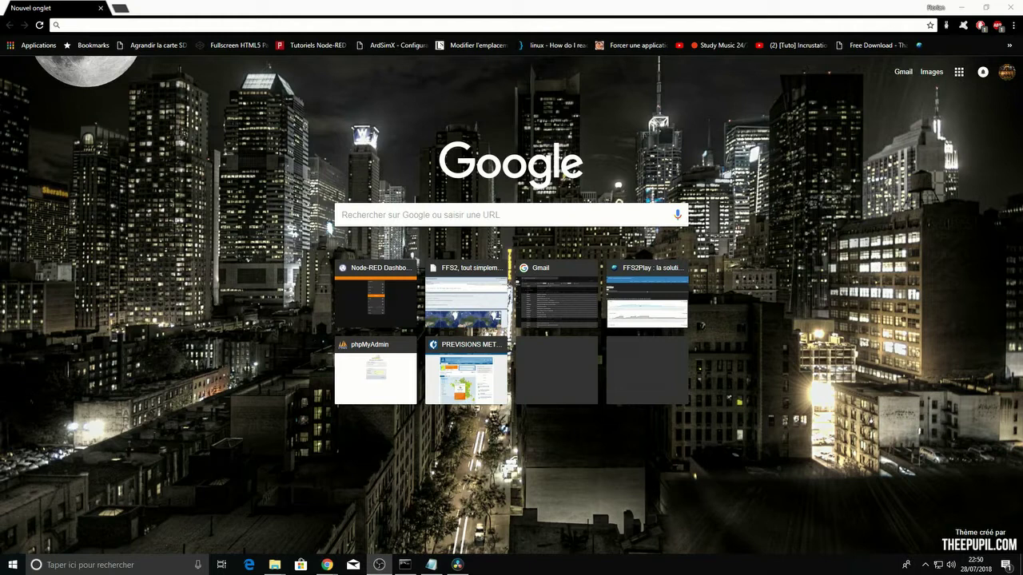
# Load ffs2play.fr in a new Chrome private window
pyautogui.click(432, 93)
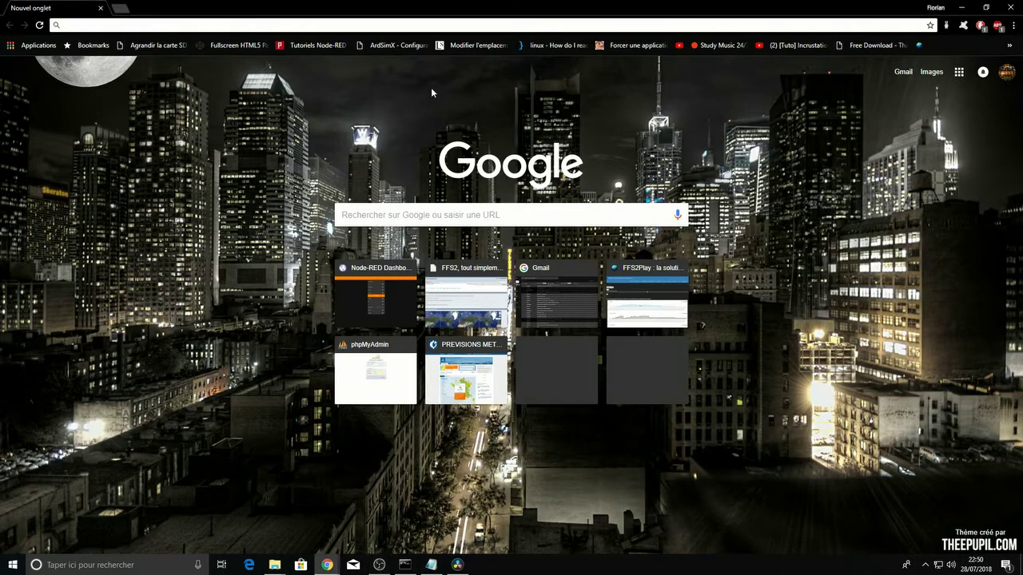
pyautogui.hotkey('ctrl', 'shift', 'n')
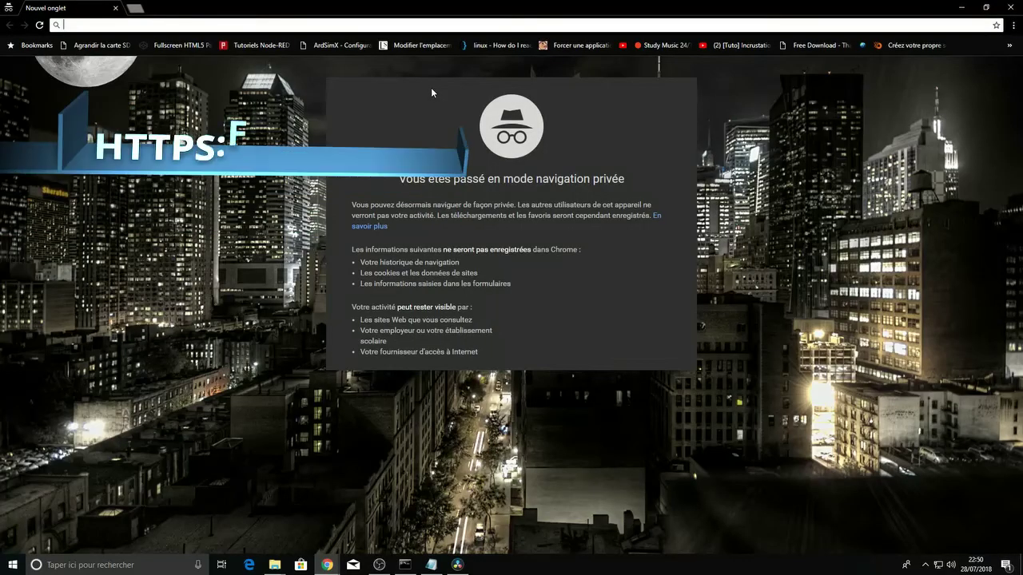
pyautogui.write('ffs')
pyautogui.press('Return')
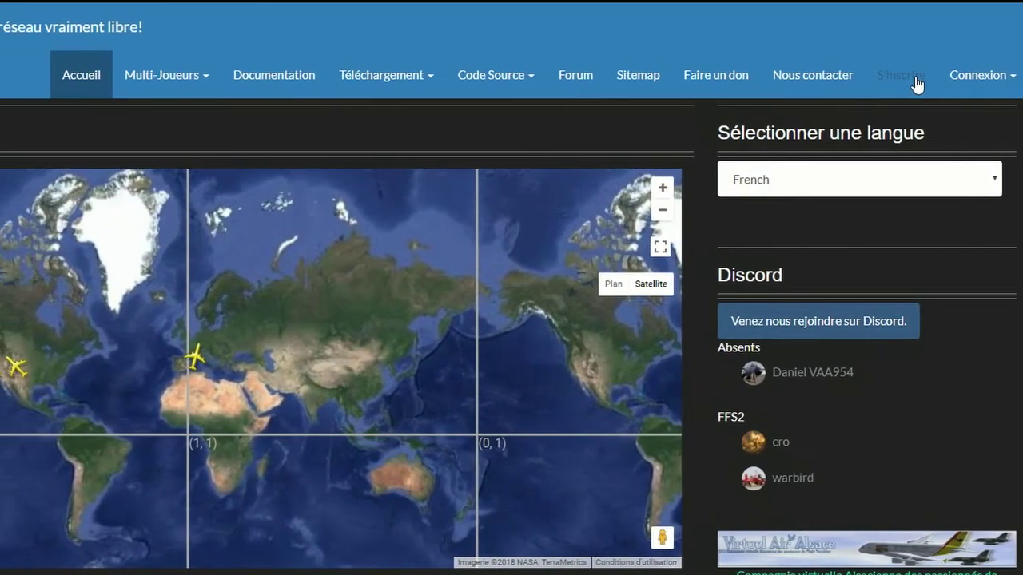
# Go to S'inscrire, answer Oui to the 13-or-older check and continue to the form
pyautogui.click(915, 82)
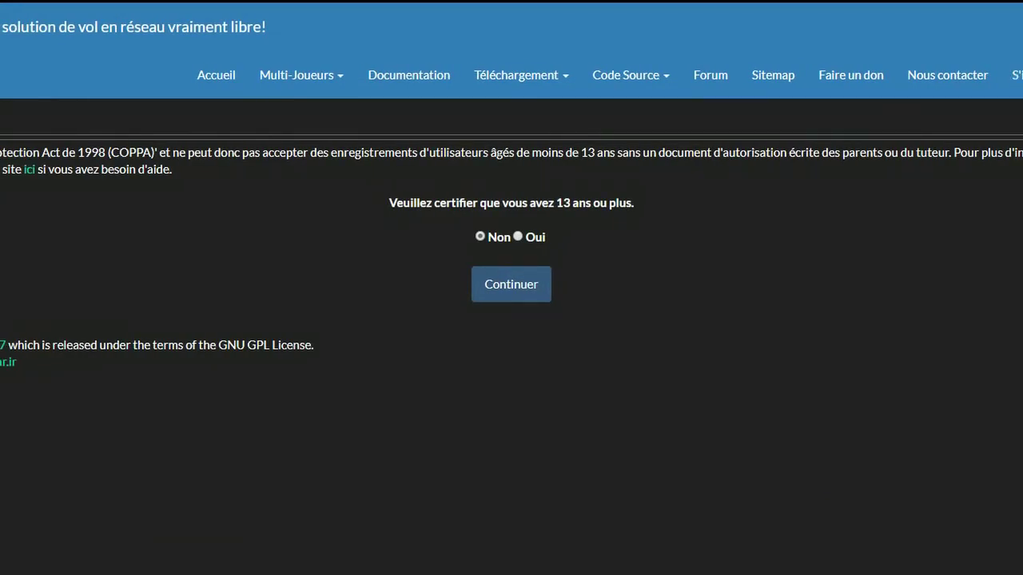
pyautogui.click(520, 237)
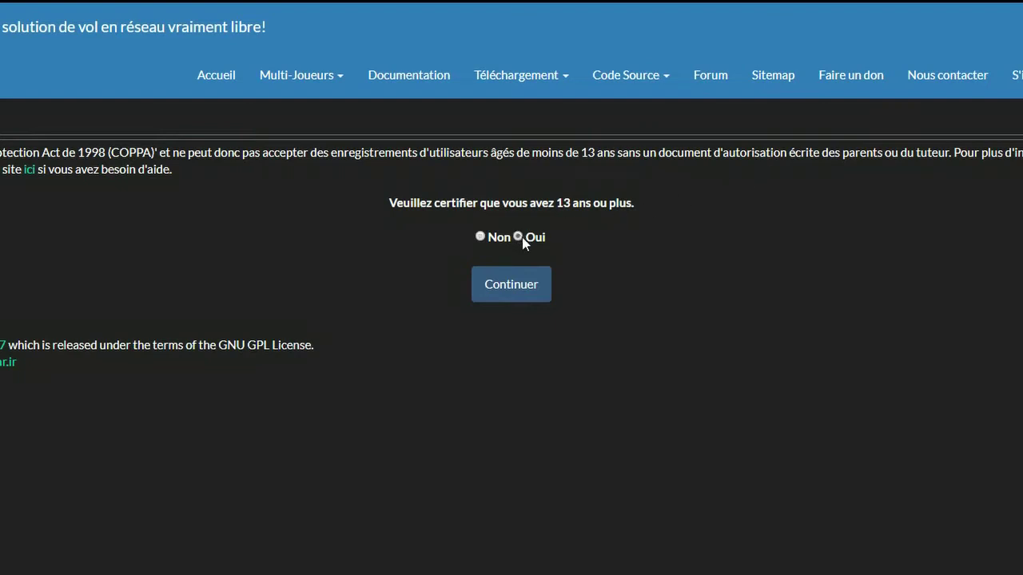
pyautogui.click(519, 286)
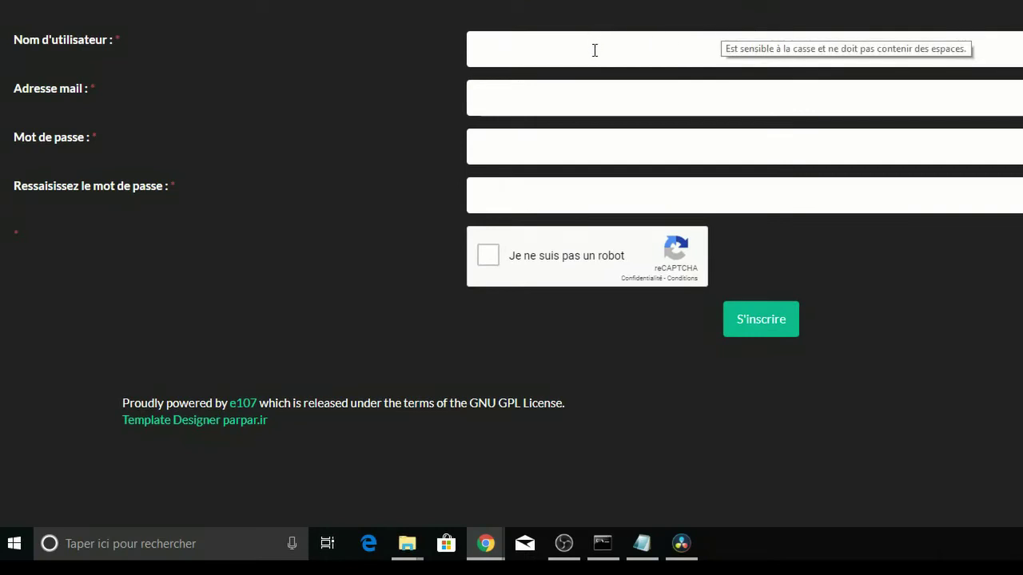
# Enter the new account's username in Nom d'utilisateur, replacing a trial 'Test' entry
pyautogui.click(595, 51)
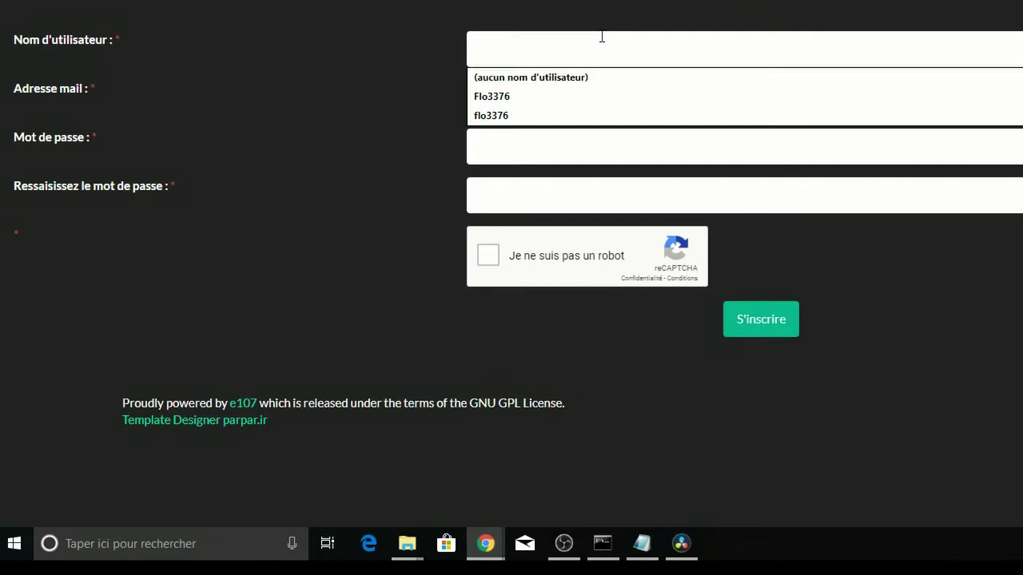
pyautogui.write('Test')
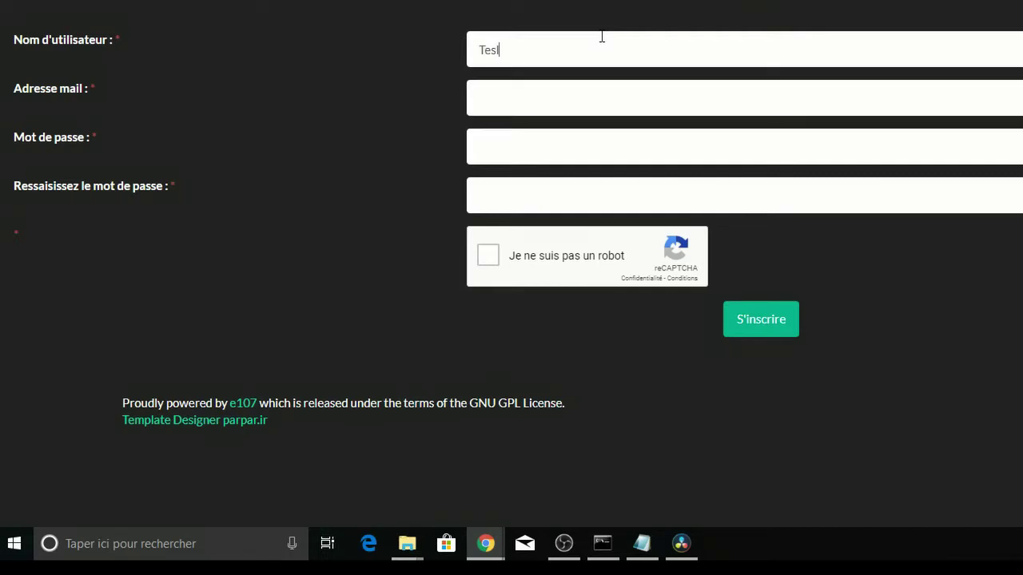
pyautogui.press('BackSpace')
pyautogui.press('BackSpace')
pyautogui.press('BackSpace')
pyautogui.press('BackSpace')
pyautogui.write('r')
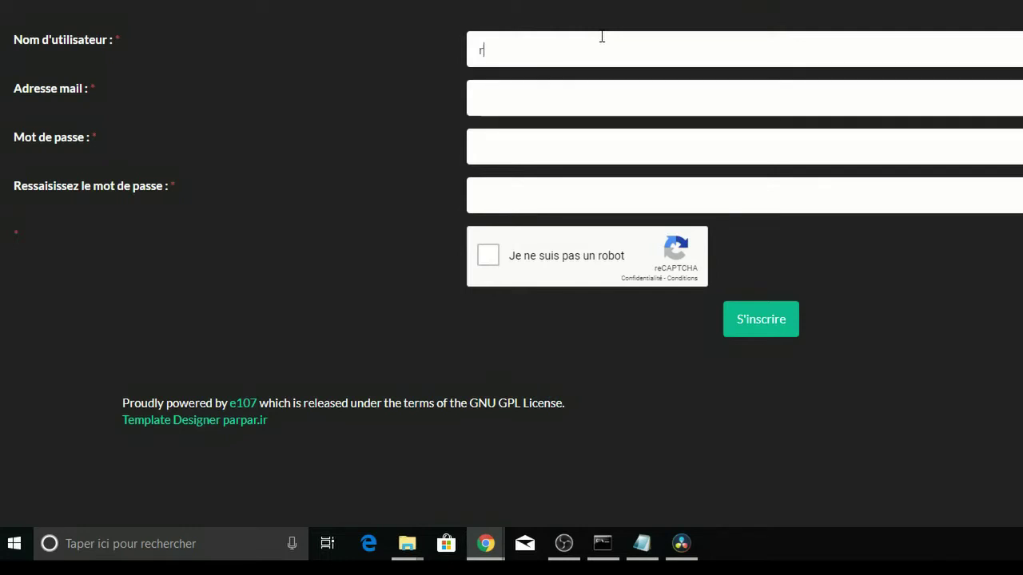
pyautogui.write('azobrack')
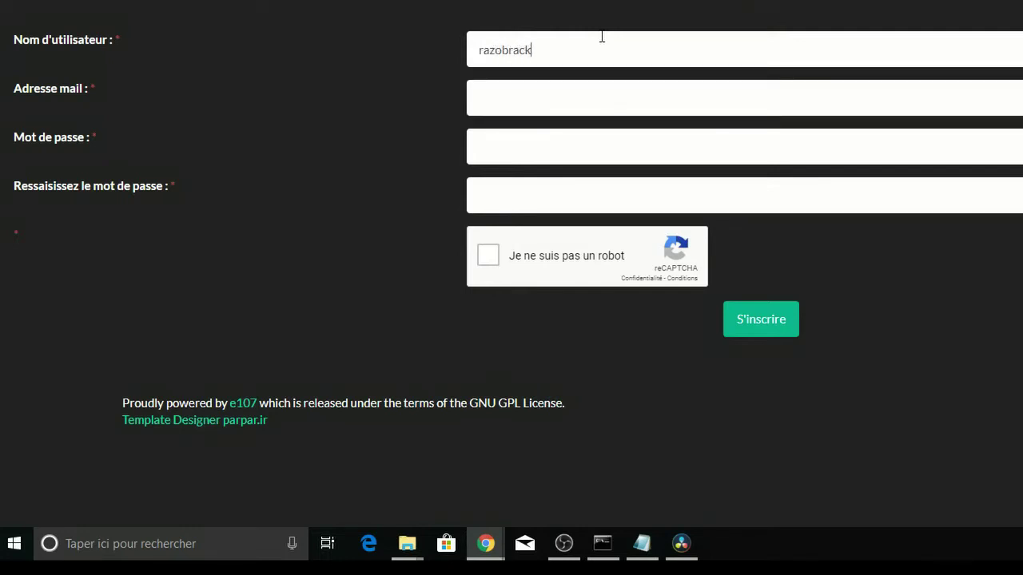
pyautogui.write('_1947')
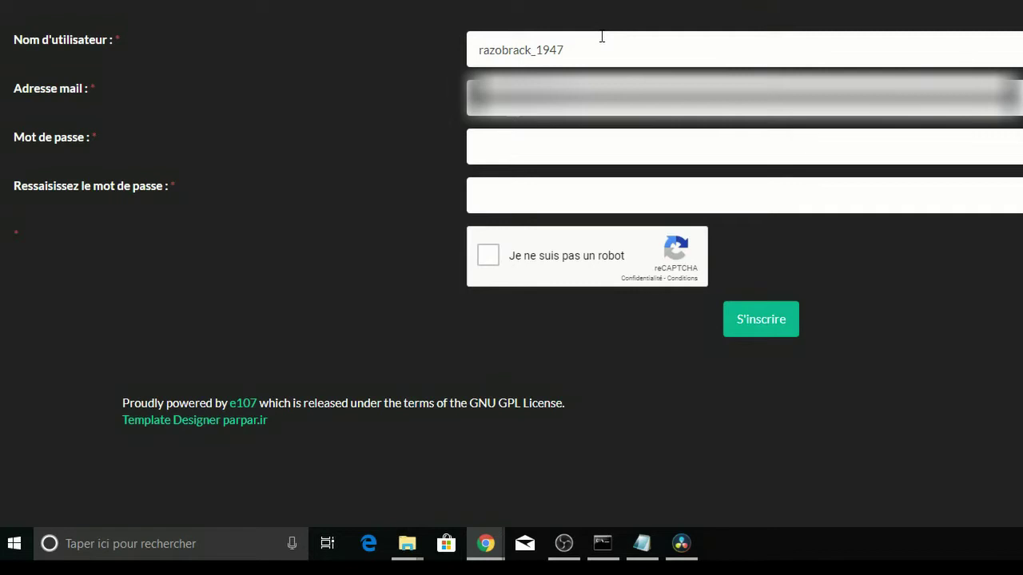
pyautogui.press('Tab')
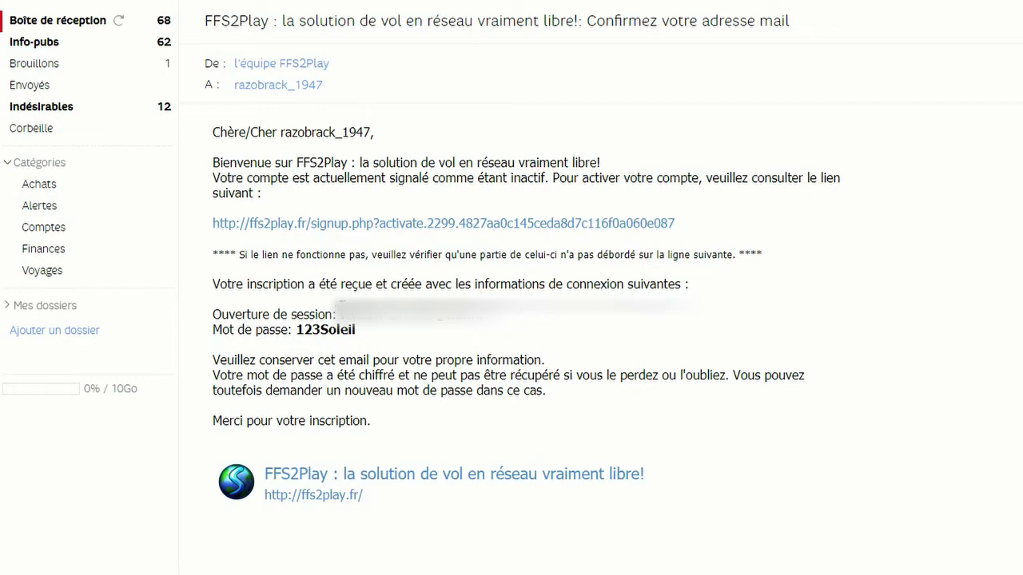
# Highlight the account username and password in the FFS2Play confirmation e-mail
pyautogui.moveTo(286, 132); pyautogui.dragTo(373, 133)
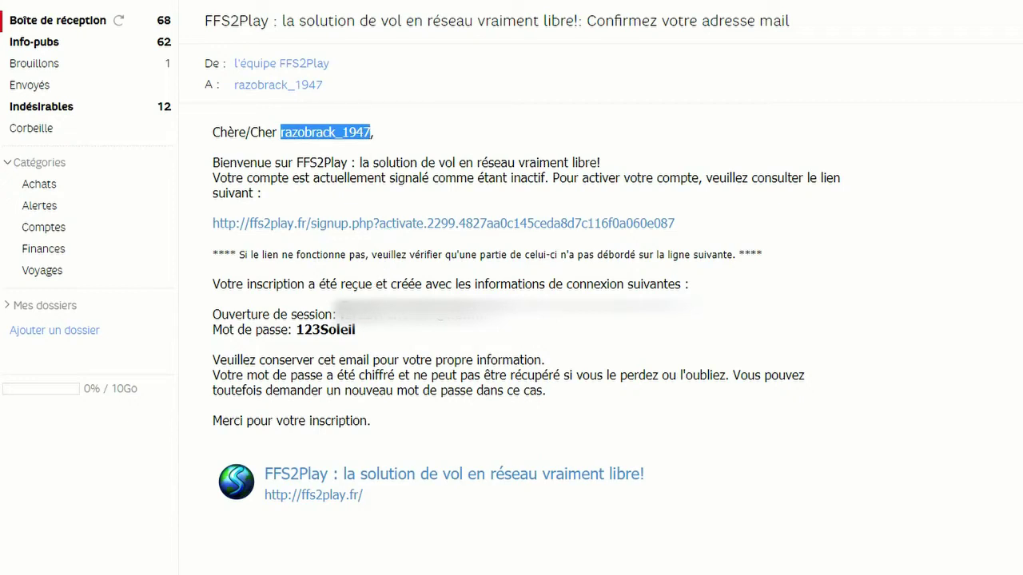
pyautogui.moveTo(352, 297); pyautogui.dragTo(343, 318)
pyautogui.click(343, 318)
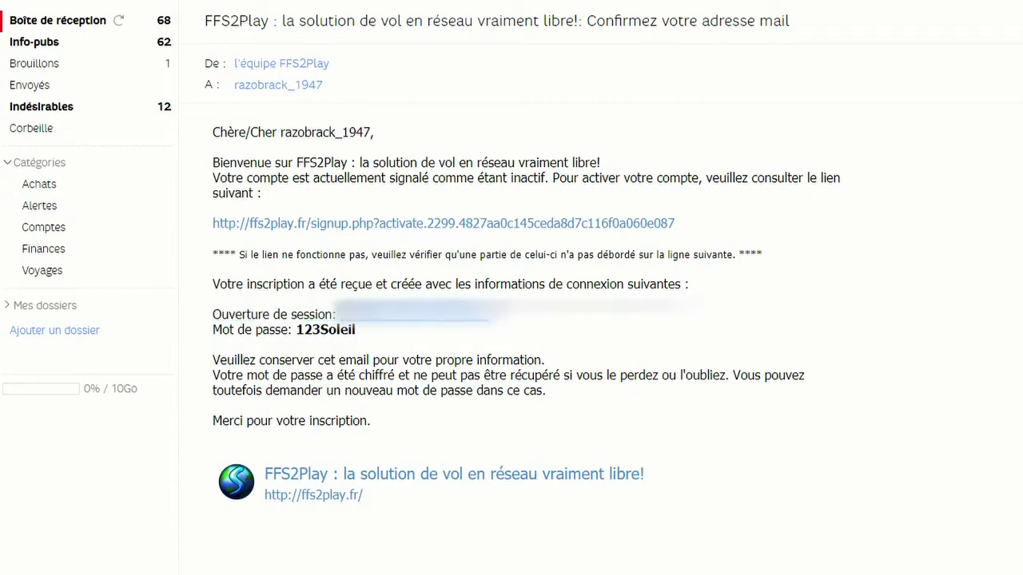
pyautogui.moveTo(296, 329); pyautogui.dragTo(359, 331)
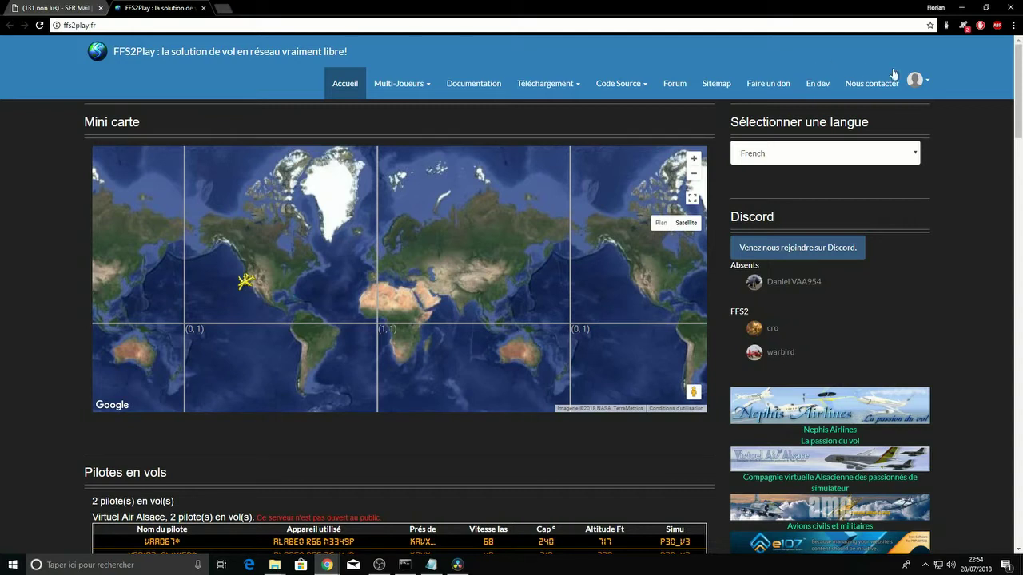
# View the new member's profile page from the avatar menu, then close that window
pyautogui.click(930, 87)
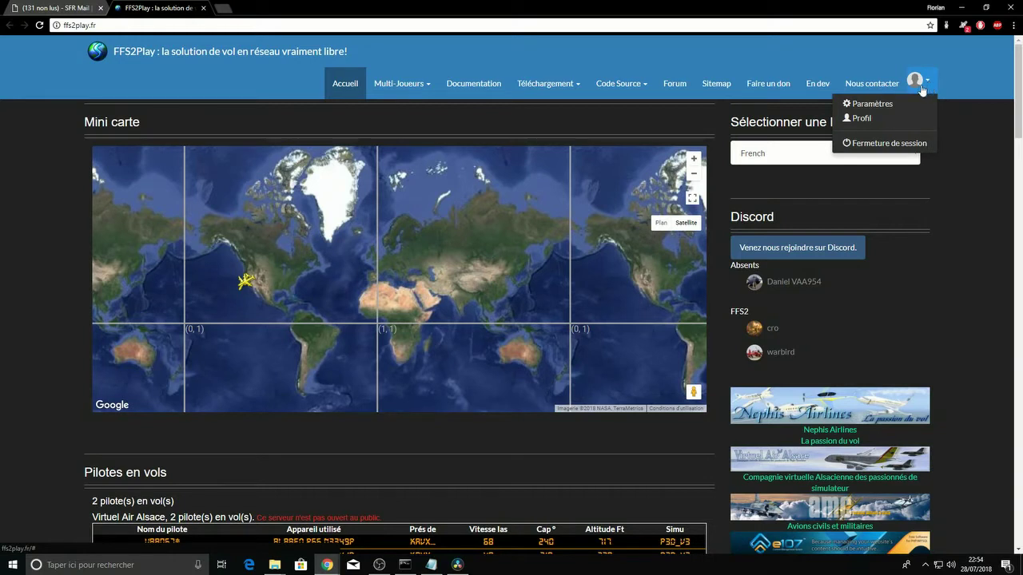
pyautogui.click(884, 126)
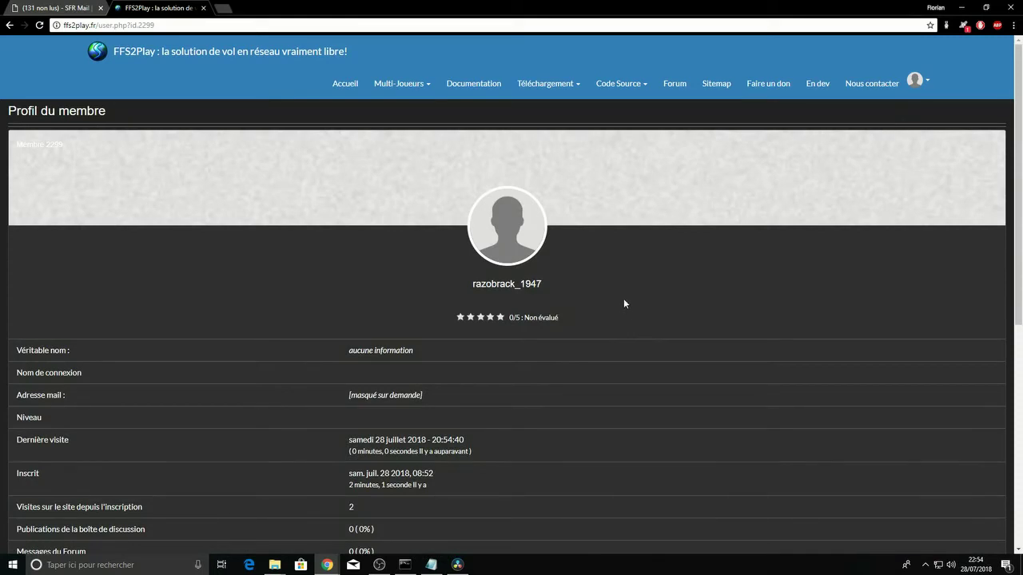
pyautogui.scroll(-1, 579, 283)
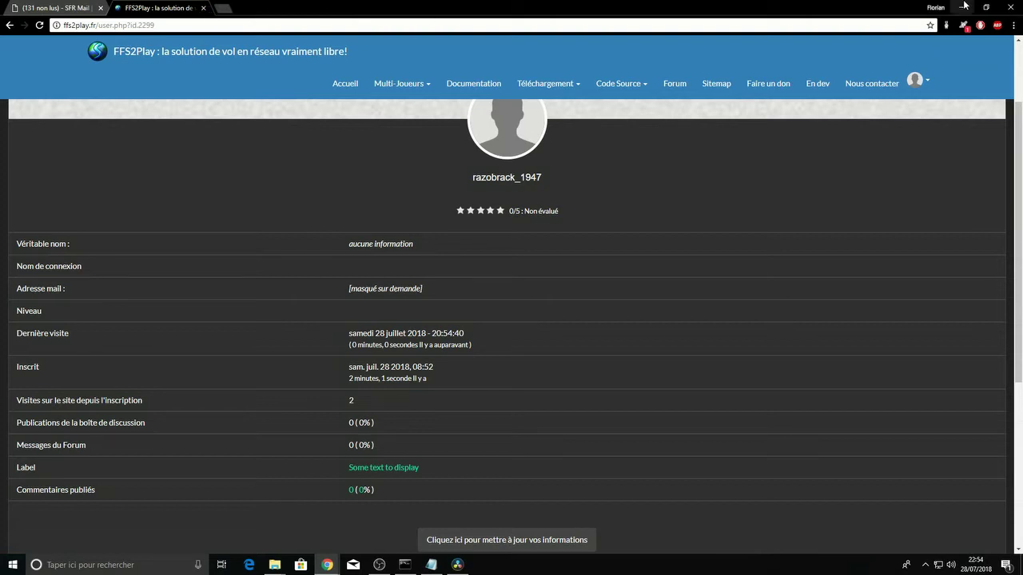
pyautogui.click(1009, 8)
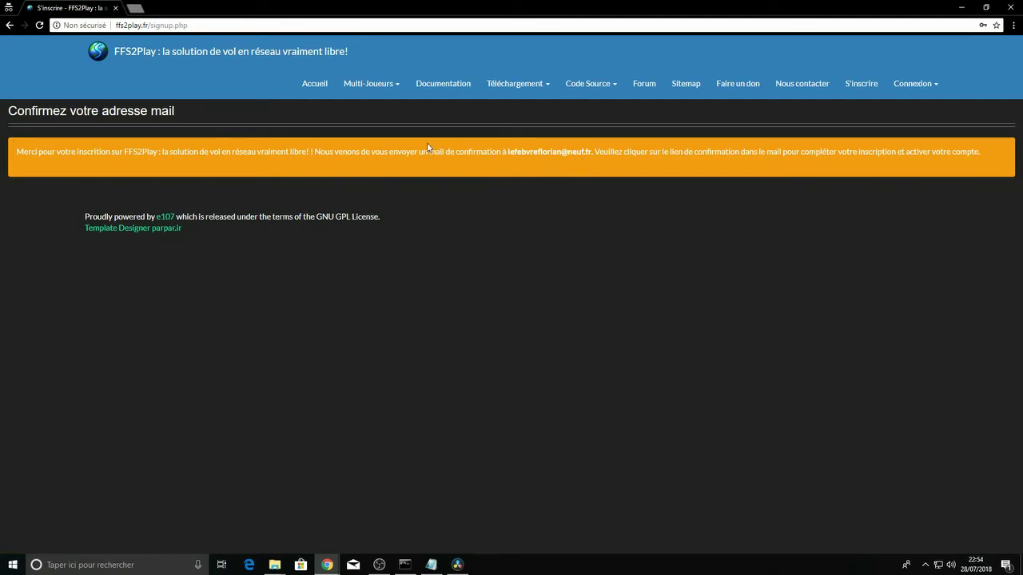
# Attempt a login from the home page's Connexion form with the account username and password
pyautogui.click(319, 90)
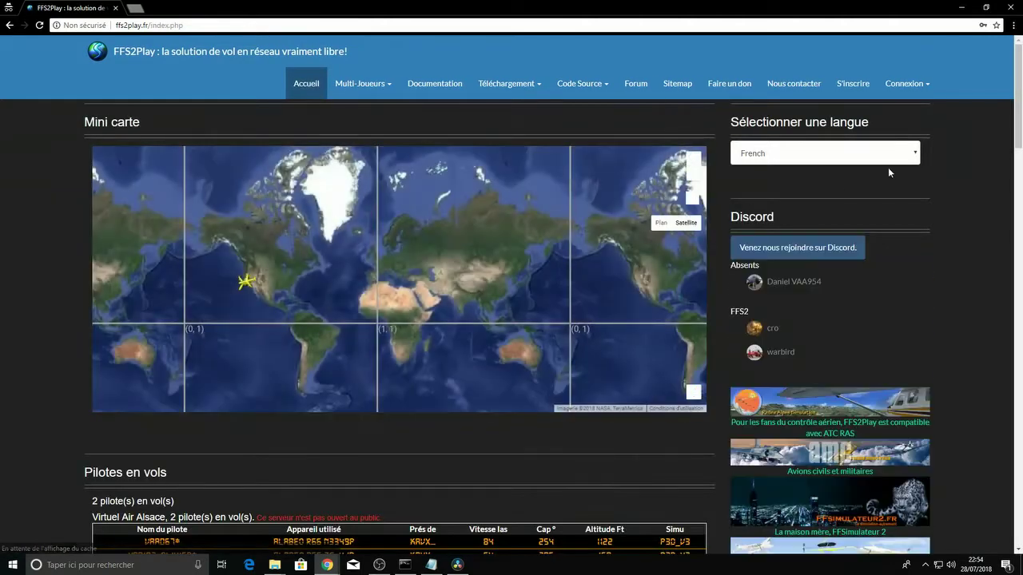
pyautogui.click(922, 90)
pyautogui.click(835, 190)
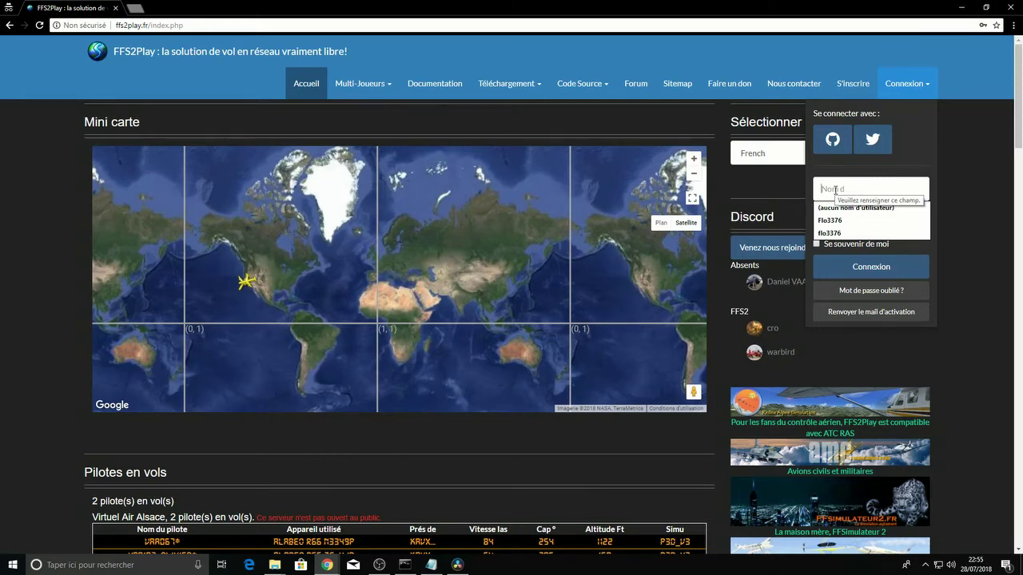
pyautogui.write('razorb')
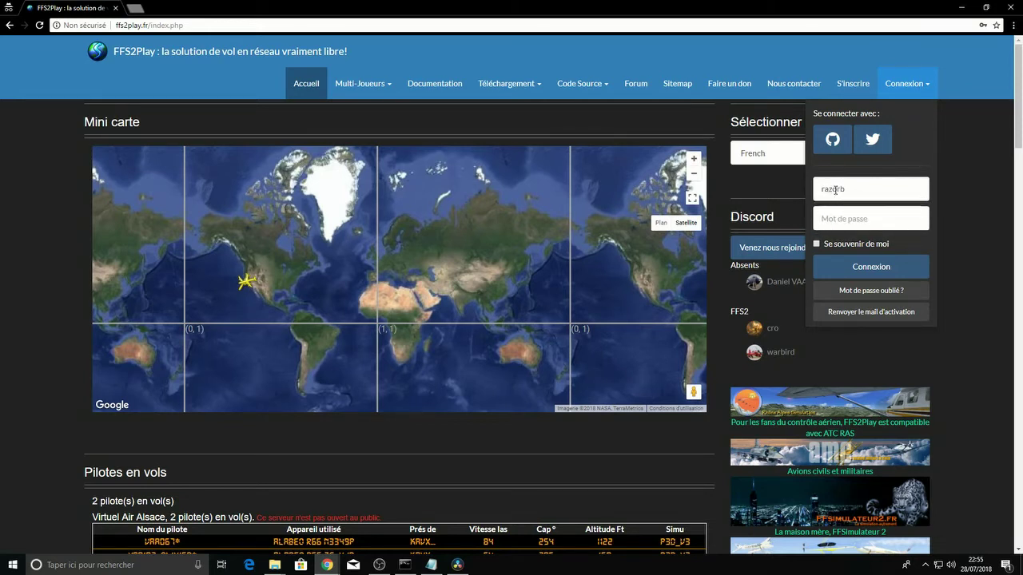
pyautogui.write('ac')
pyautogui.write('k_194')
pyautogui.write('*')
pyautogui.write('**')
pyautogui.press('BackSpace')
pyautogui.press('BackSpace')
pyautogui.press('BackSpace')
pyautogui.press('BackSpace')
pyautogui.press('BackSpace')
pyautogui.press('BackSpace')
pyautogui.press('BackSpace')
pyautogui.press('BackSpace')
pyautogui.press('BackSpace')
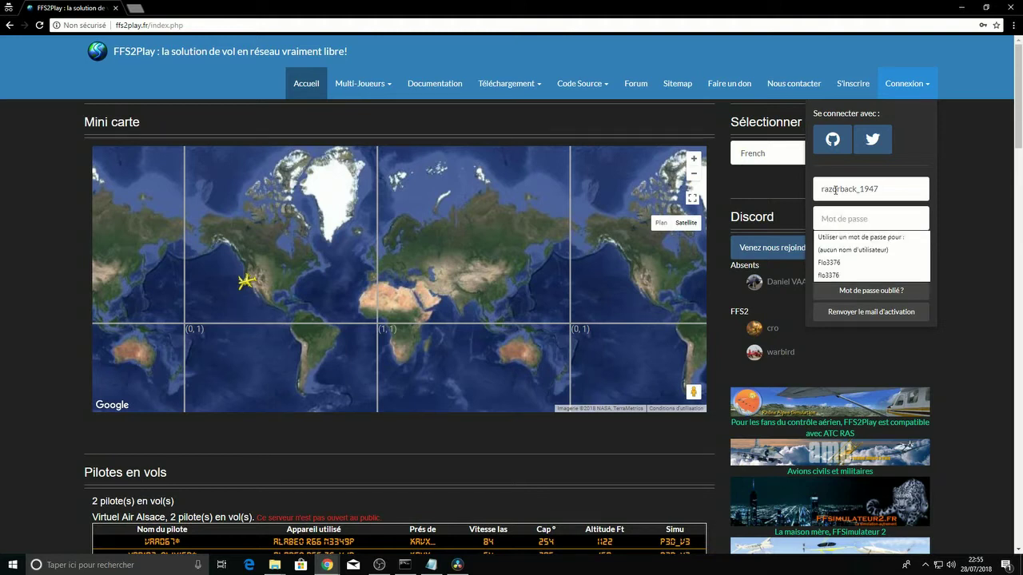
pyautogui.write('*********')
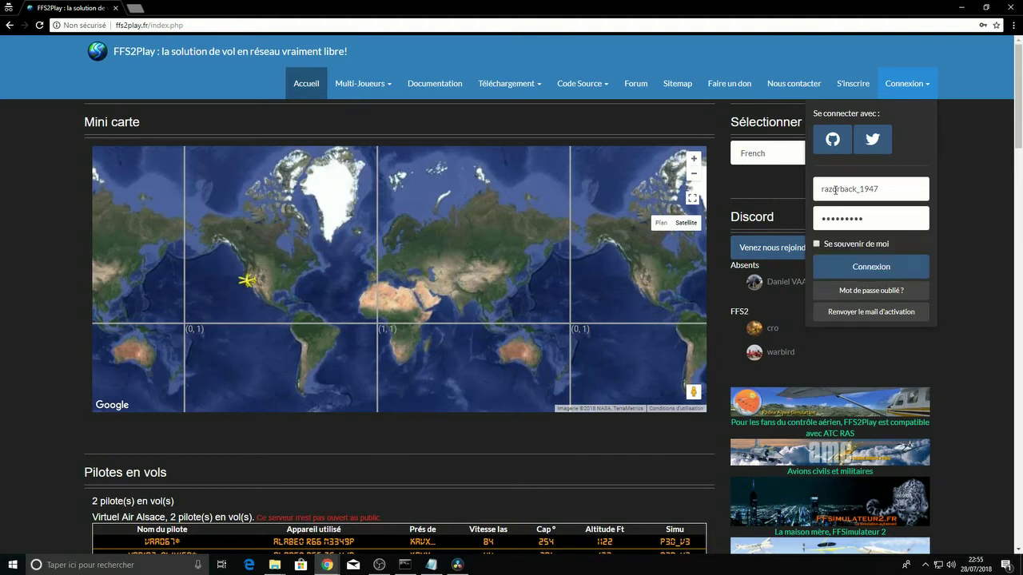
pyautogui.click(857, 272)
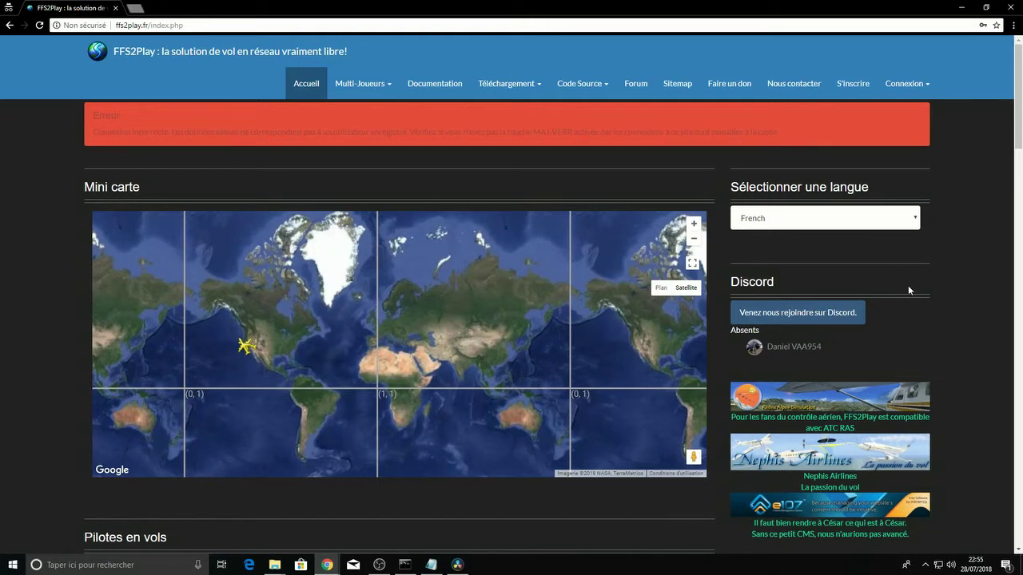
# Retype the username and password, tick Se souvenir de moi and submit the login
pyautogui.click(913, 90)
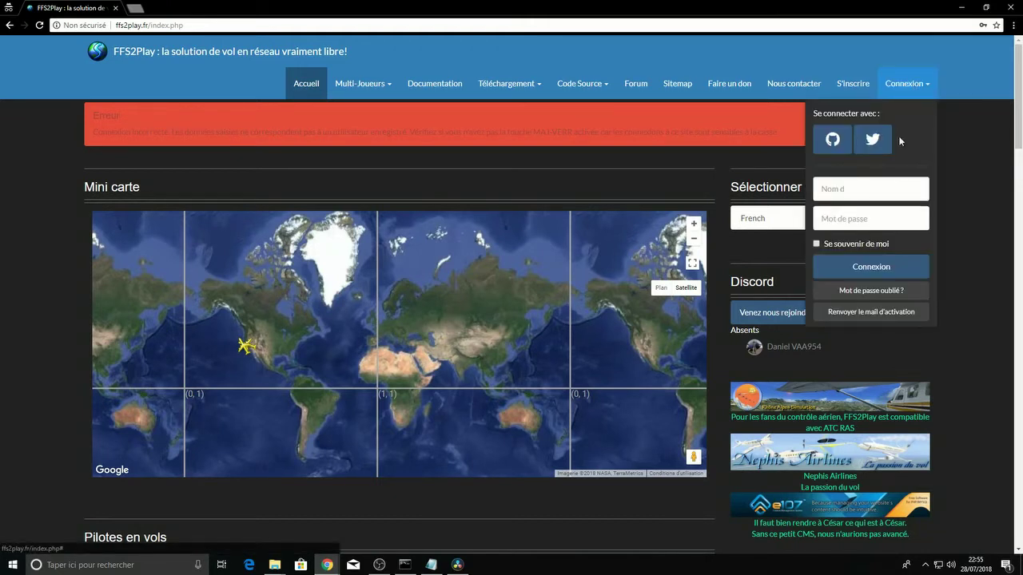
pyautogui.click(861, 195)
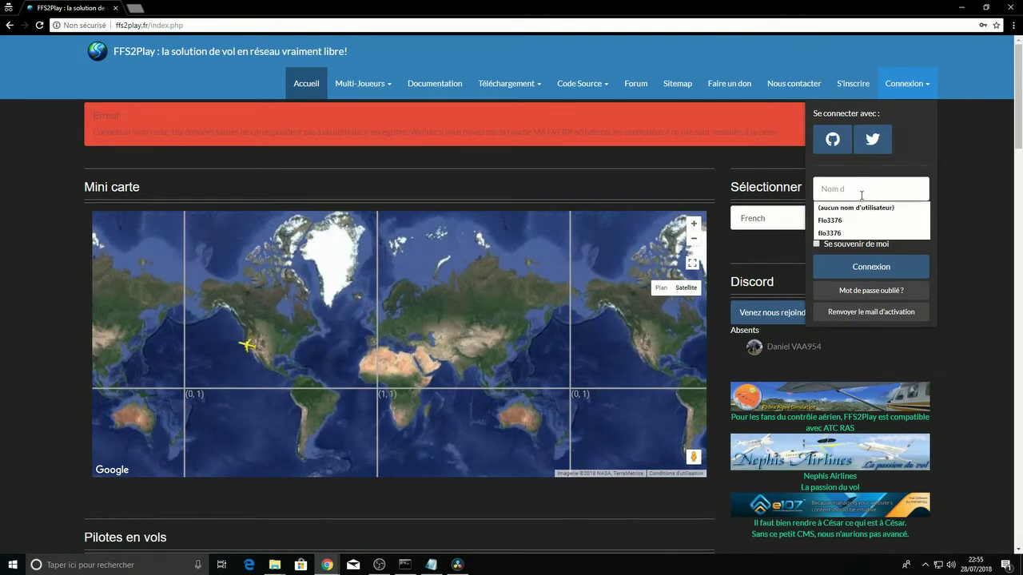
pyautogui.write('razor')
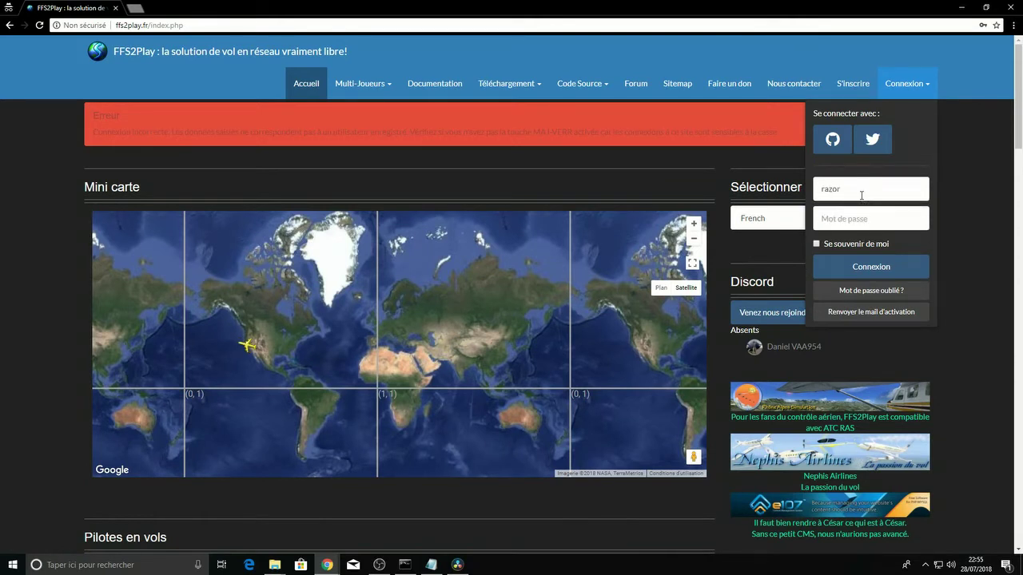
pyautogui.write('back_1947')
pyautogui.press('Tab')
pyautogui.write('r')
pyautogui.press('BackSpace')
pyautogui.press('BackSpace')
pyautogui.press('BackSpace')
pyautogui.press('BackSpace')
pyautogui.press('BackSpace')
pyautogui.press('BackSpace')
pyautogui.press('BackSpace')
pyautogui.write('••••••••')
pyautogui.click(817, 244)
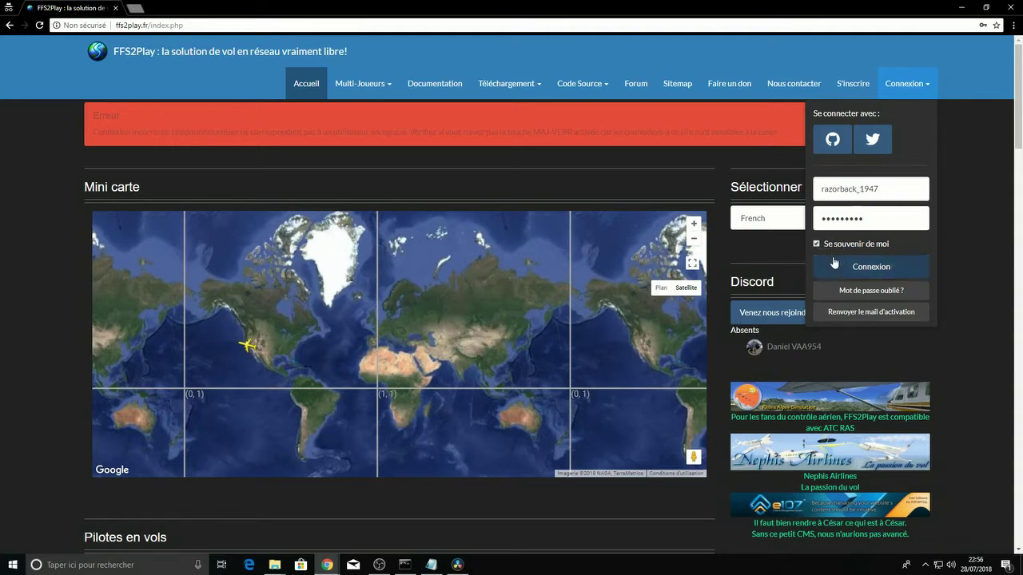
pyautogui.click(843, 267)
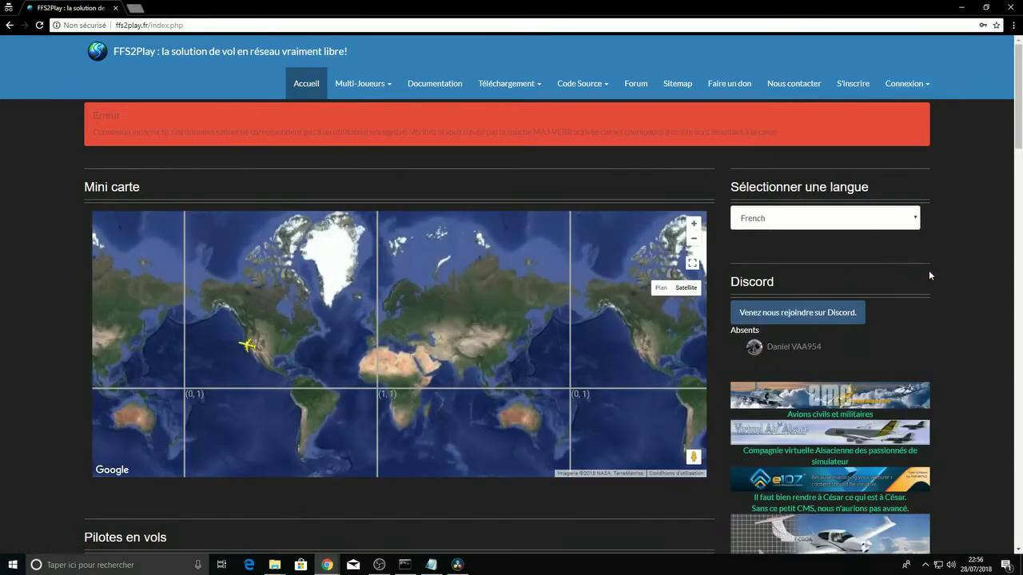
pyautogui.click(326, 565)
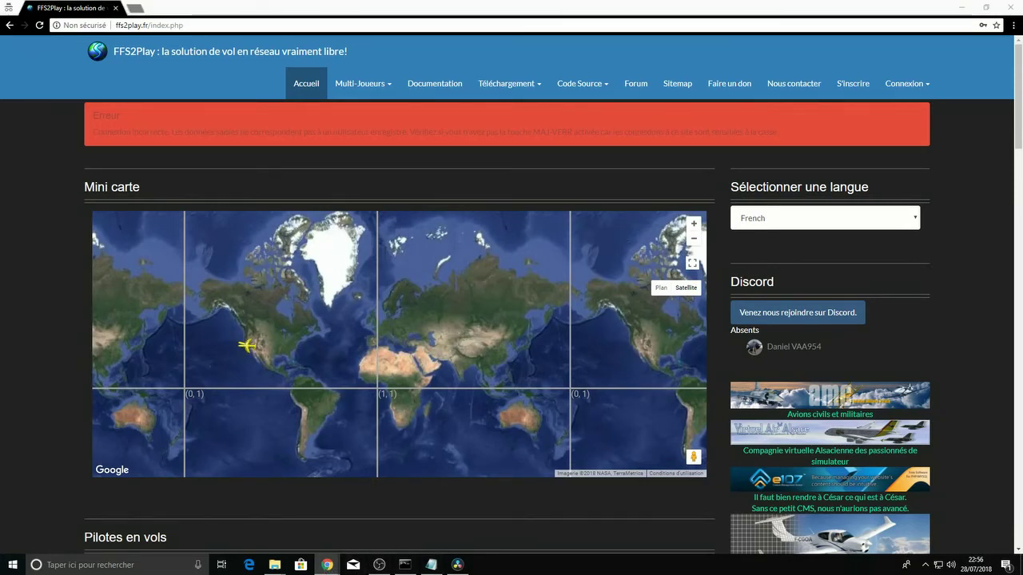
# Log in again using the saved username and password suggestions, with remember-me ticked
pyautogui.click(923, 90)
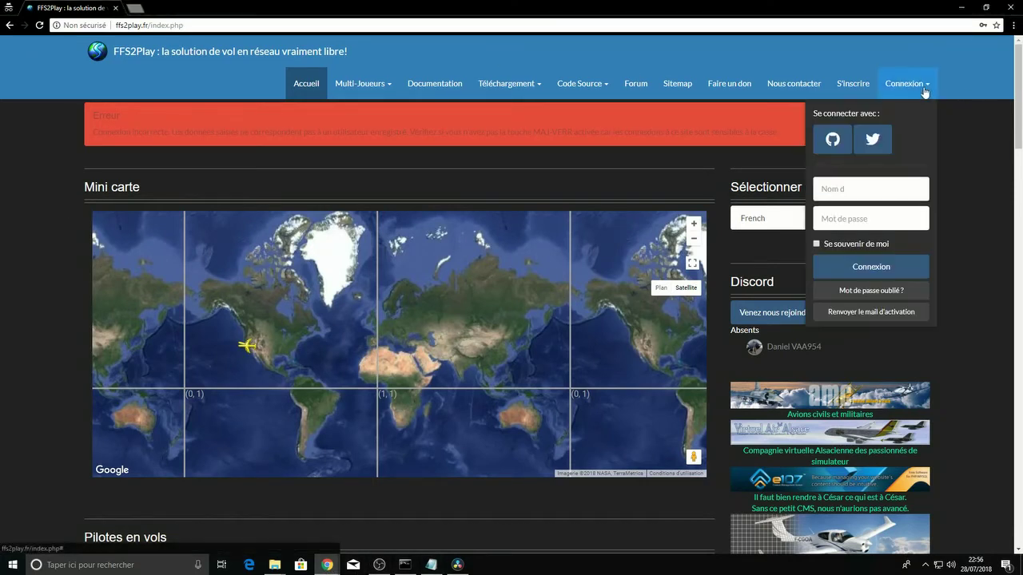
pyautogui.click(869, 184)
pyautogui.click(847, 205)
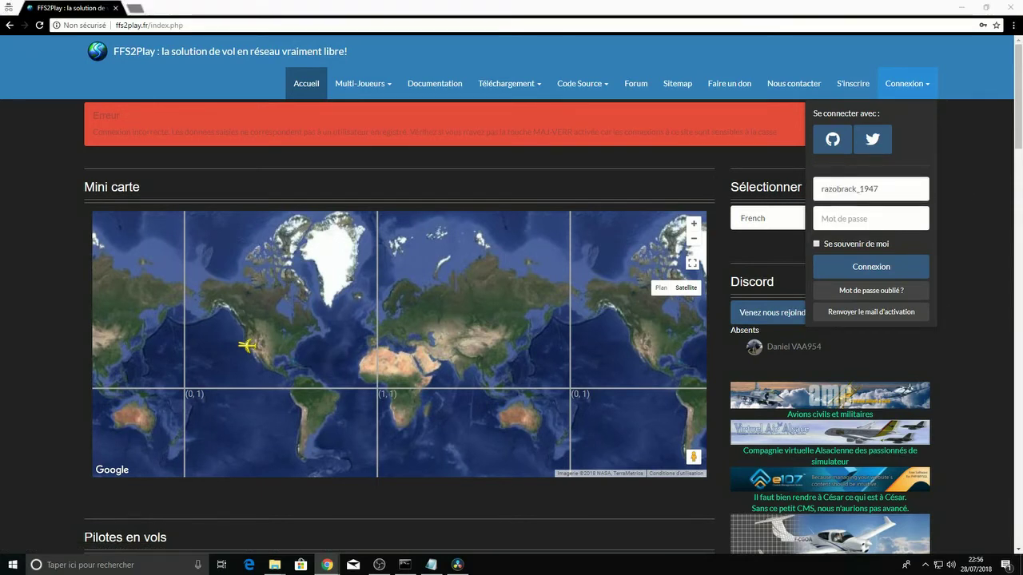
pyautogui.click(847, 218)
pyautogui.click(888, 258)
pyautogui.click(841, 248)
pyautogui.click(845, 266)
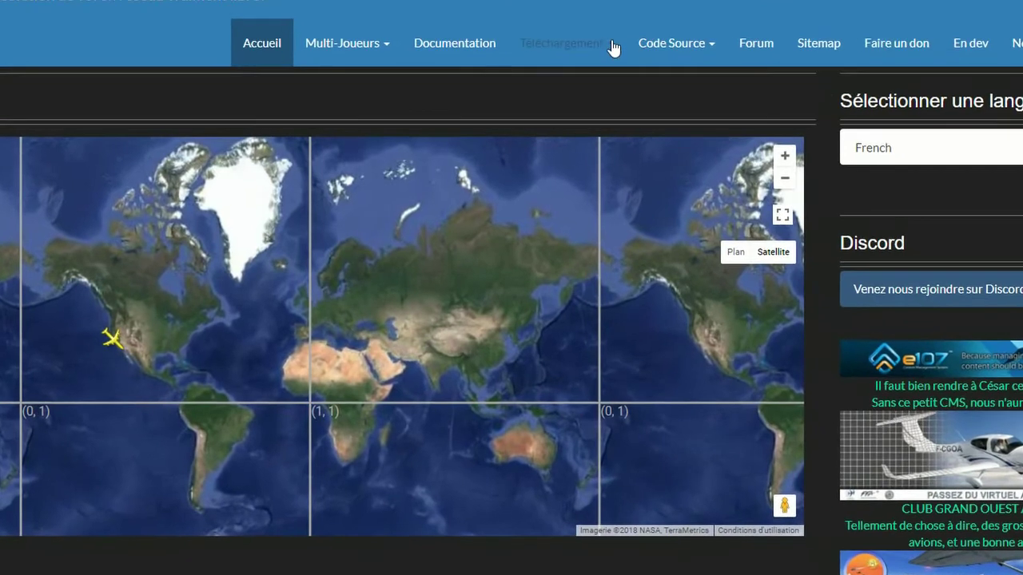
# Download the FFS2Play 2 (beta) package from the Téléchargement menu
pyautogui.click(607, 52)
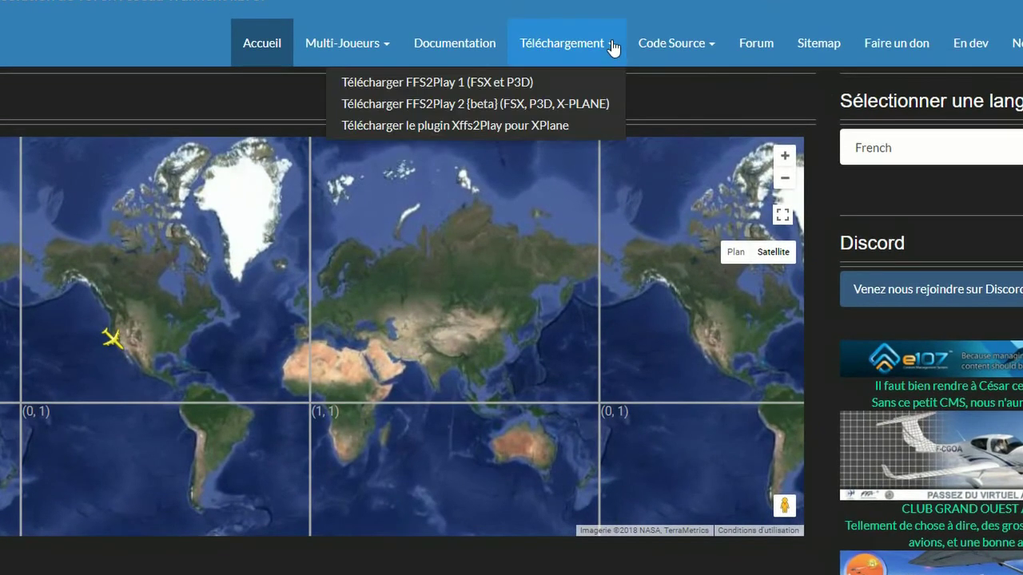
pyautogui.click(584, 108)
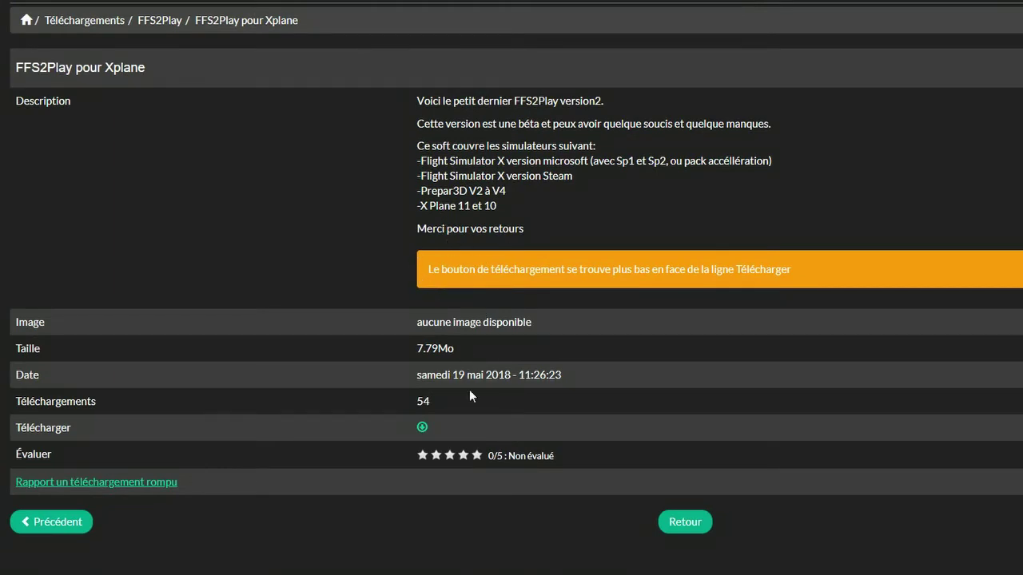
pyautogui.click(421, 429)
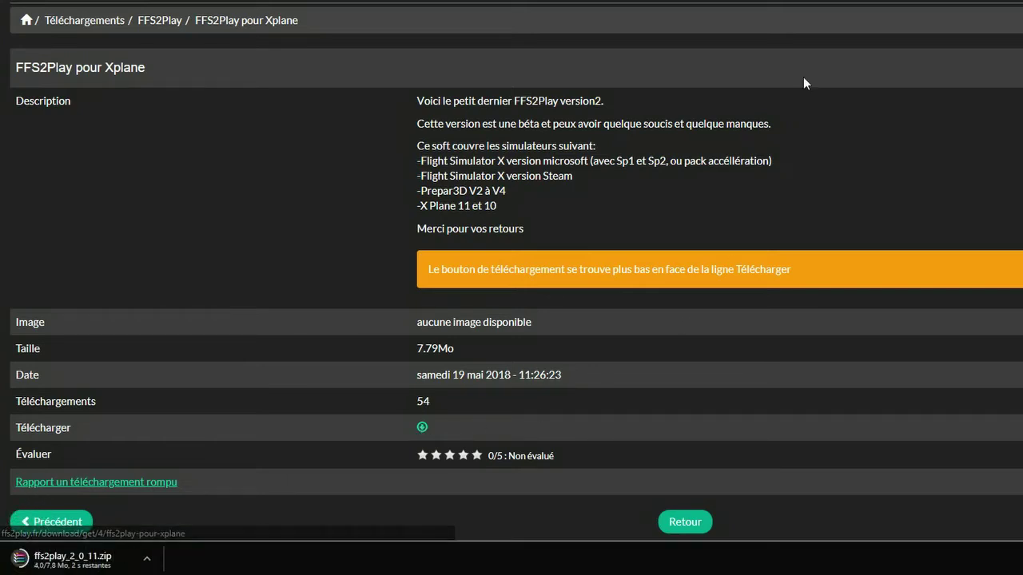
# Download the XFFS2Play plugin for X-Plane 11 from its download page
pyautogui.scroll(2, 803, 77)
pyautogui.click(765, 78)
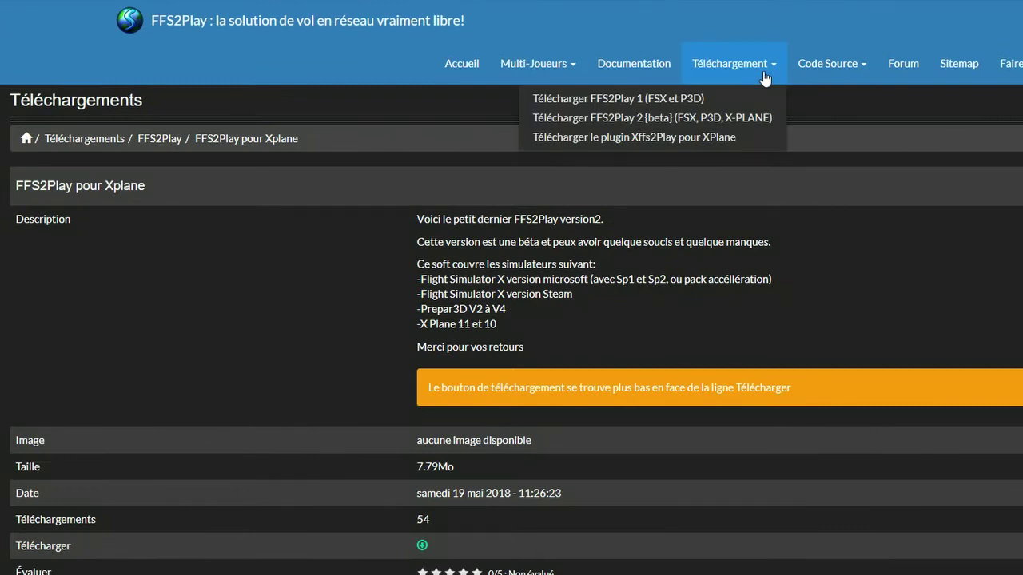
pyautogui.click(709, 137)
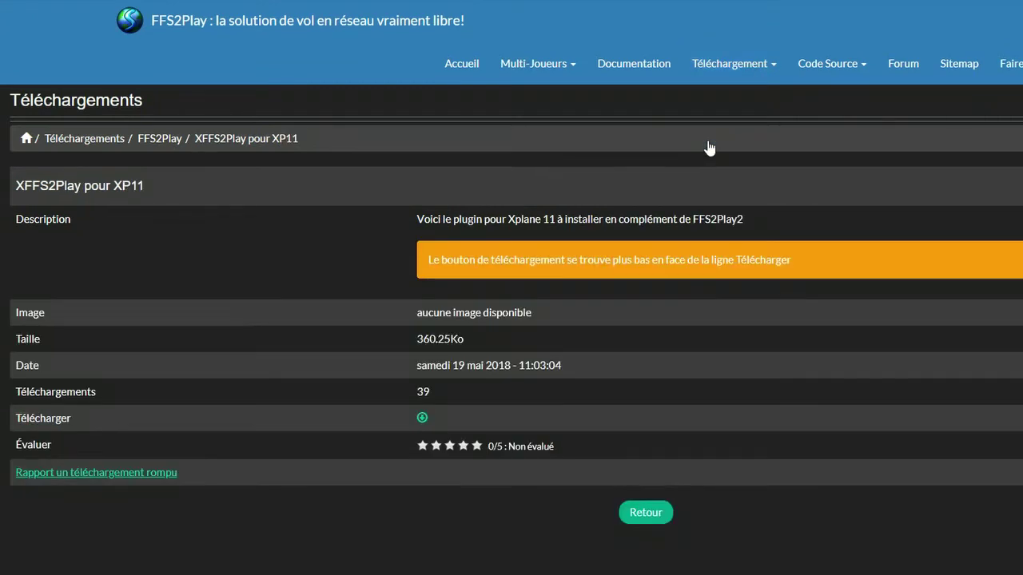
pyautogui.click(423, 418)
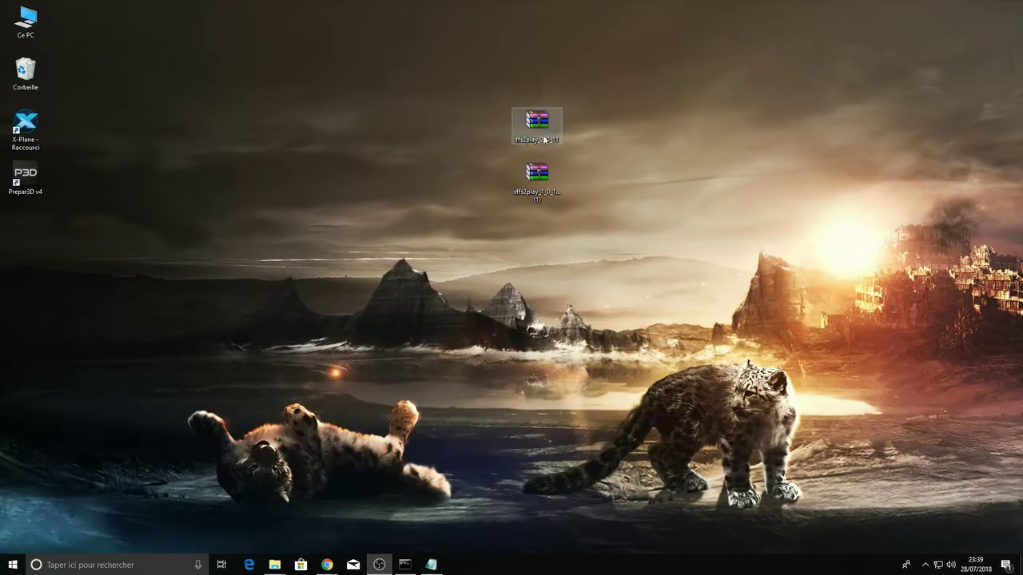
# Open ffs2play_2_0_11.zip in WinRAR and run ffs2play_2_0_11.exe with administrator permission
pyautogui.doubleClick(546, 139)
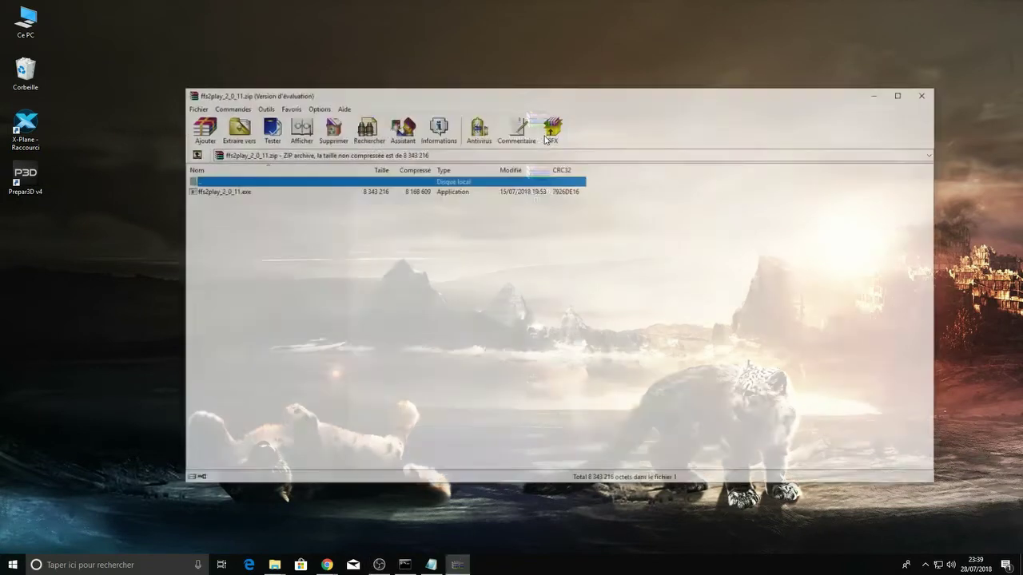
pyautogui.click(223, 192)
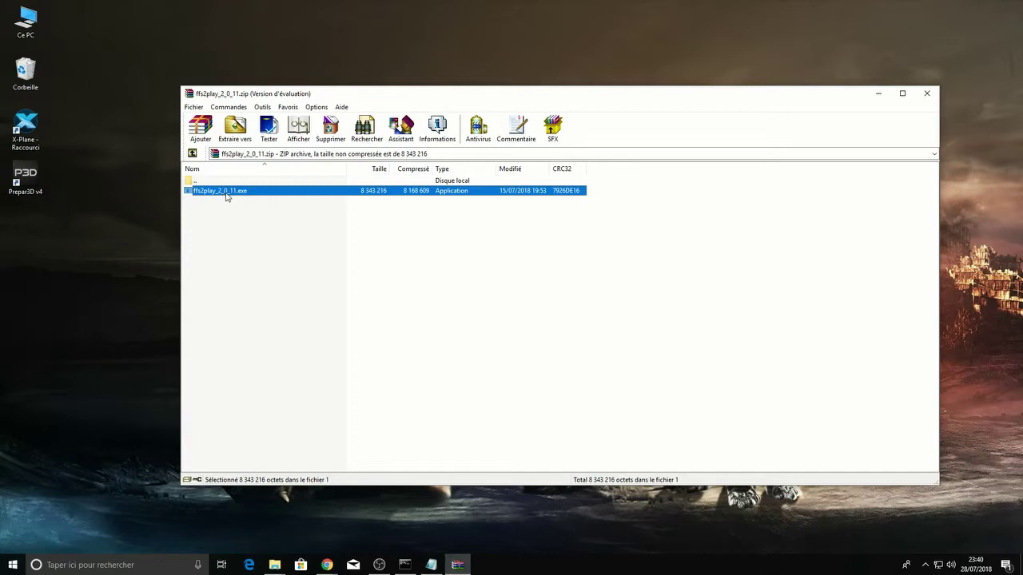
pyautogui.doubleClick(226, 191)
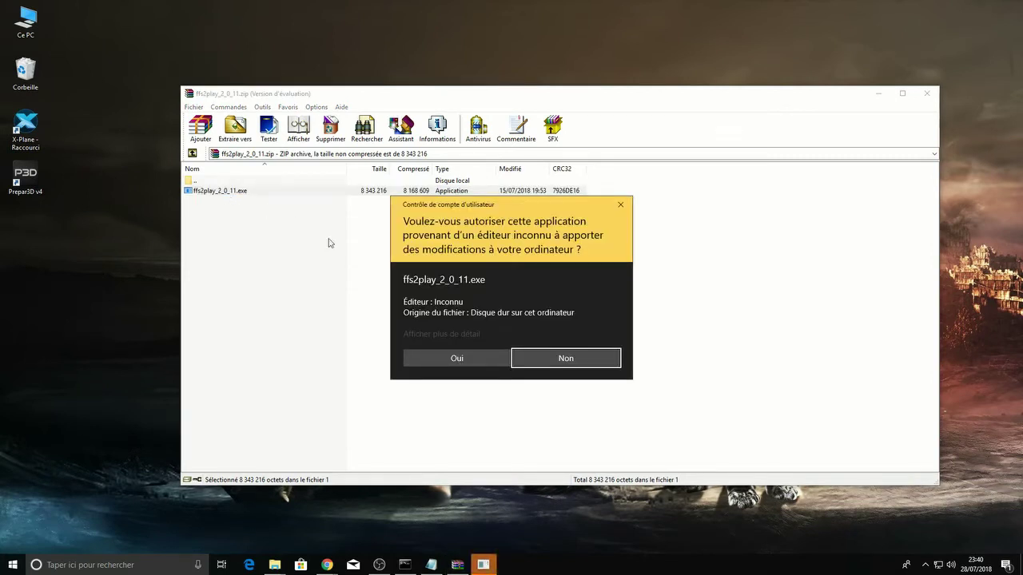
pyautogui.click(479, 359)
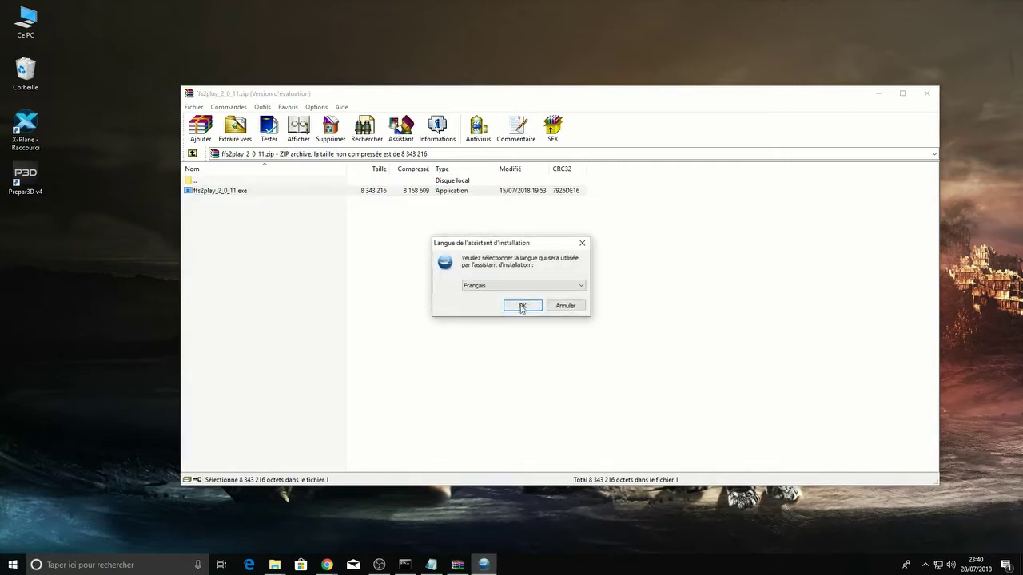
# Install FFS2Play2 in French with a desktop shortcut, unticking Exécuter FFS2Play2 at the end
pyautogui.click(522, 305)
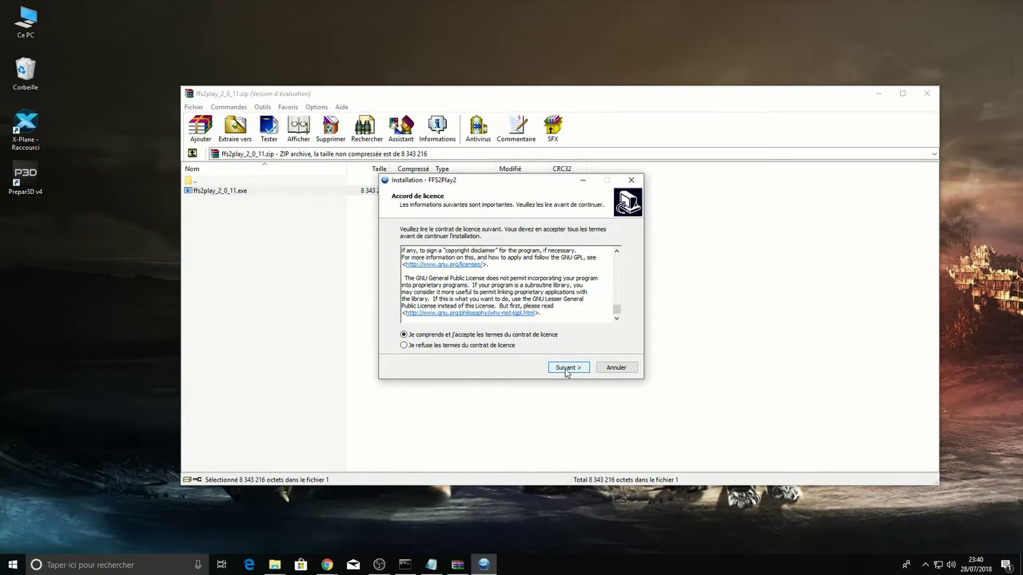
pyautogui.click(566, 368)
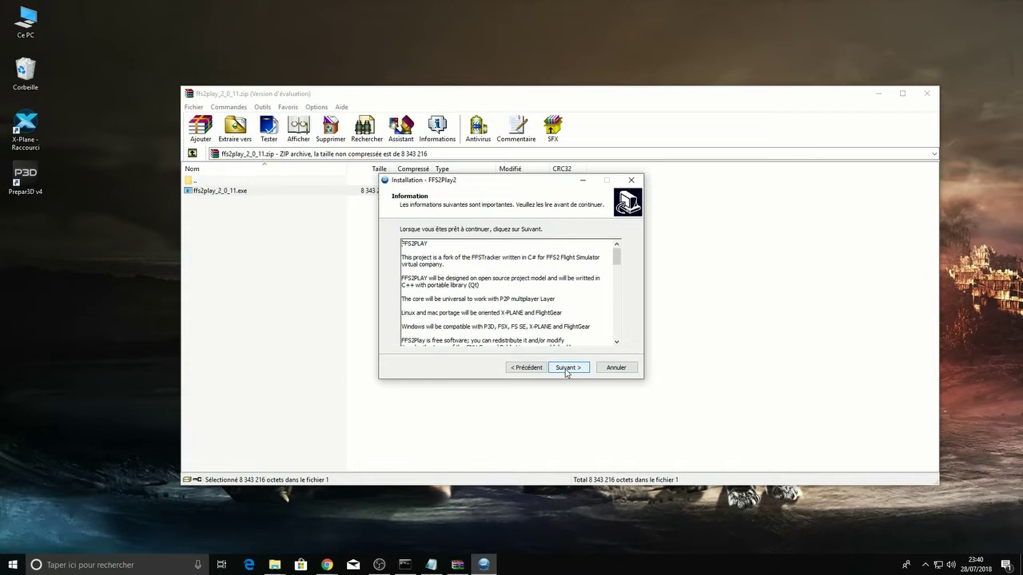
pyautogui.click(565, 368)
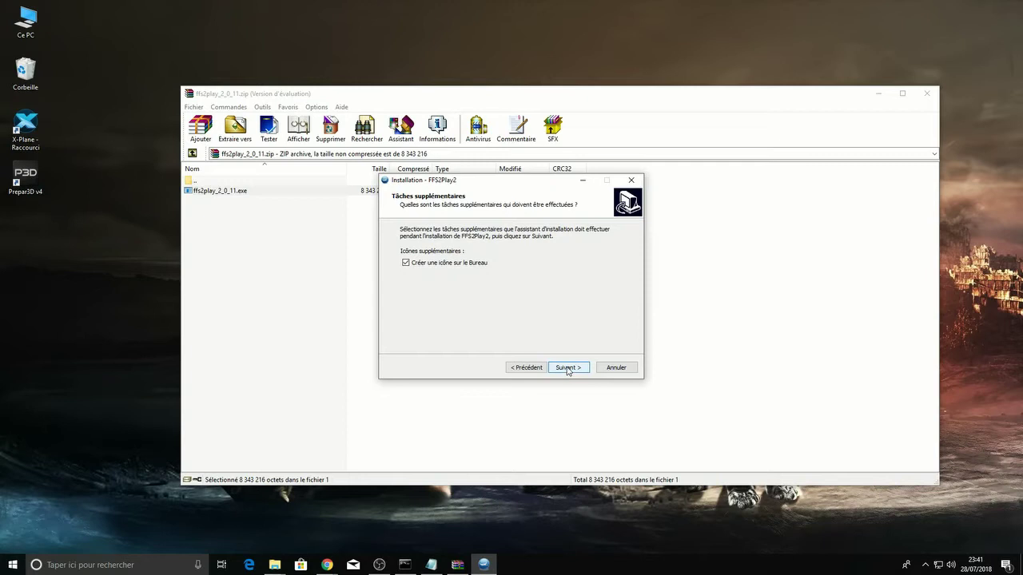
pyautogui.click(567, 368)
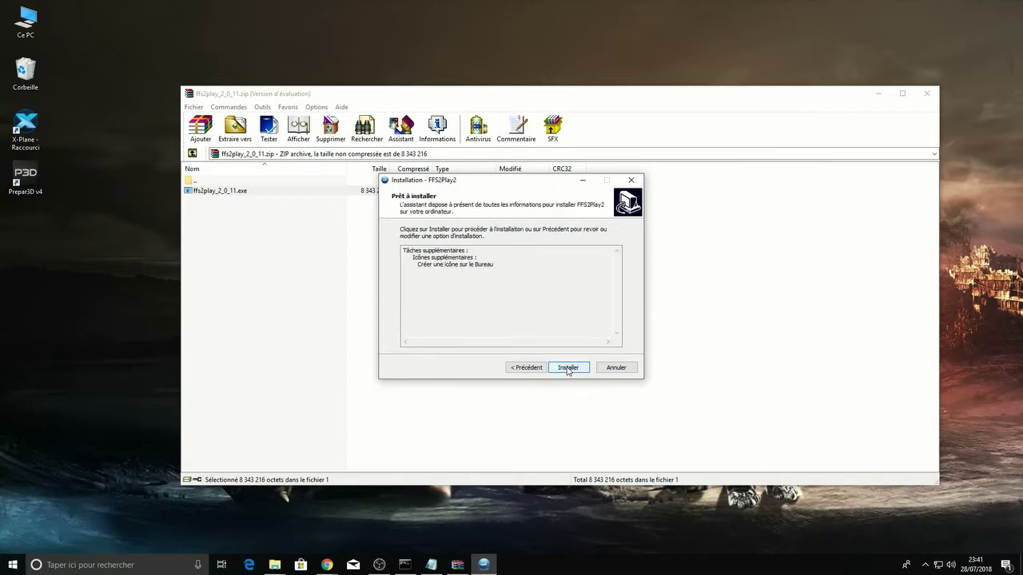
pyautogui.click(568, 368)
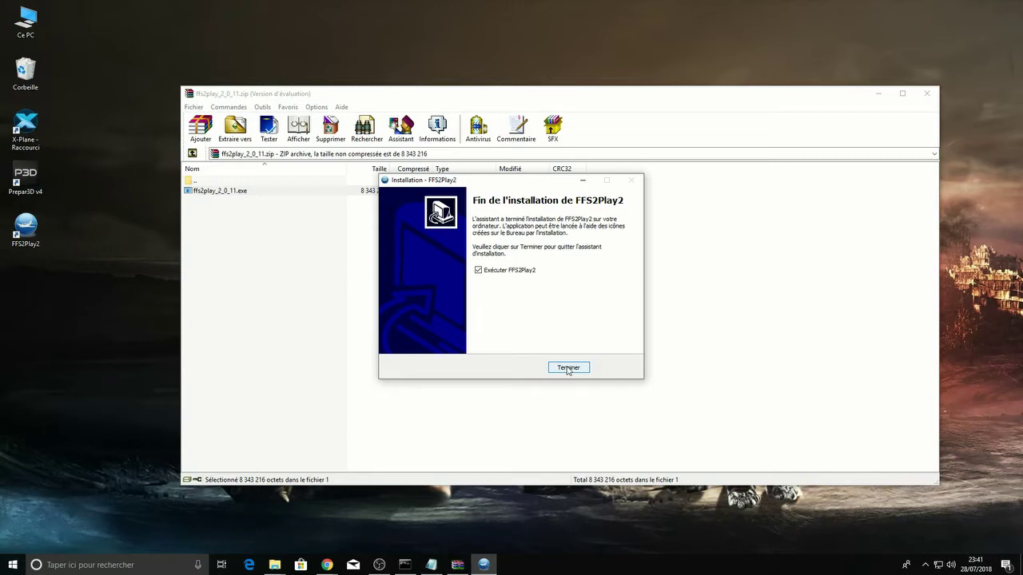
pyautogui.click(507, 268)
# Finish setup, close WinRAR, and open X-Plane 11's install folder via its shortcut, placed top-left
pyautogui.click(568, 369)
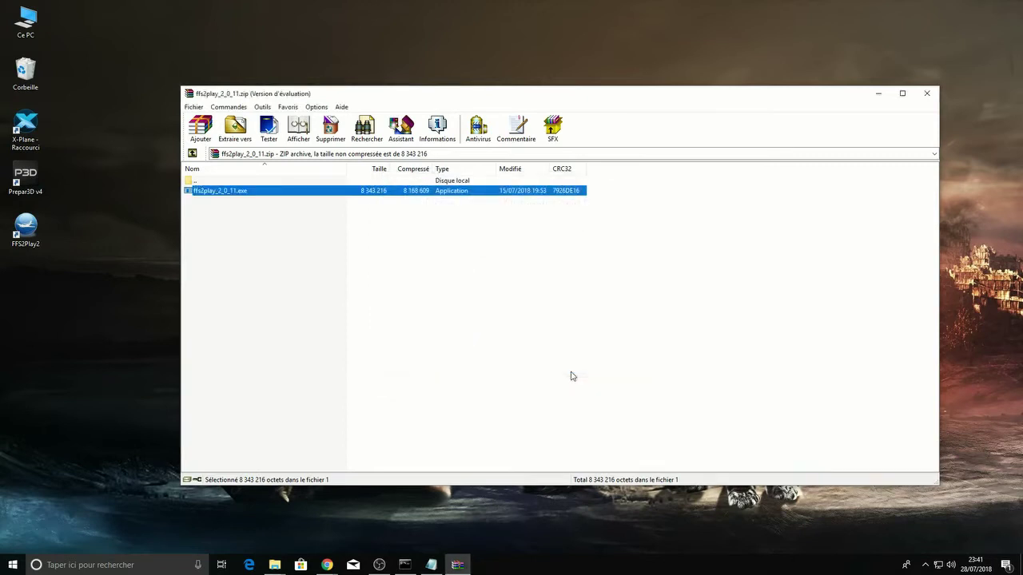
pyautogui.click(924, 94)
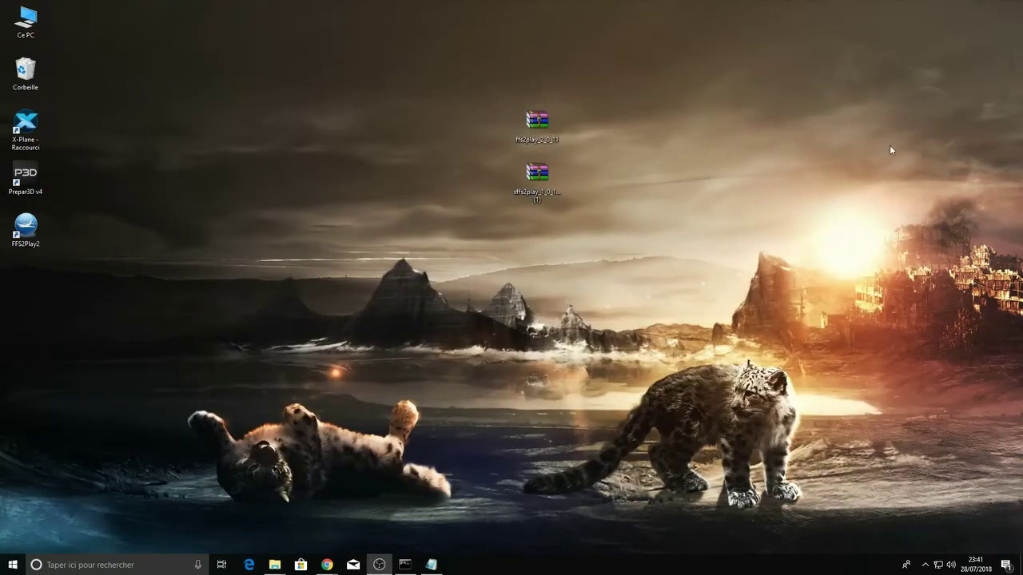
pyautogui.click(31, 145)
pyautogui.rightClick(40, 134)
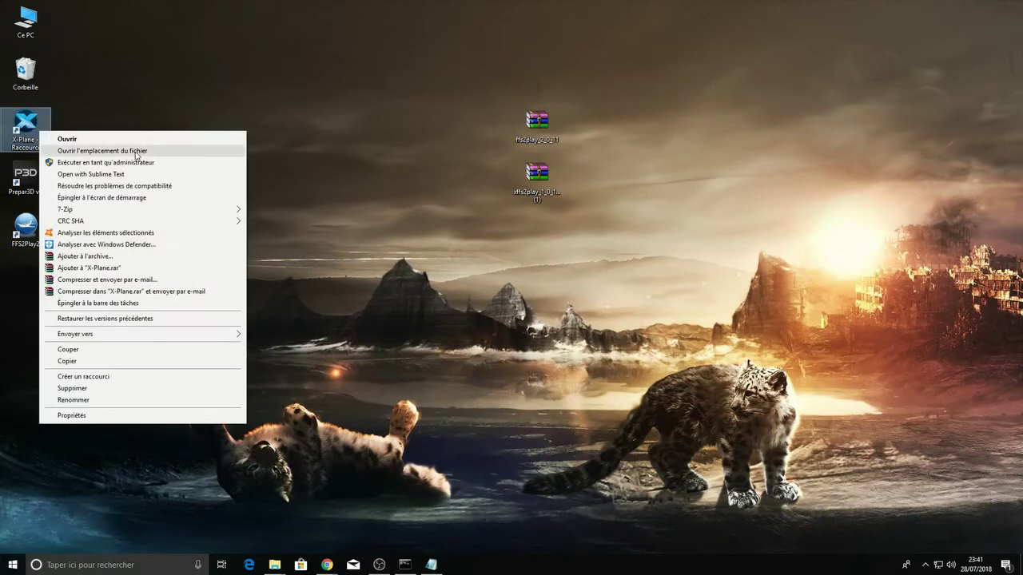
pyautogui.click(124, 152)
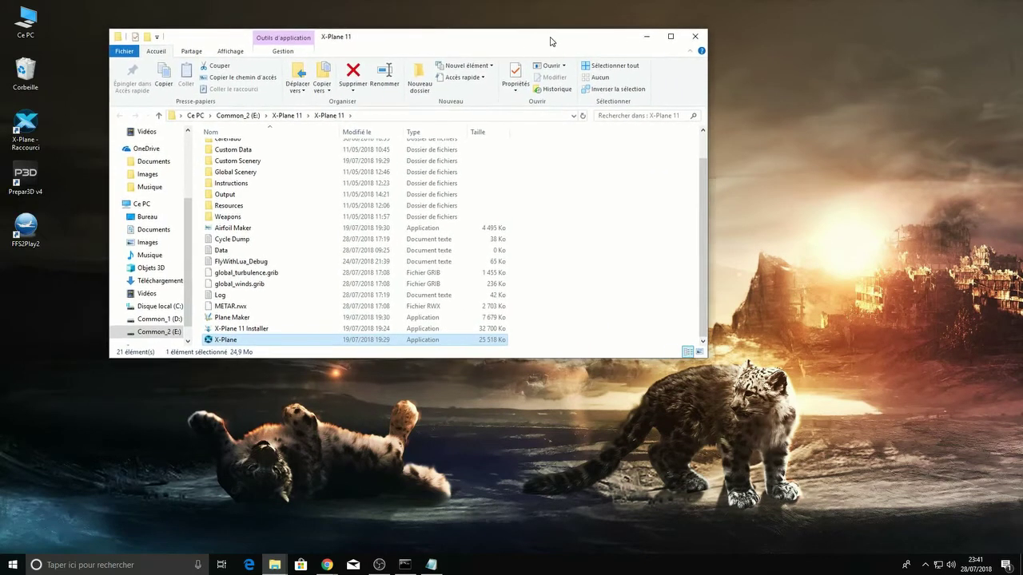
pyautogui.moveTo(478, 38); pyautogui.dragTo(1022, 1)
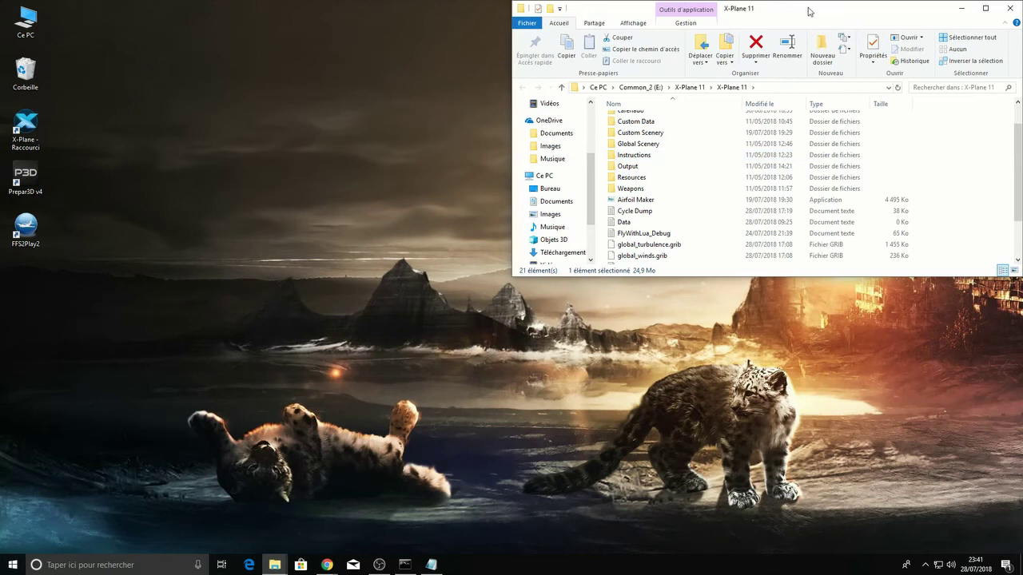
pyautogui.moveTo(808, 11); pyautogui.dragTo(1, 8)
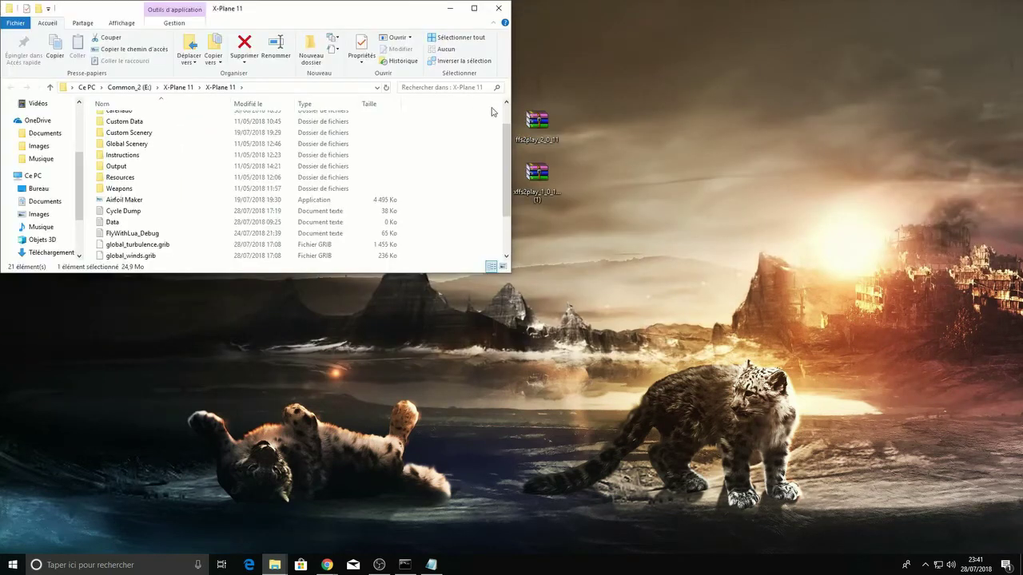
# Open the XFFS2Play plugin archive in WinRAR and move its window toward the centre
pyautogui.doubleClick(541, 189)
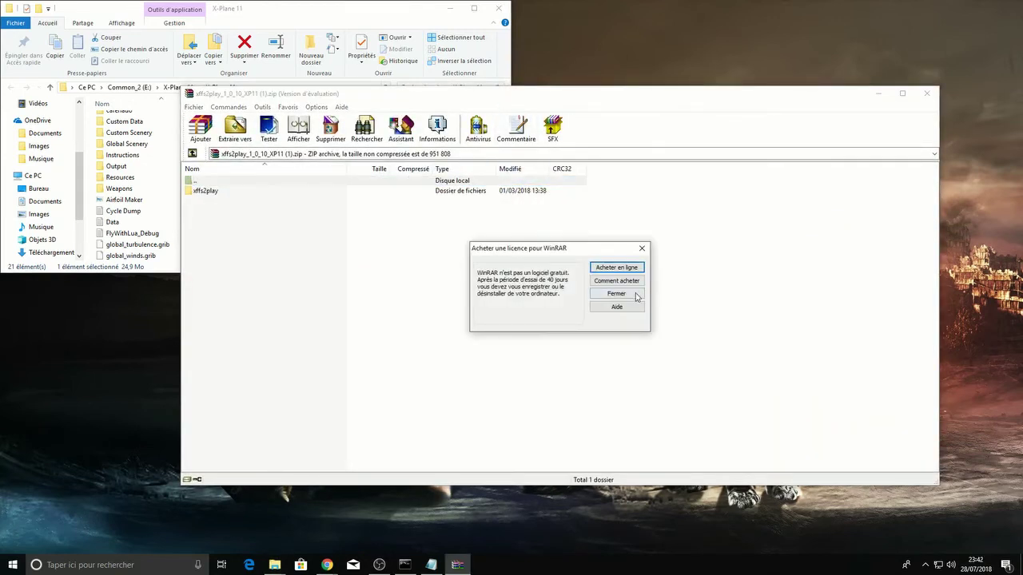
pyautogui.click(616, 296)
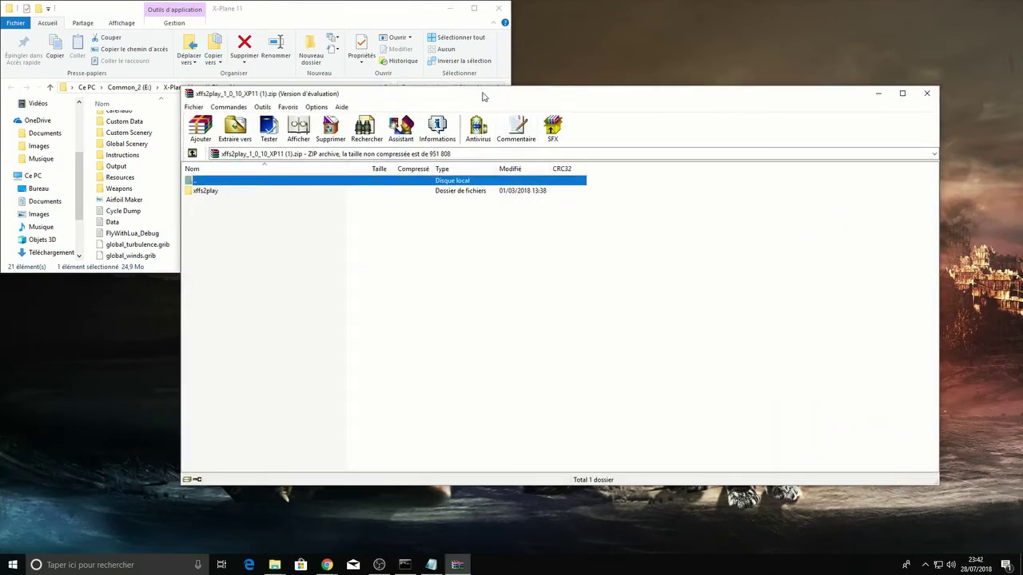
pyautogui.moveTo(484, 96); pyautogui.dragTo(610, 267)
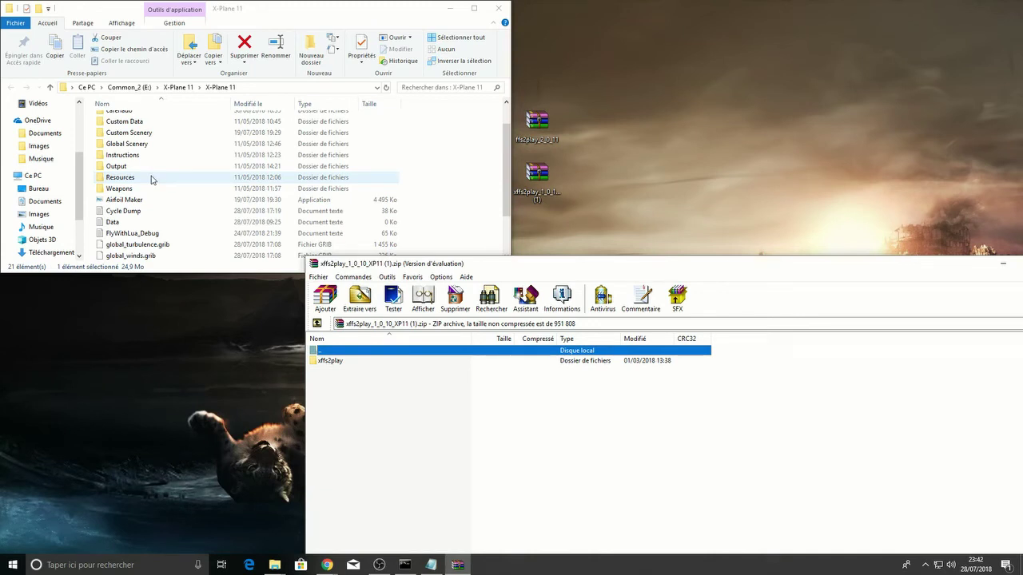
# Copy xffs2play into Resources\plugins, replacing existing files, then close both windows
pyautogui.doubleClick(152, 178)
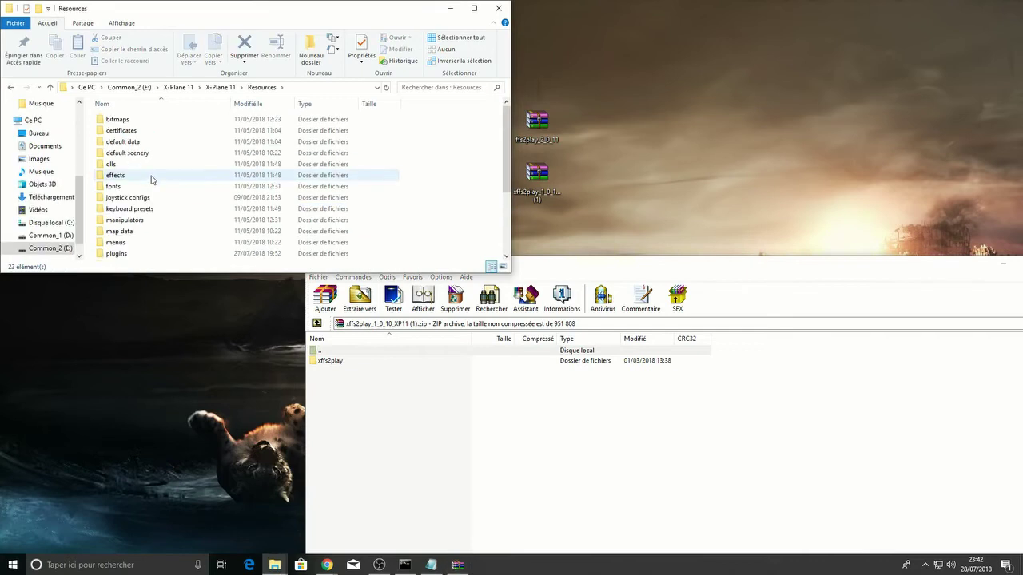
pyautogui.doubleClick(136, 254)
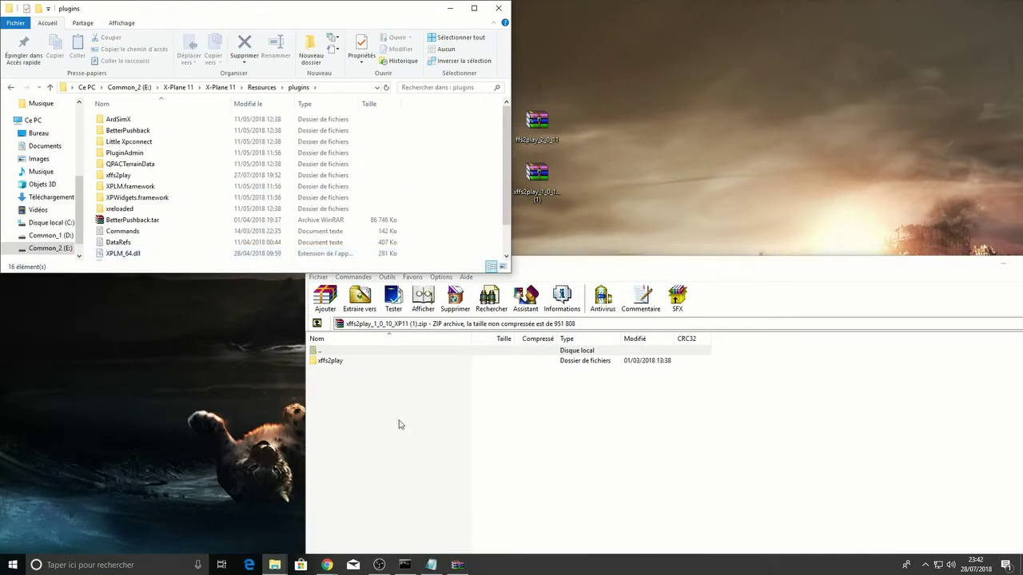
pyautogui.moveTo(344, 363); pyautogui.dragTo(481, 150)
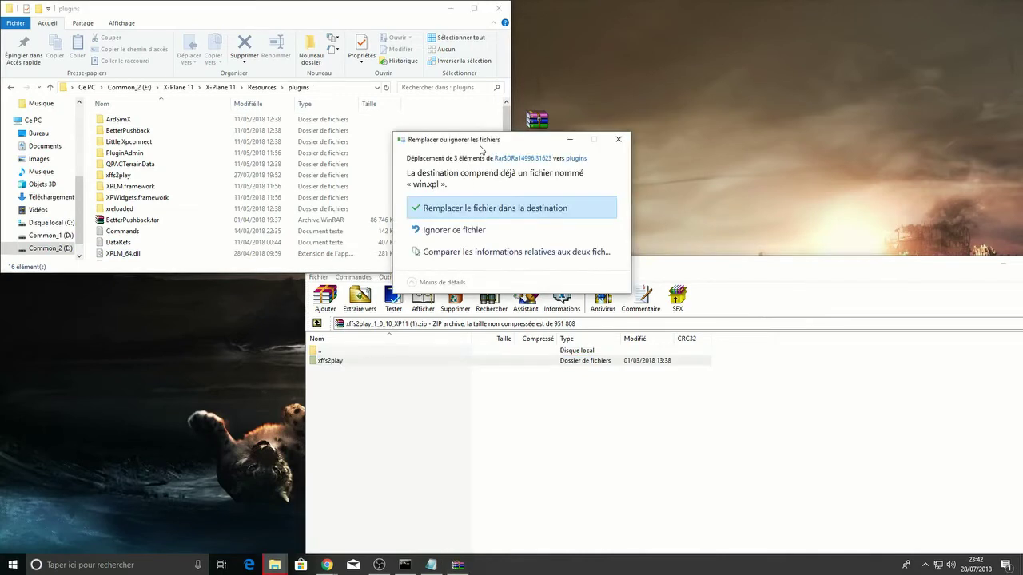
pyautogui.click(538, 212)
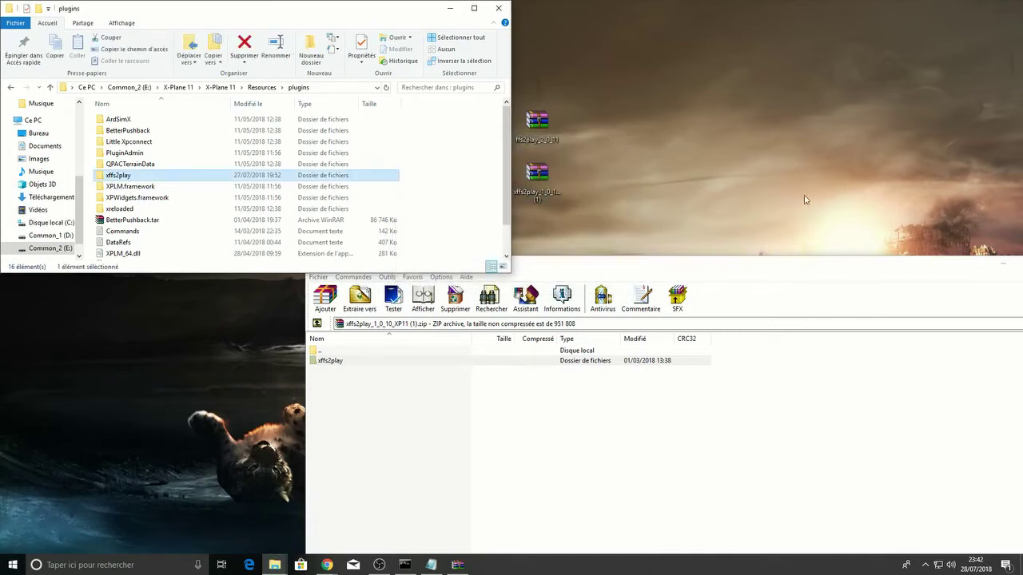
pyautogui.click(499, 8)
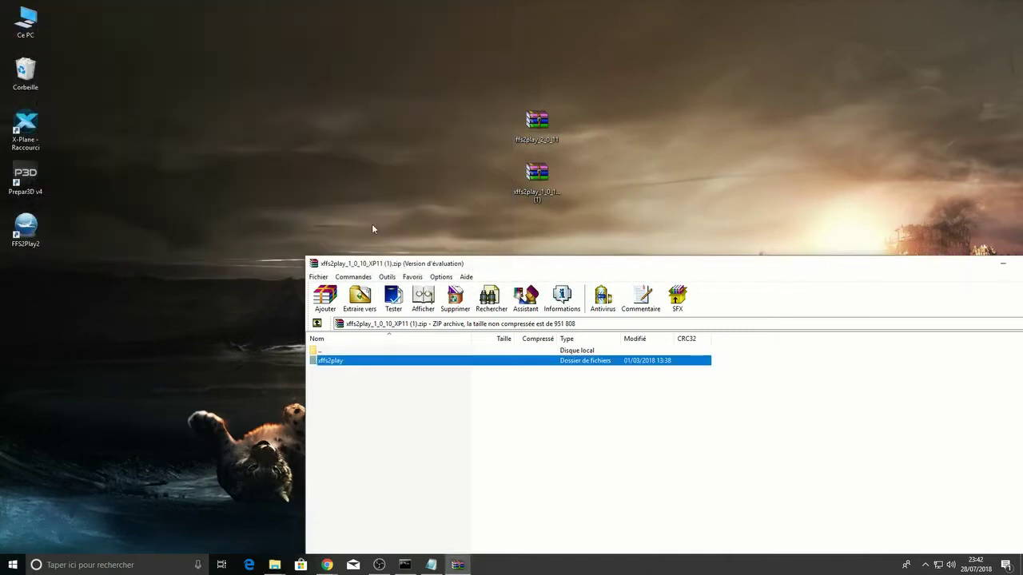
pyautogui.doubleClick(316, 263)
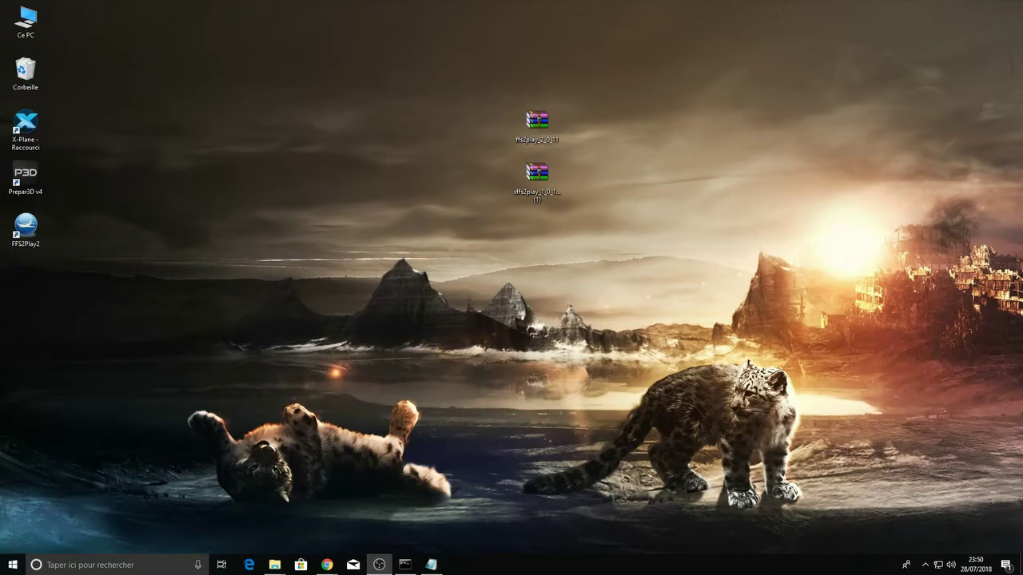
# Launch X-Plane 11 from the desktop shortcut and let its main menu load
pyautogui.doubleClick(31, 141)
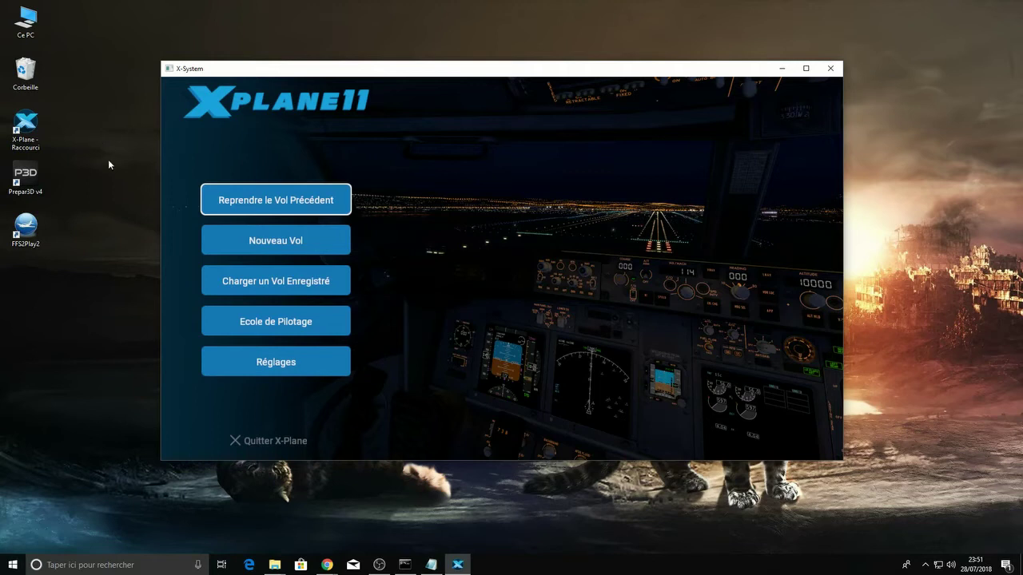
# Launch FFS2Play, set the target simulator to X-Plane and connect
pyautogui.doubleClick(27, 228)
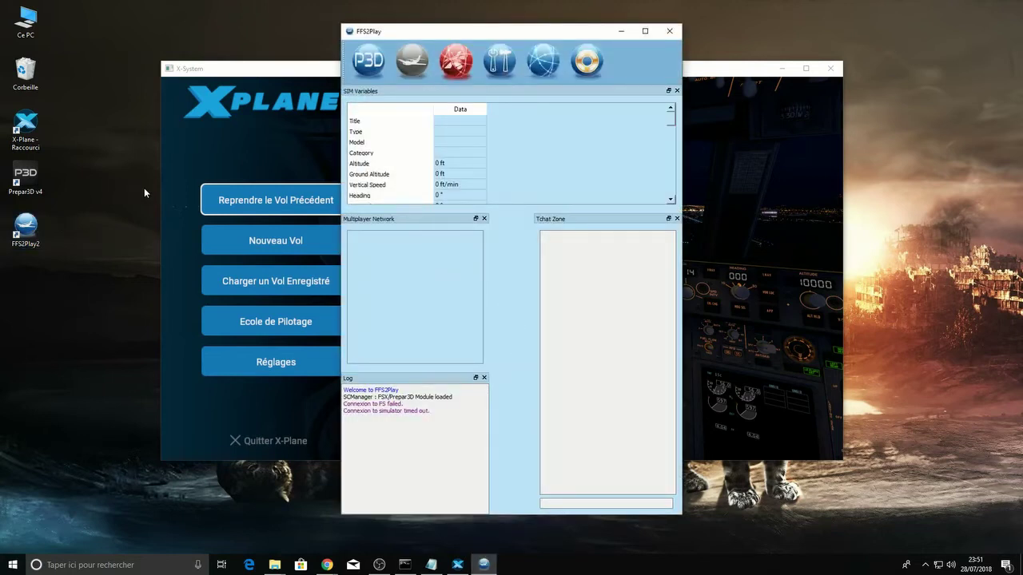
pyautogui.click(374, 65)
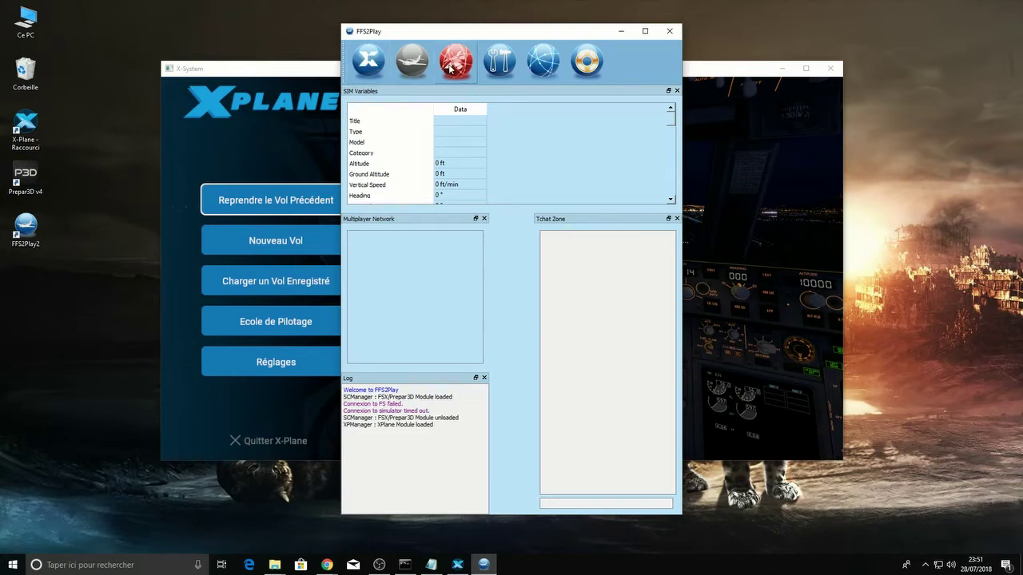
pyautogui.click(413, 70)
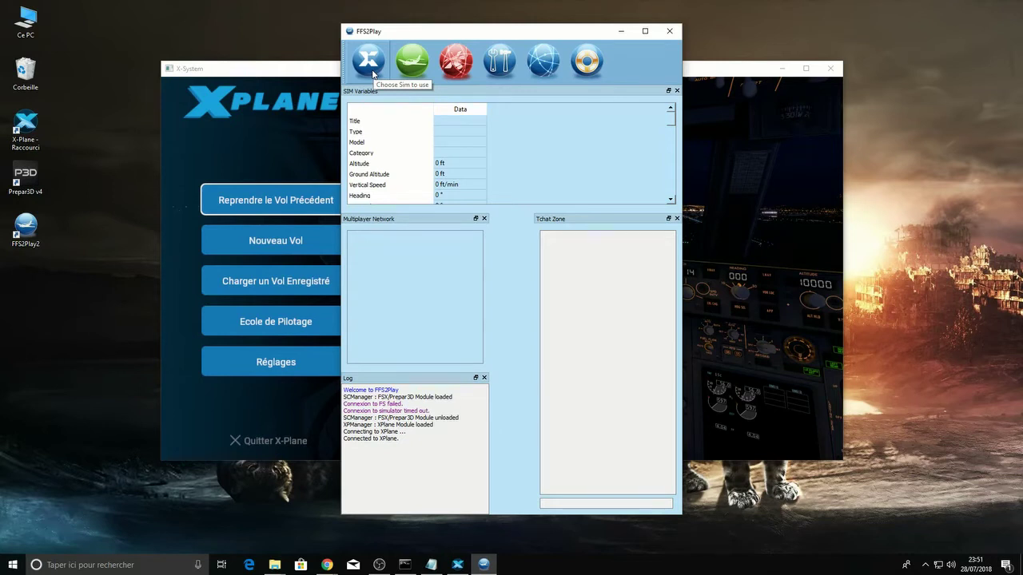
# Cycle the simulator through FlightGear and Prepar3D back to X-Plane, reconnect, and open P2P settings
pyautogui.click(370, 64)
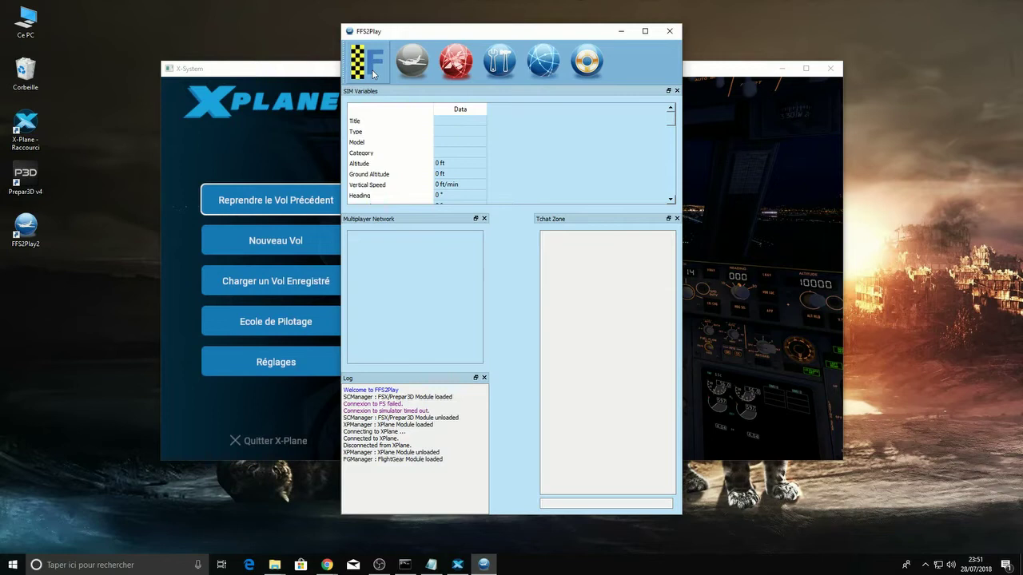
pyautogui.click(372, 73)
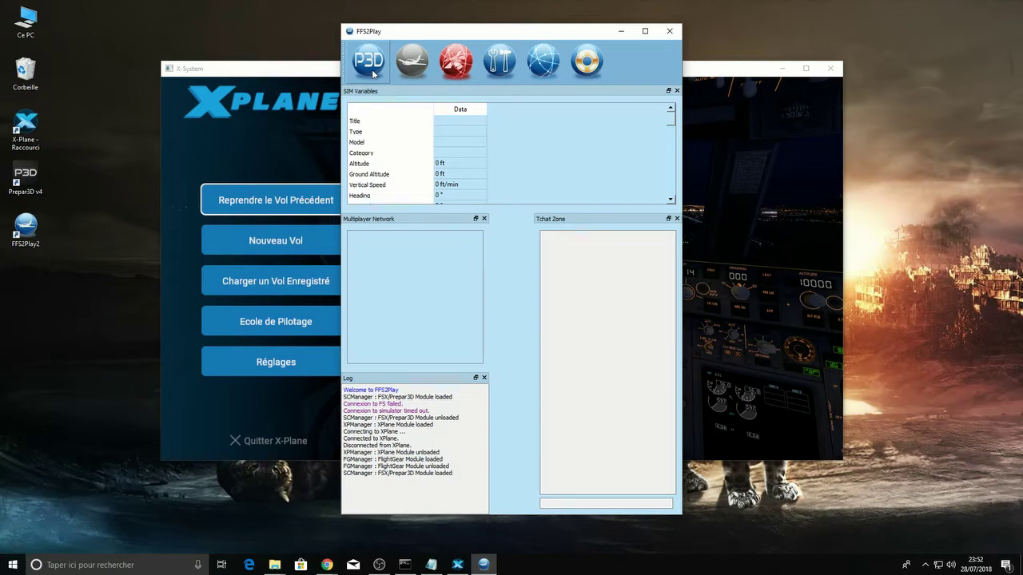
pyautogui.click(372, 69)
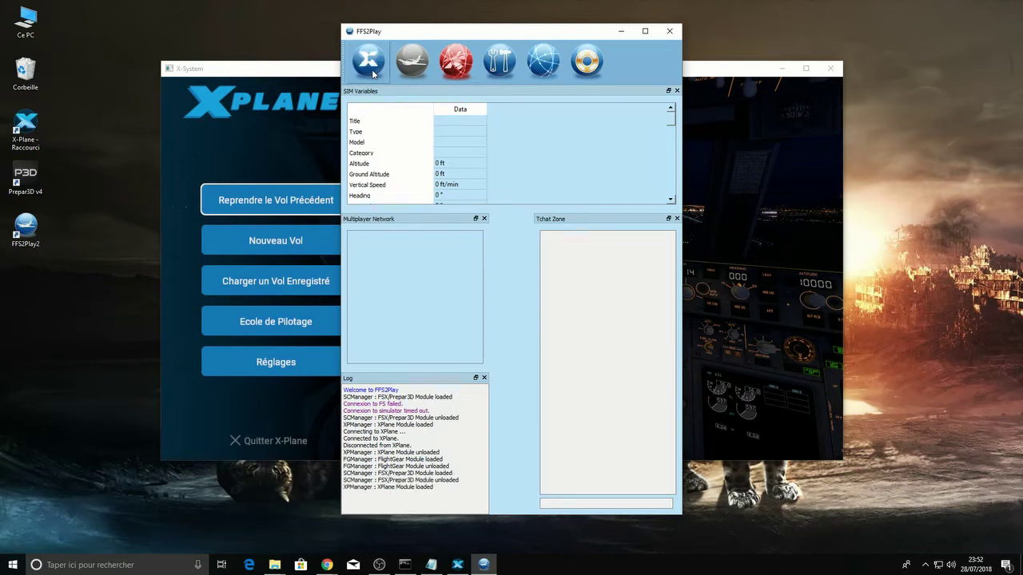
pyautogui.click(414, 73)
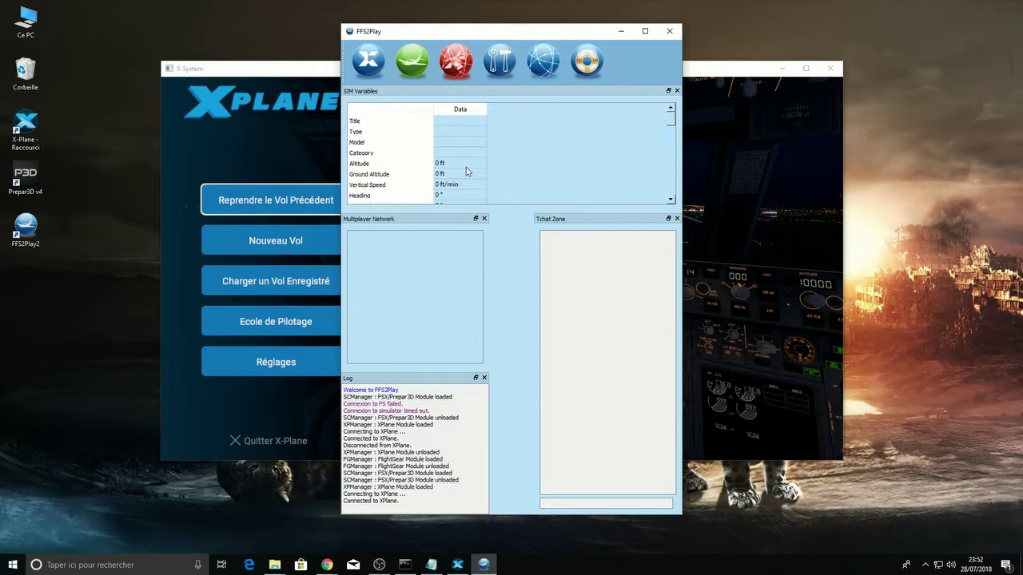
pyautogui.click(540, 64)
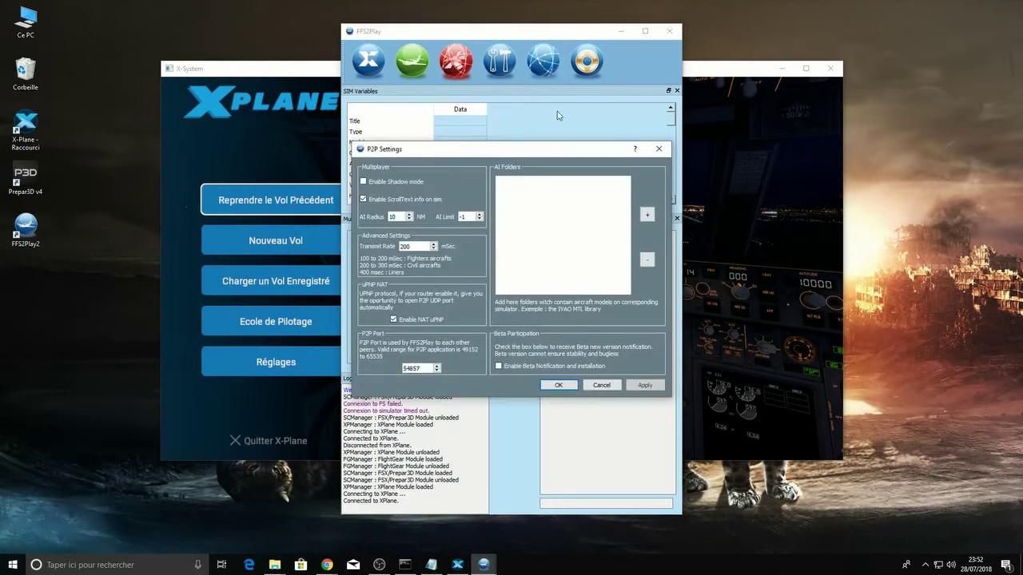
# Add E:/X-Plane 11/Aircraft as an AI folder (49 aircraft indexed), then apply and close with OK
pyautogui.click(647, 214)
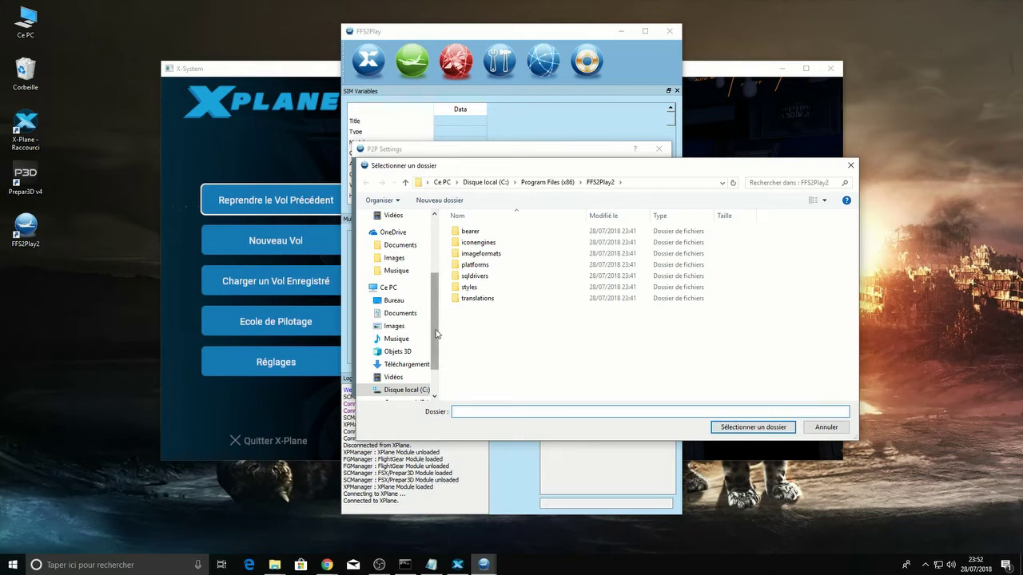
pyautogui.moveTo(437, 334); pyautogui.dragTo(435, 368)
pyautogui.click(412, 373)
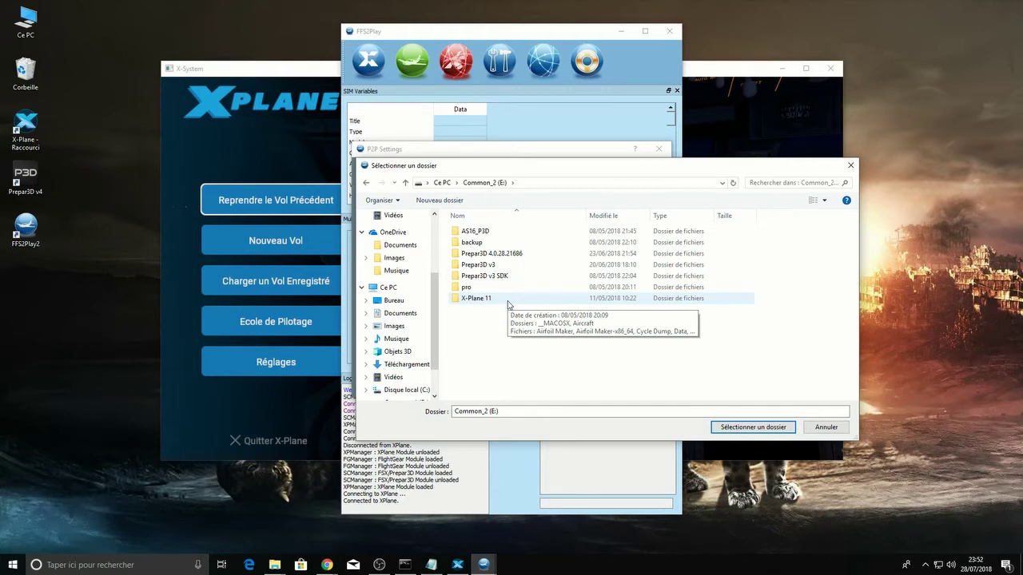
pyautogui.doubleClick(508, 300)
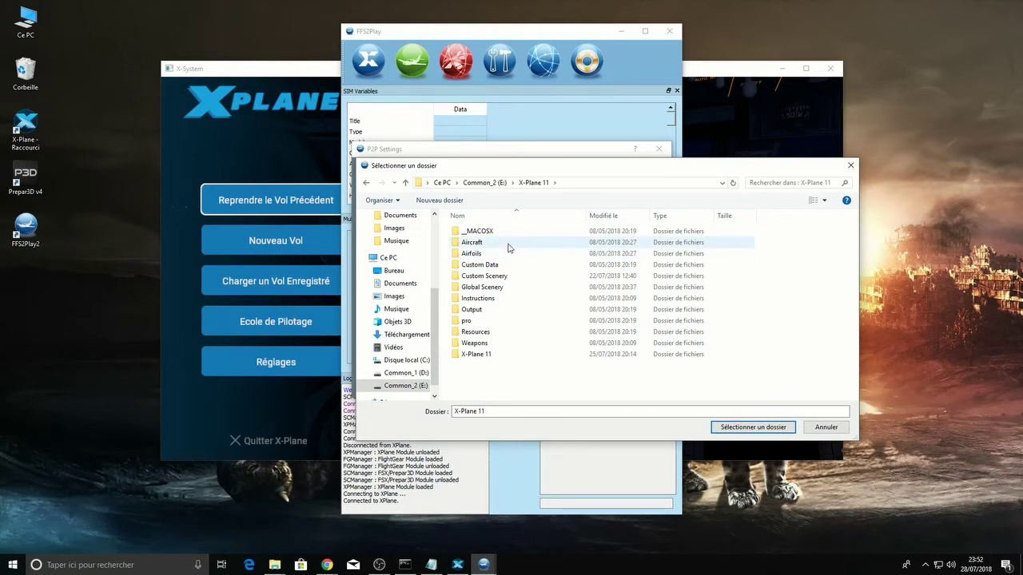
pyautogui.click(508, 246)
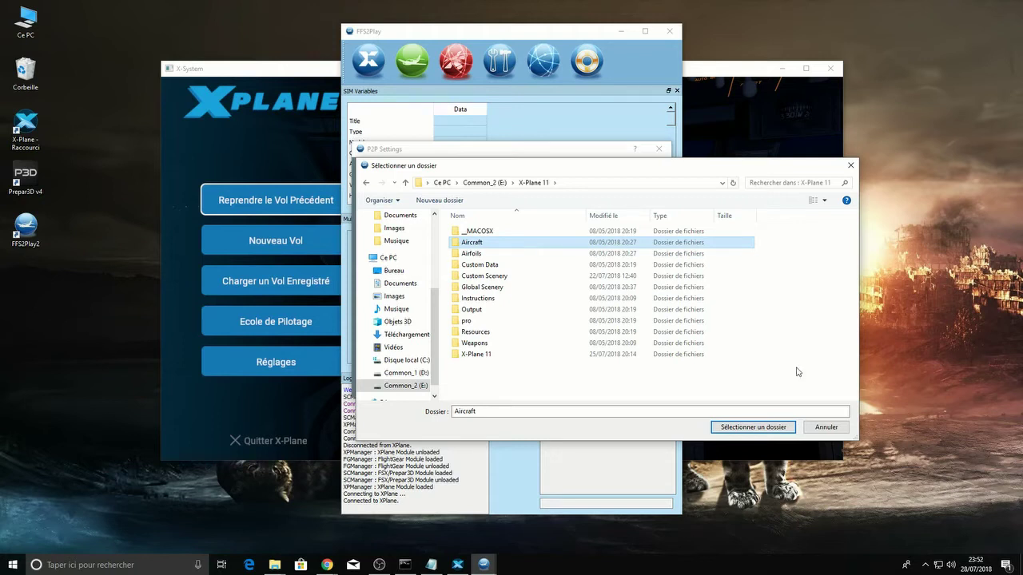
pyautogui.click(752, 427)
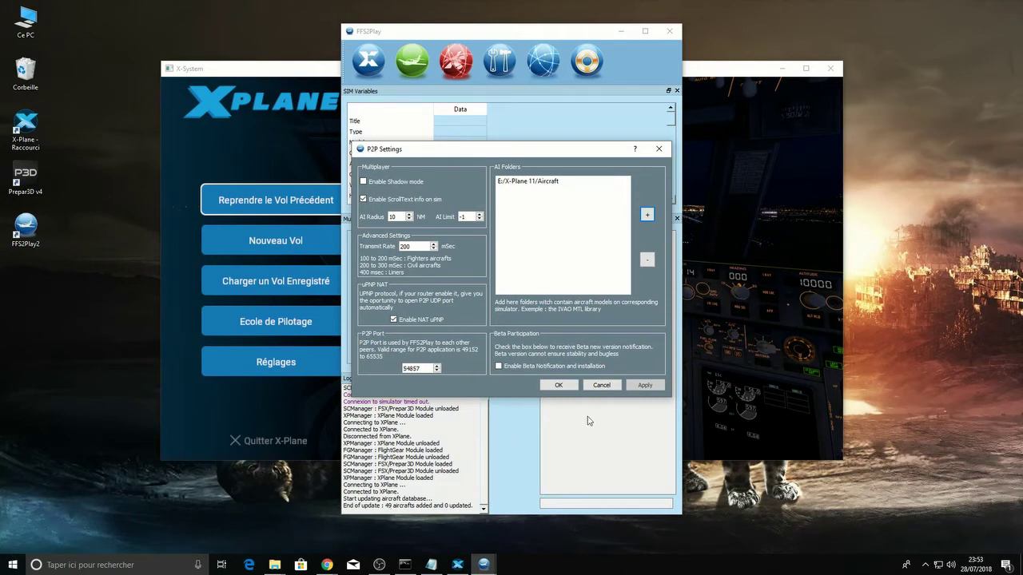
pyautogui.click(636, 389)
pyautogui.click(559, 385)
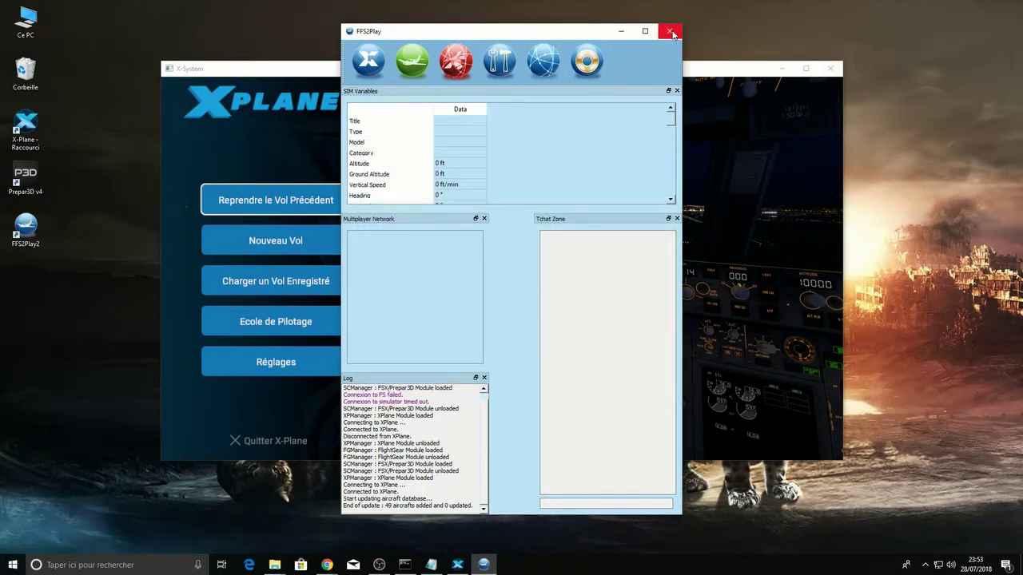
# Close FFS2Play and X-Plane, start Prepar3D v4 with its Scenario window centred, and reopen FFS2Play
pyautogui.click(670, 32)
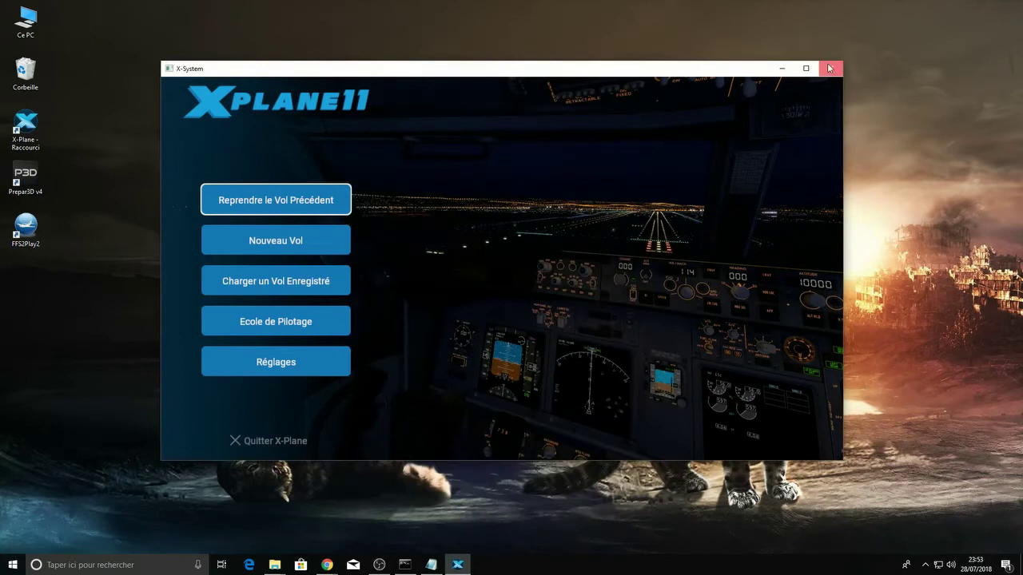
pyautogui.click(829, 69)
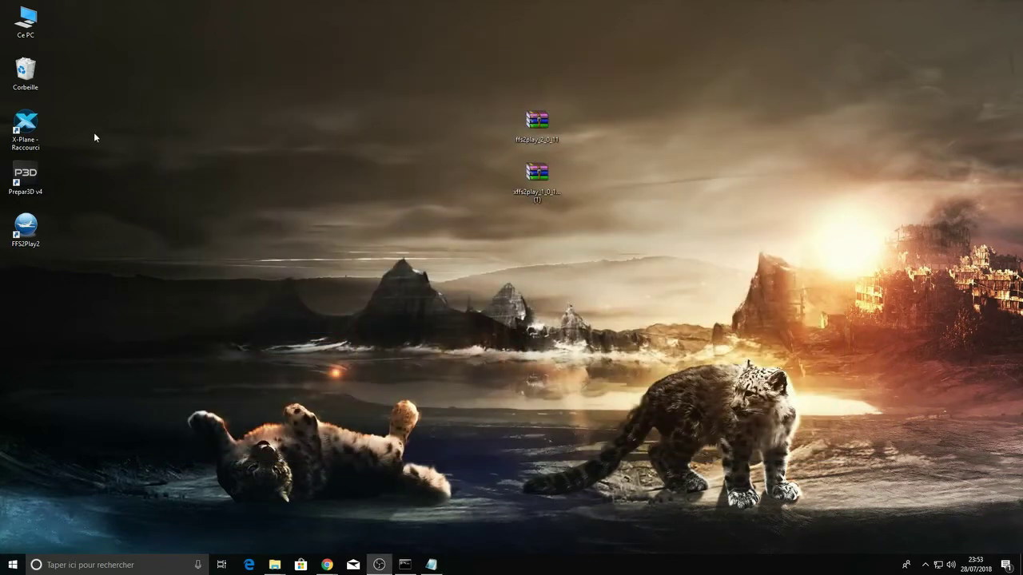
pyautogui.doubleClick(26, 175)
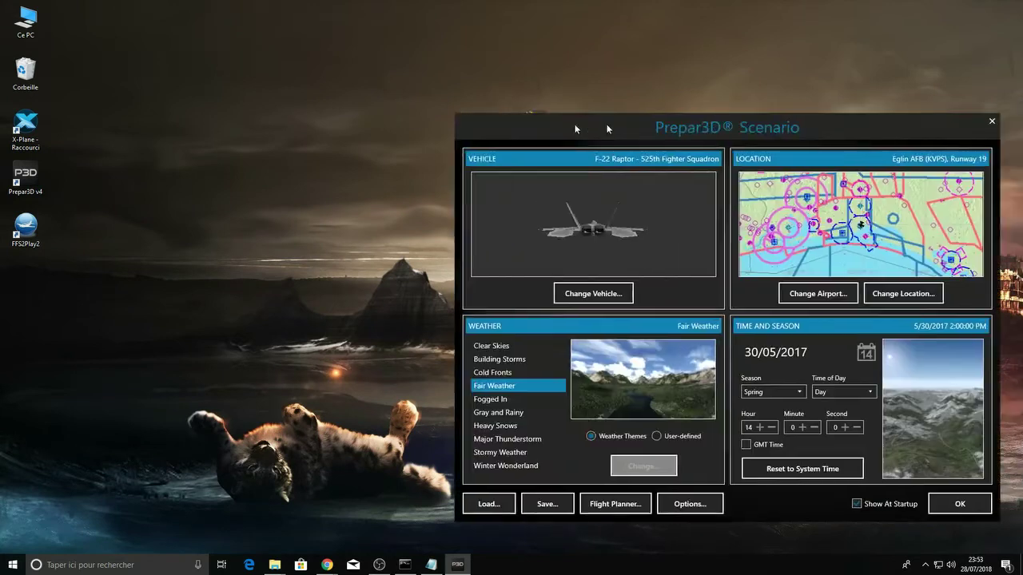
pyautogui.moveTo(605, 123); pyautogui.dragTo(370, 77)
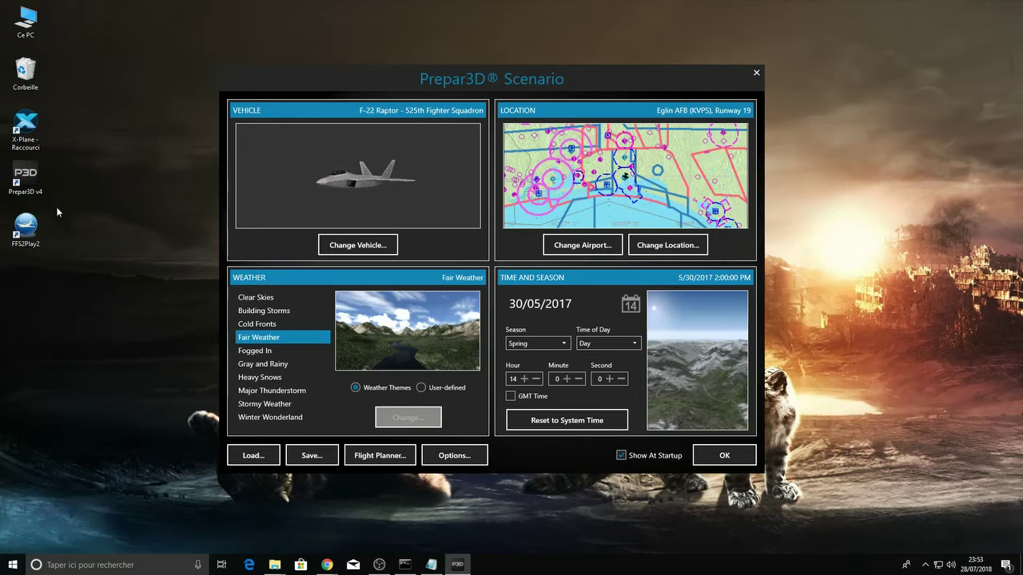
pyautogui.doubleClick(27, 230)
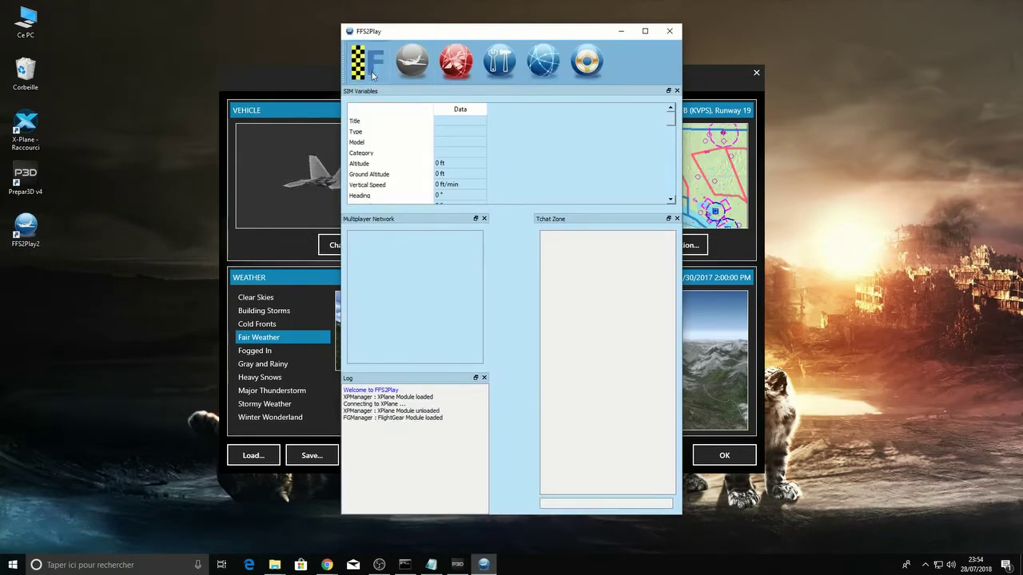
# Connect FFS2Play to Prepar3D and start adding an AI folder, browsing into C:\Programmes
pyautogui.click(424, 66)
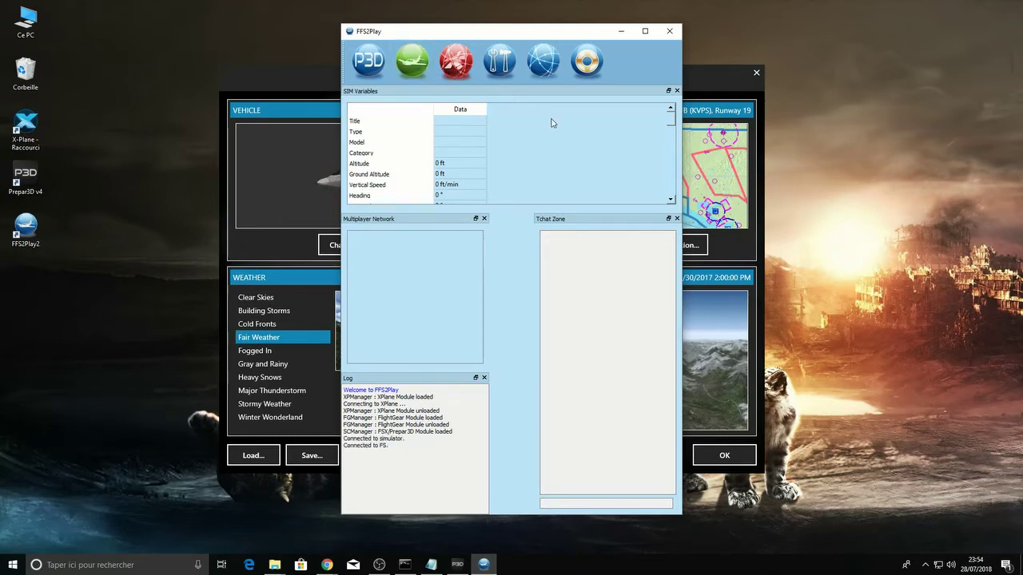
pyautogui.click(534, 72)
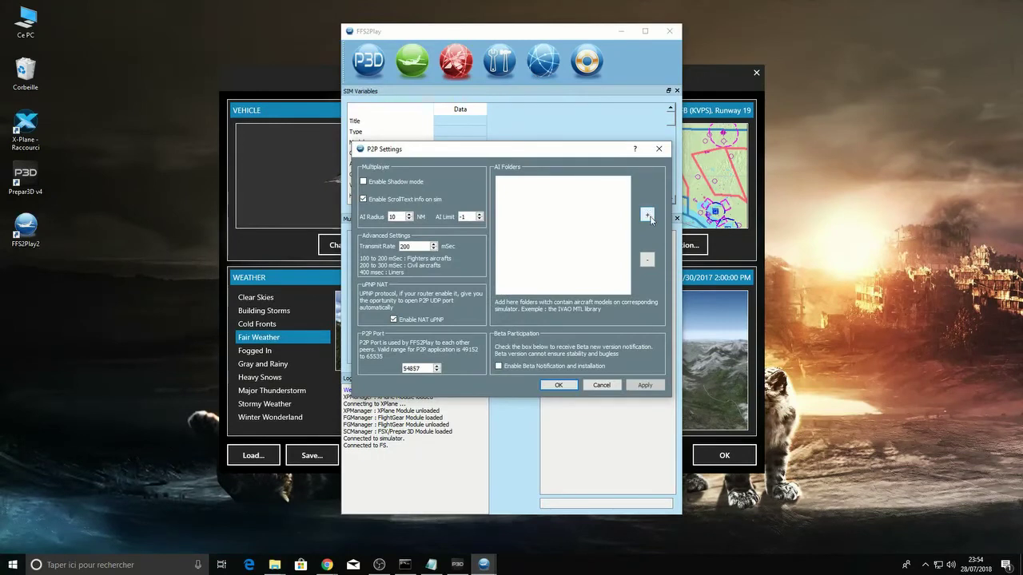
pyautogui.click(647, 216)
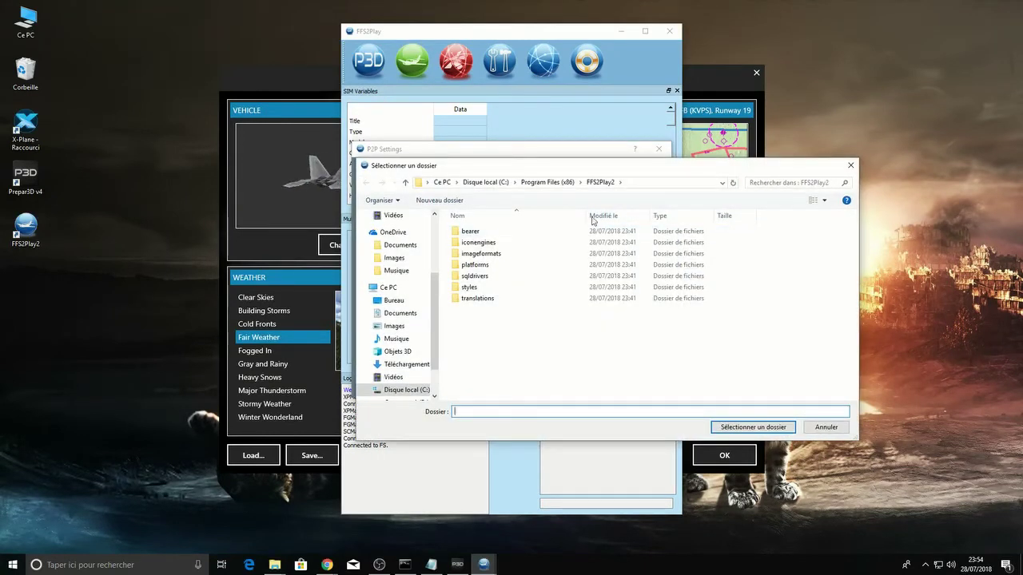
pyautogui.click(485, 182)
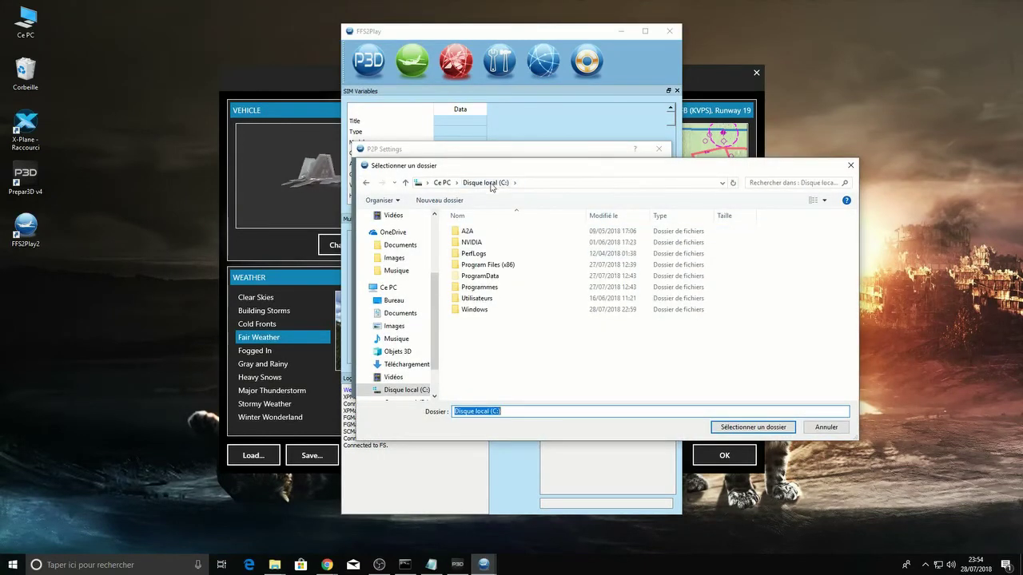
pyautogui.doubleClick(494, 287)
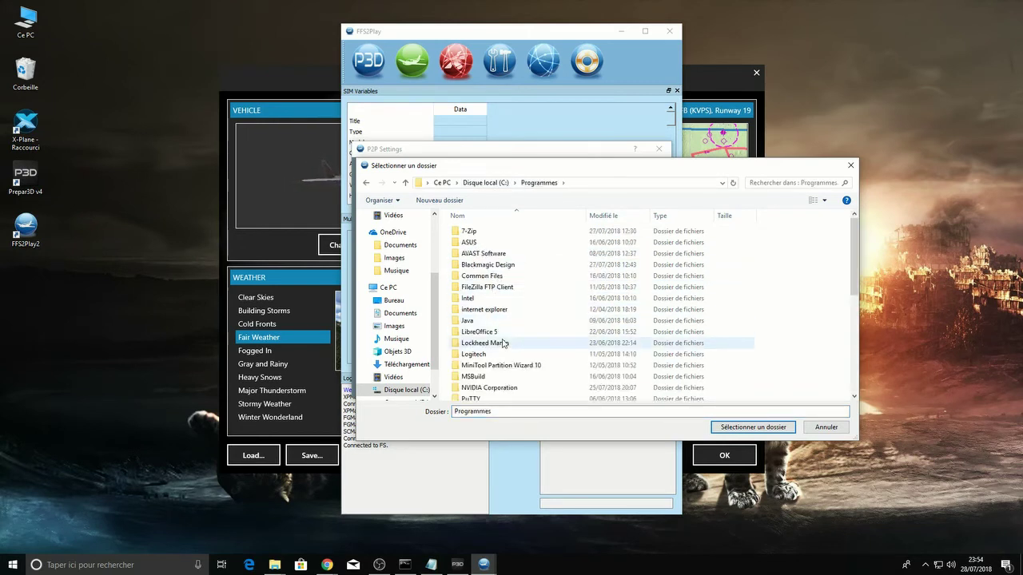
# Pick Lockheed Martin > Prepar3D v4 > SimObjects > Airplanes as the AI folder, loading 104 aircraft
pyautogui.click(503, 344)
pyautogui.doubleClick(503, 344)
pyautogui.doubleClick(487, 233)
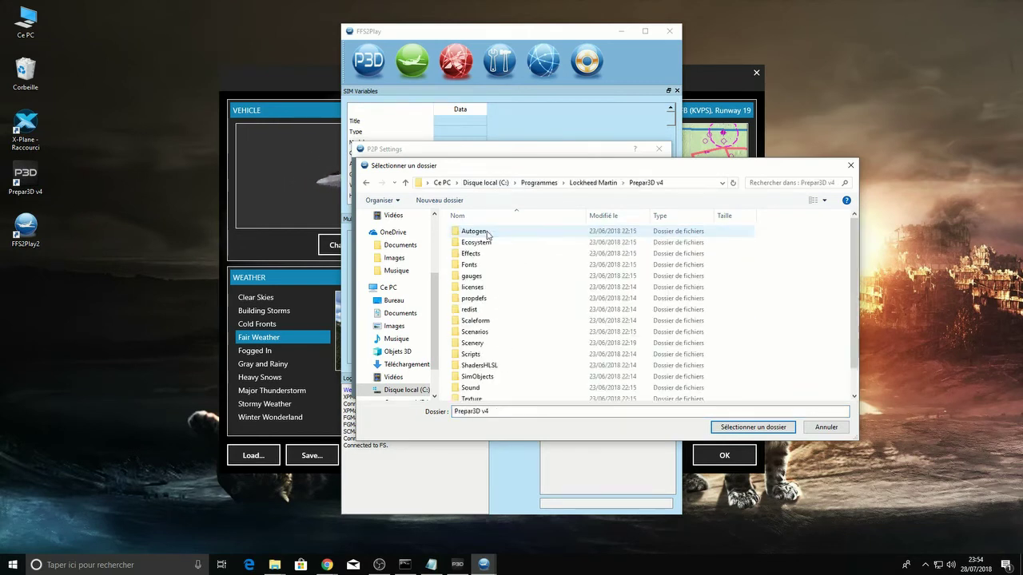
pyautogui.scroll(-1, 509, 276)
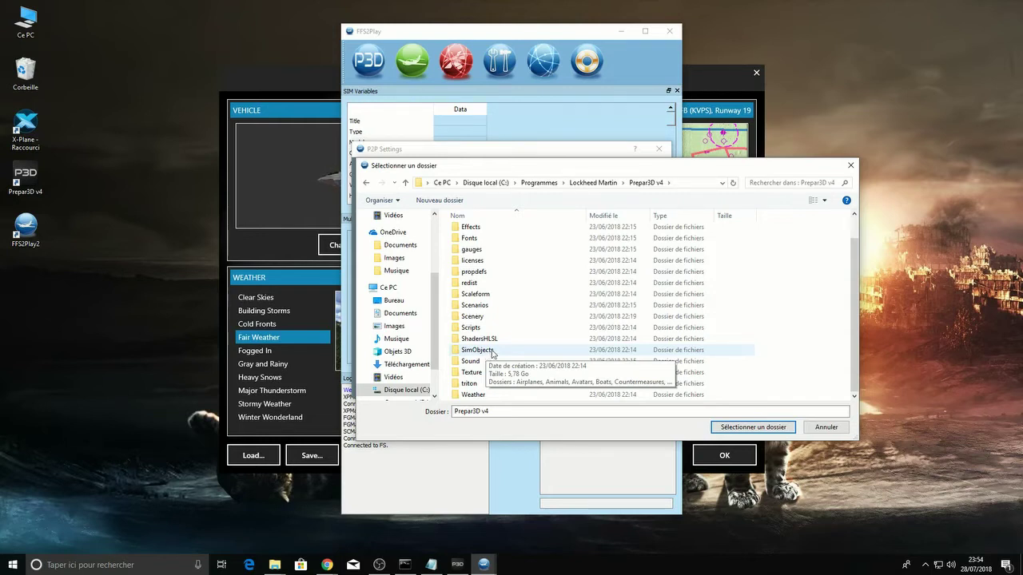
pyautogui.click(487, 353)
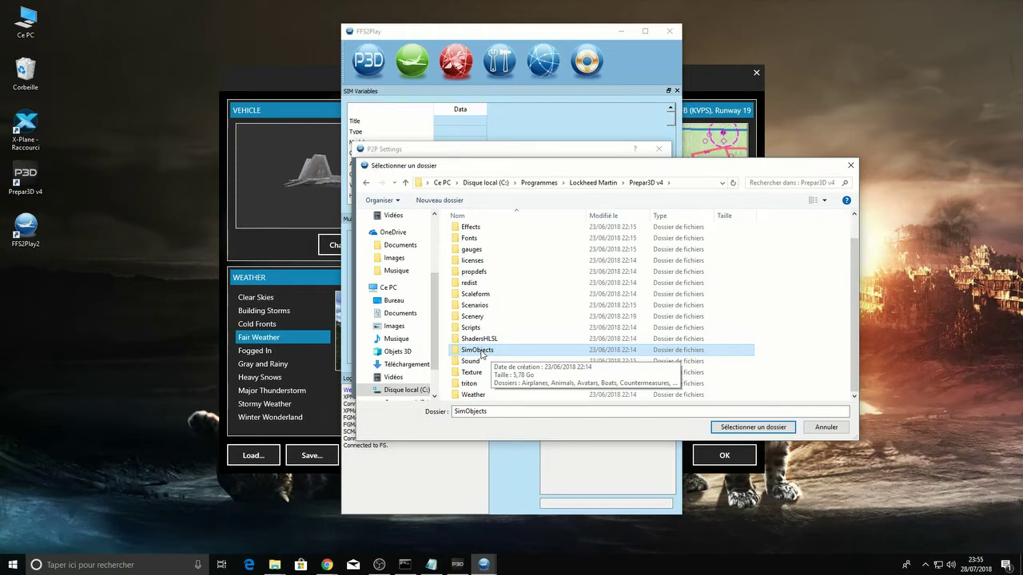
pyautogui.doubleClick(478, 351)
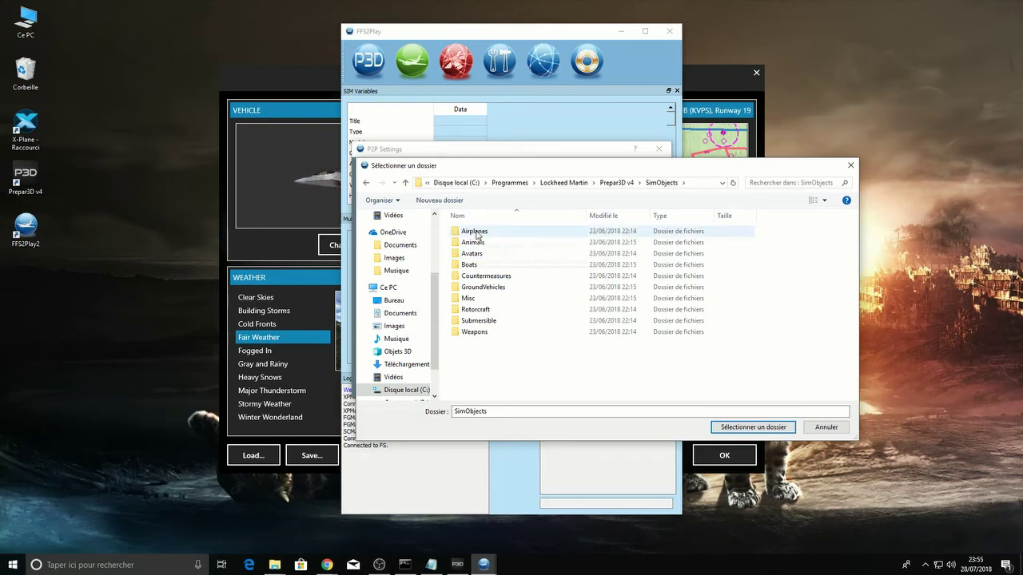
pyautogui.click(477, 231)
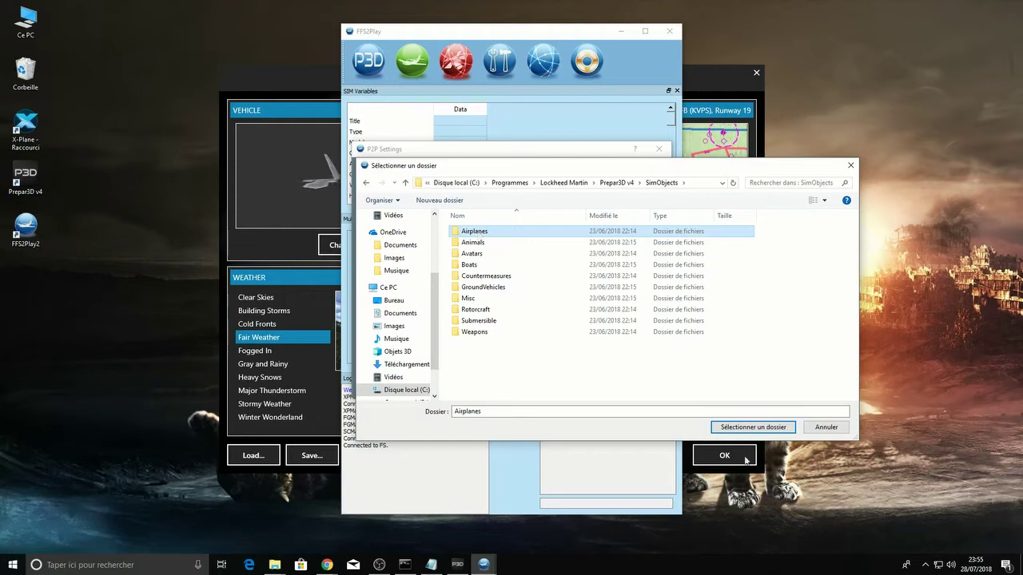
pyautogui.click(753, 432)
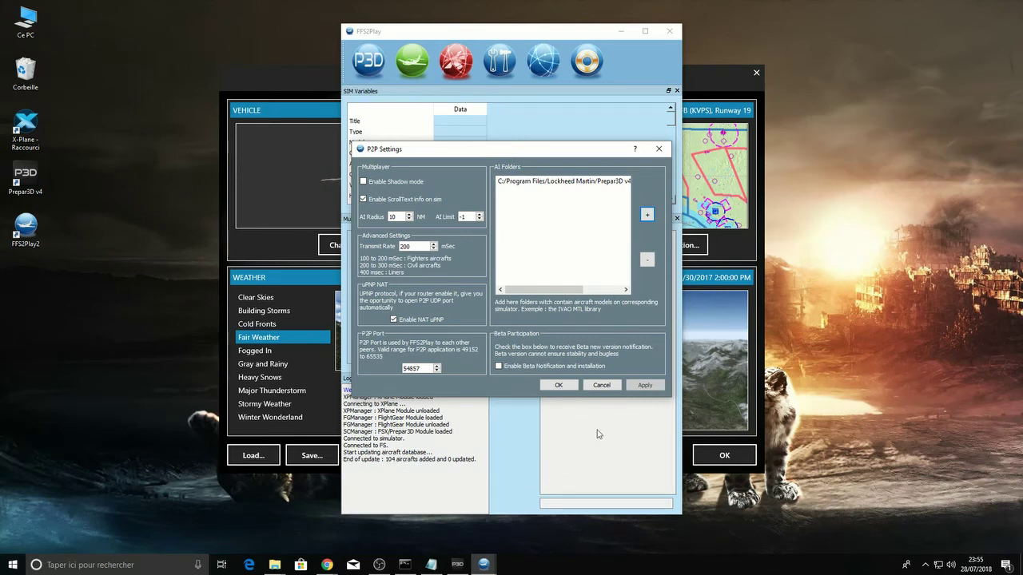
# Add the SimObjects\Rotorcraft folder as an AI model folder, adding 16 aircraft
pyautogui.click(648, 215)
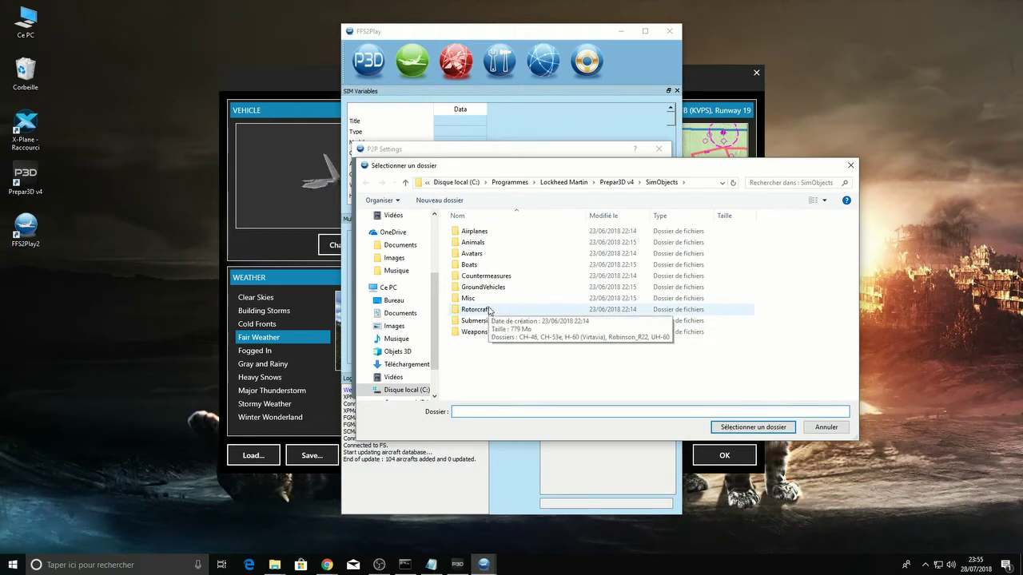
pyautogui.click(489, 311)
pyautogui.click(753, 427)
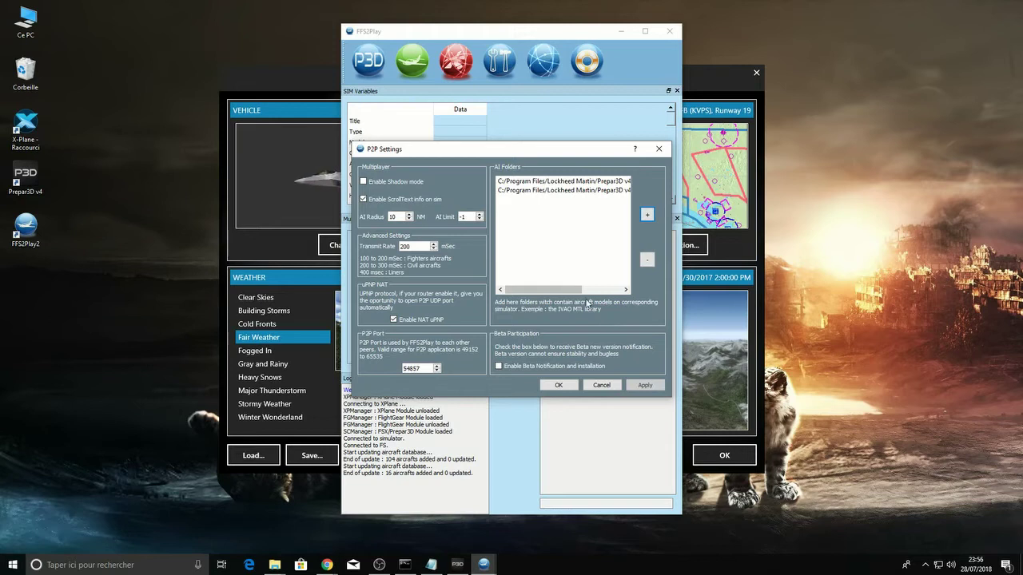
# Add Boats\LCS-1 USS Freedom as another AI model folder, adding 1 aircraft
pyautogui.click(646, 215)
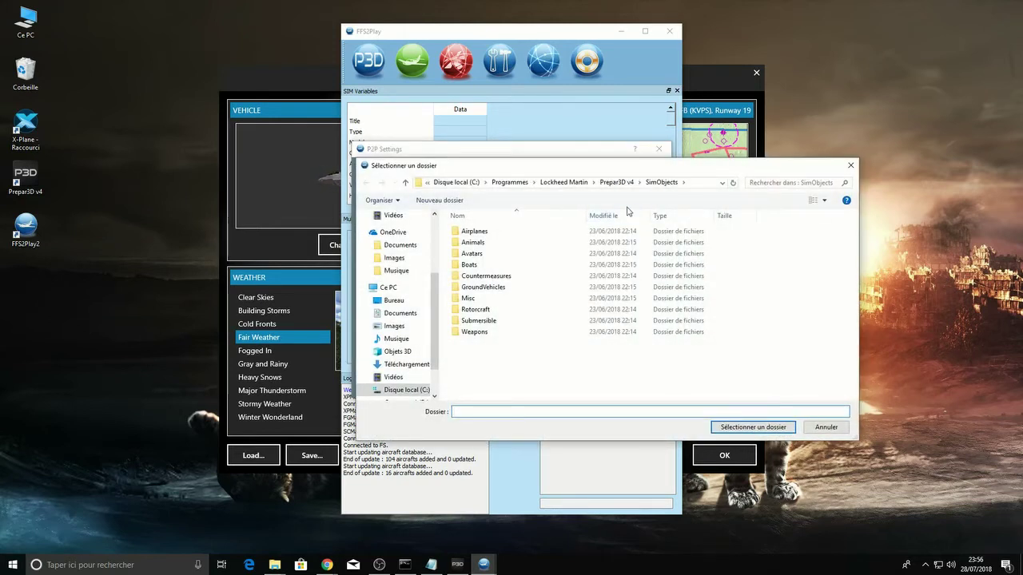
pyautogui.click(471, 267)
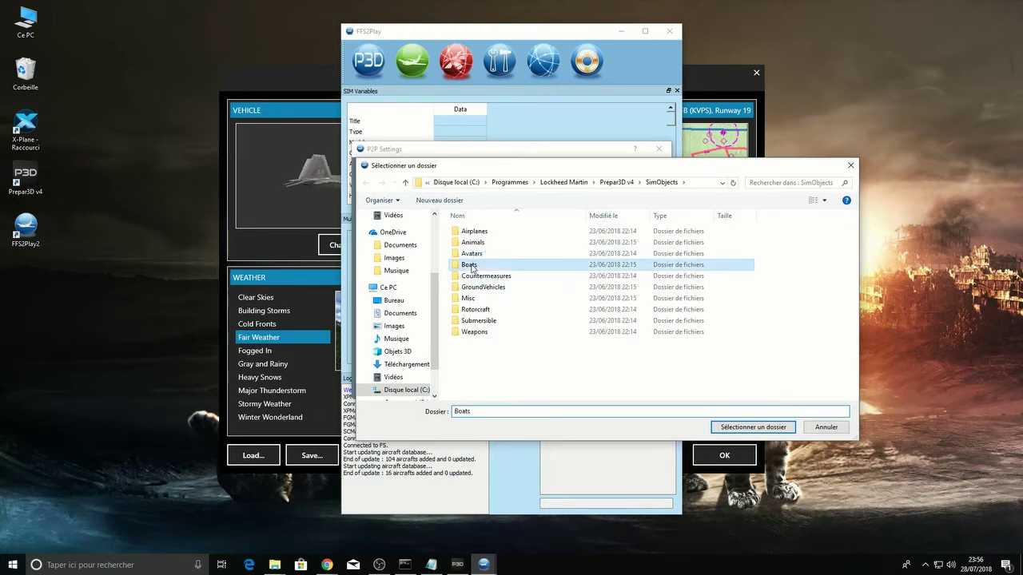
pyautogui.doubleClick(470, 266)
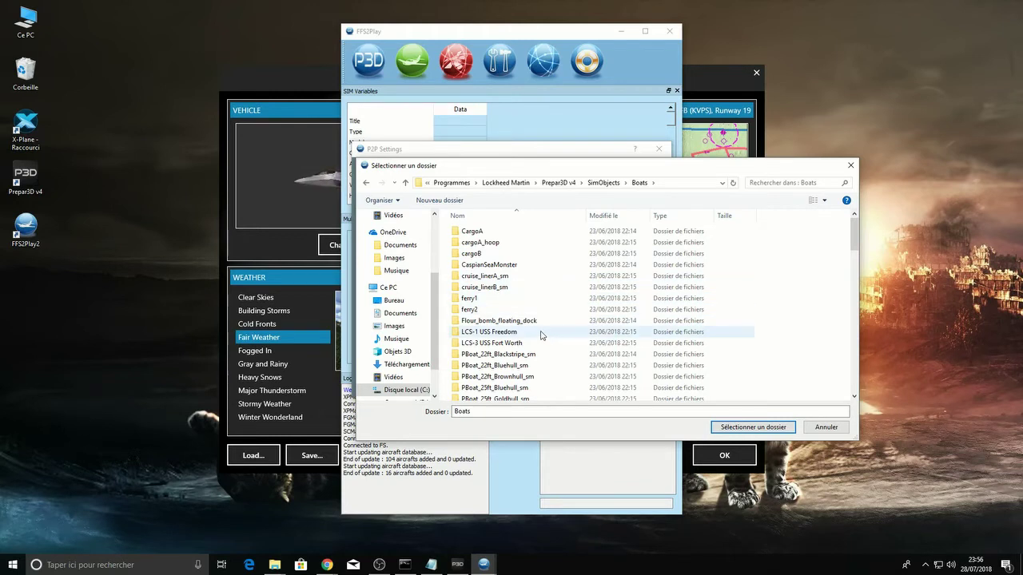
pyautogui.click(516, 333)
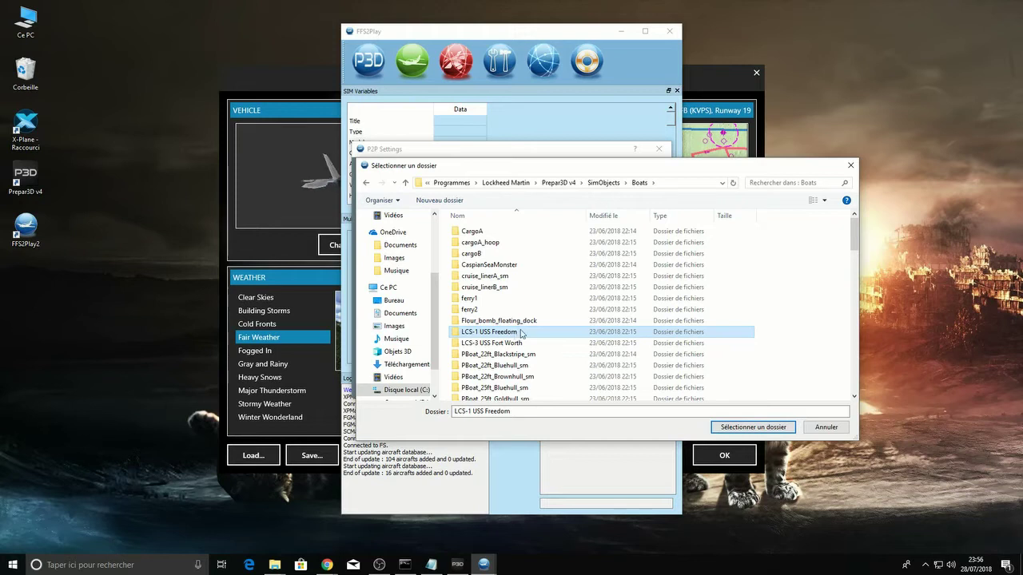
pyautogui.click(744, 427)
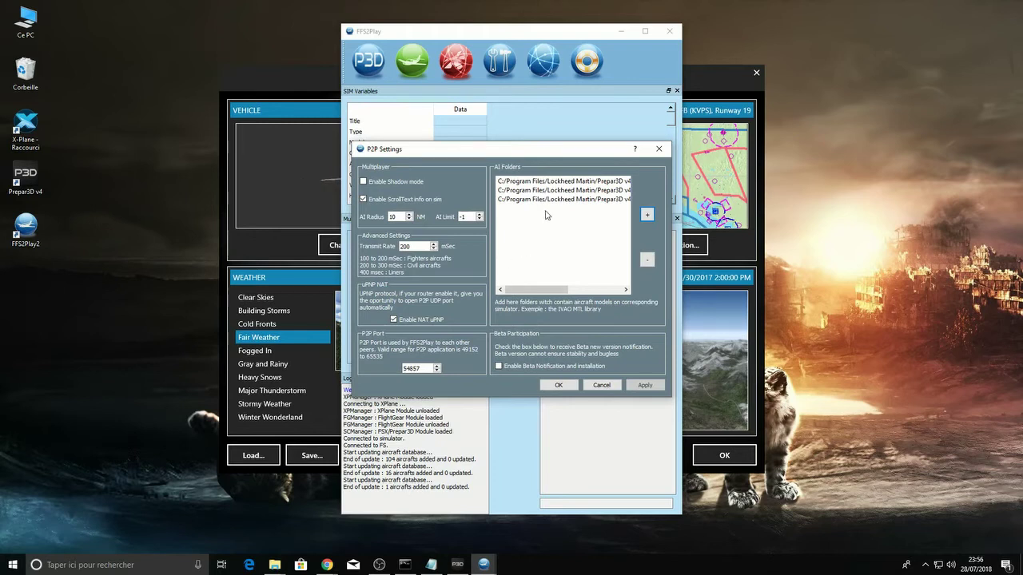
pyautogui.moveTo(541, 290); pyautogui.dragTo(599, 293)
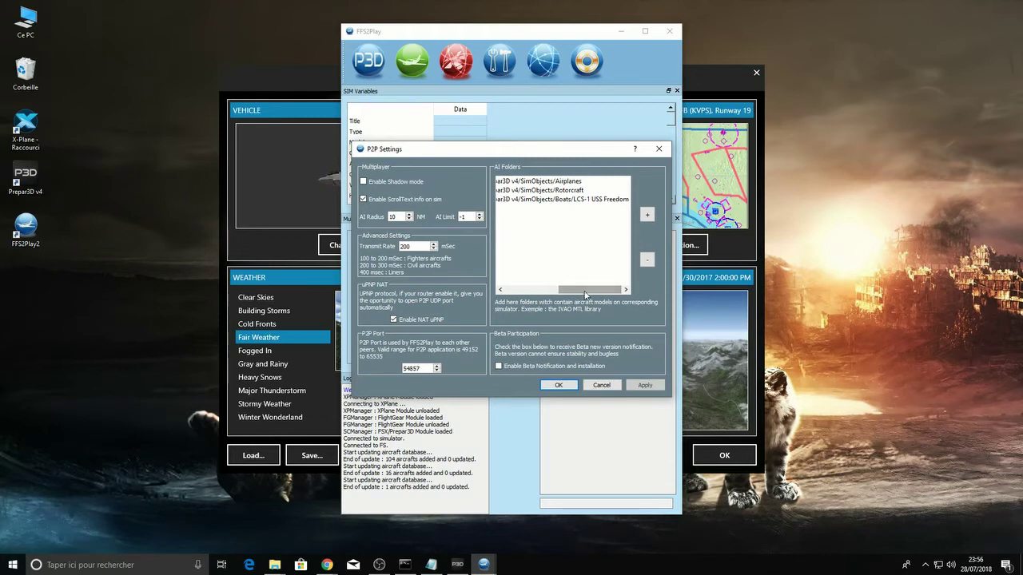
# Delete the LCS-1 USS Freedom entry from AI Folders and confirm the P2P Settings with OK
pyautogui.click(586, 202)
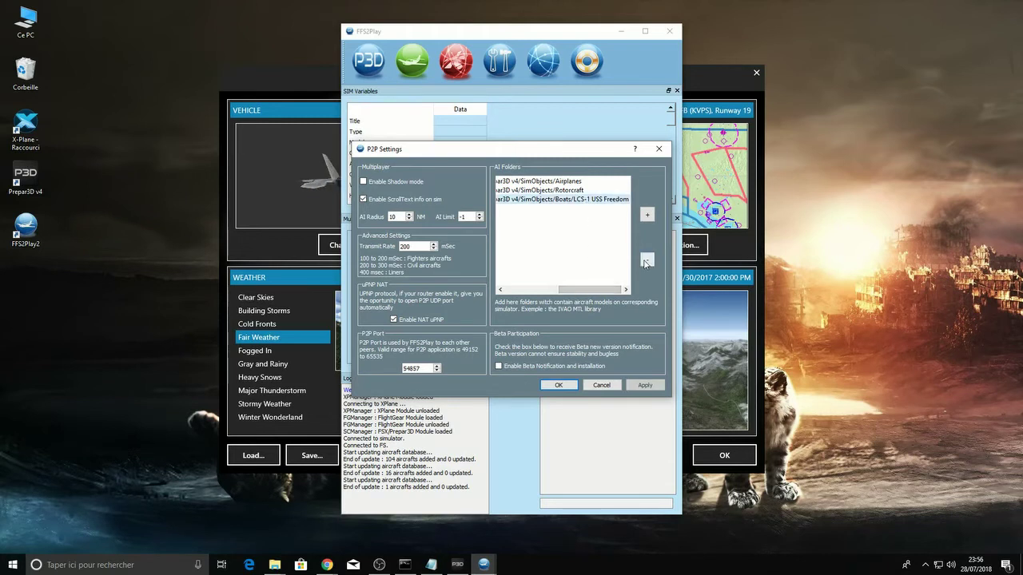
pyautogui.click(647, 261)
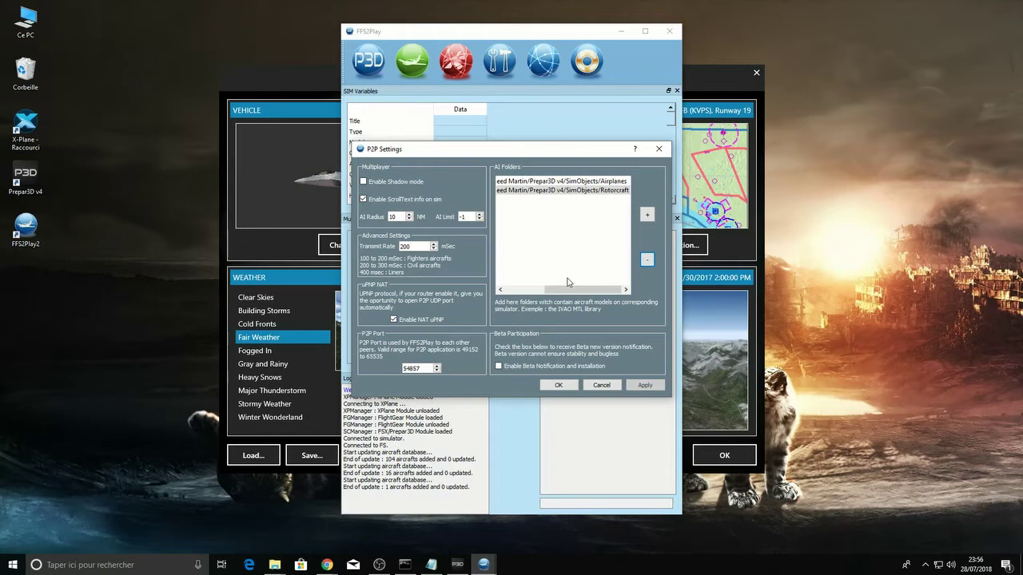
pyautogui.click(568, 383)
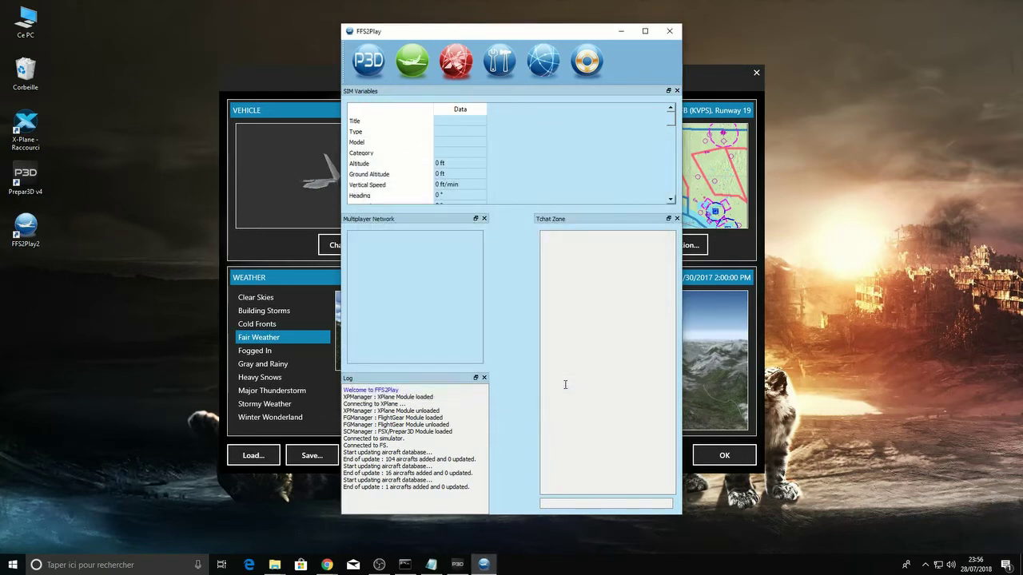
# Close FFS2Play, then exit Prepar3D v4 from its Scenario window and confirm quitting
pyautogui.click(675, 32)
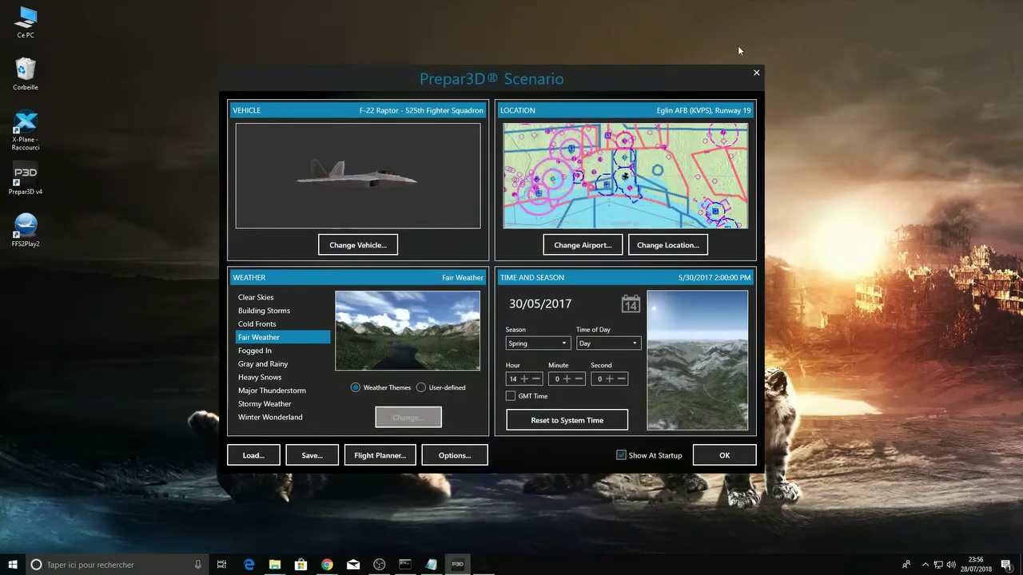
pyautogui.click(755, 73)
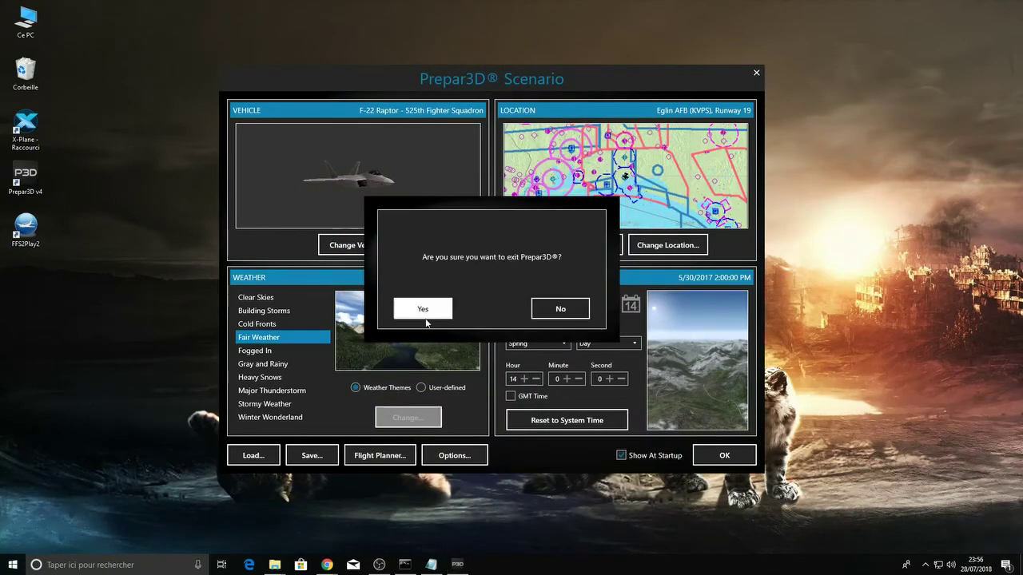
pyautogui.click(423, 312)
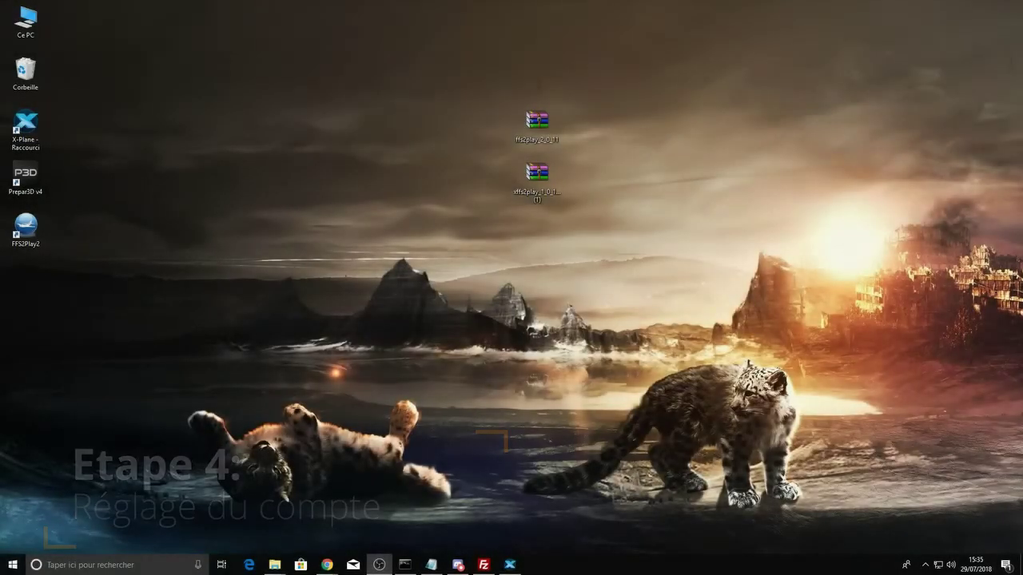
# Relaunch FFS2Play2 connected to X-Plane and disconnect from the web server, emptying the player list
pyautogui.click(34, 233)
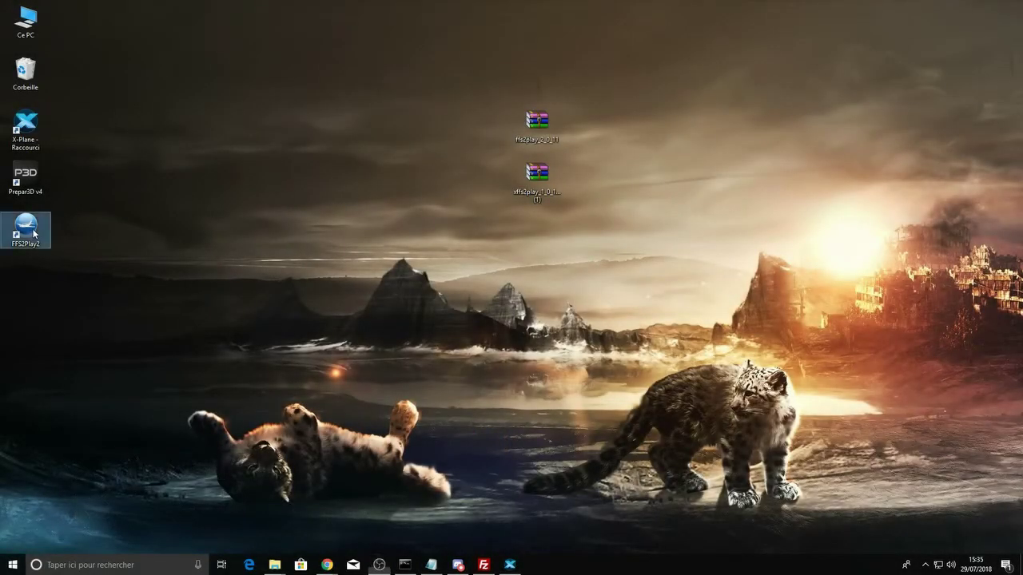
pyautogui.doubleClick(32, 233)
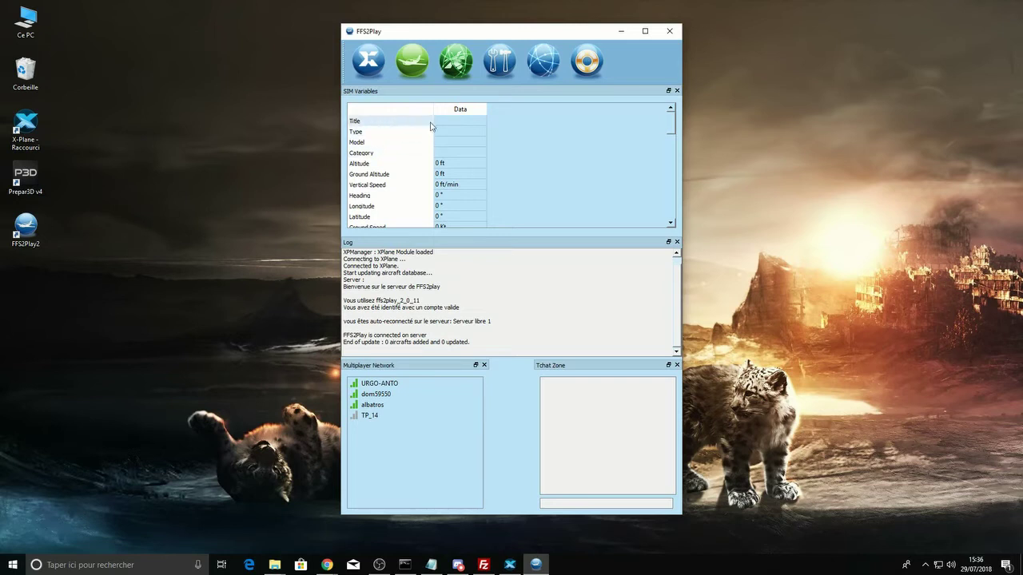
pyautogui.click(453, 68)
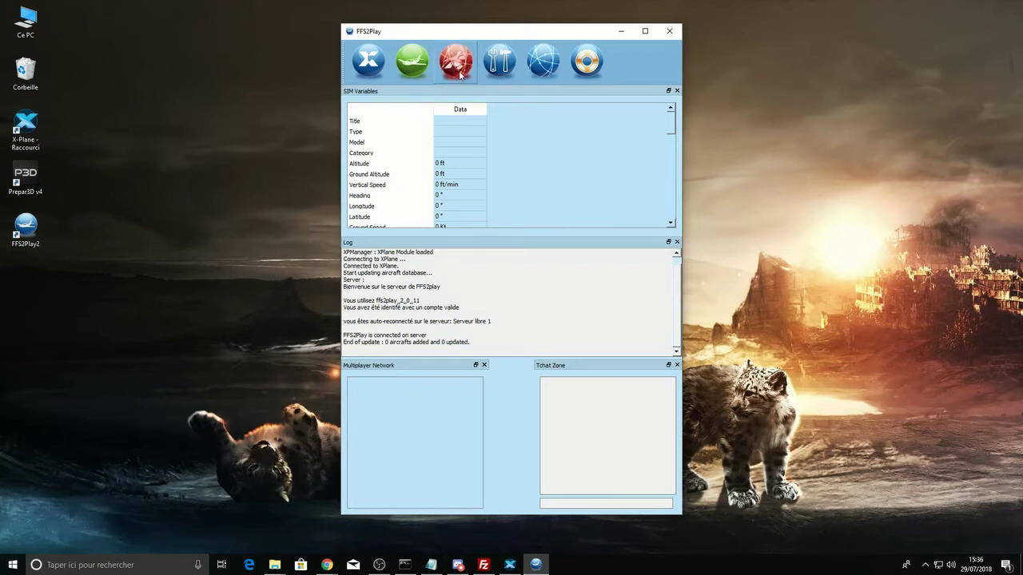
# Add a new user profile and name it 'Profil sans compte valide'
pyautogui.click(505, 74)
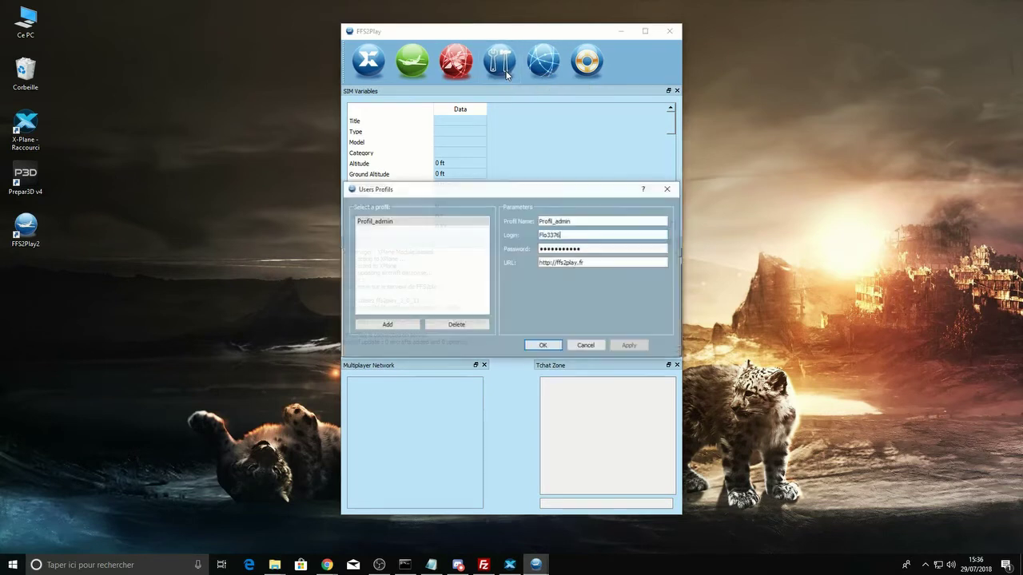
pyautogui.click(406, 325)
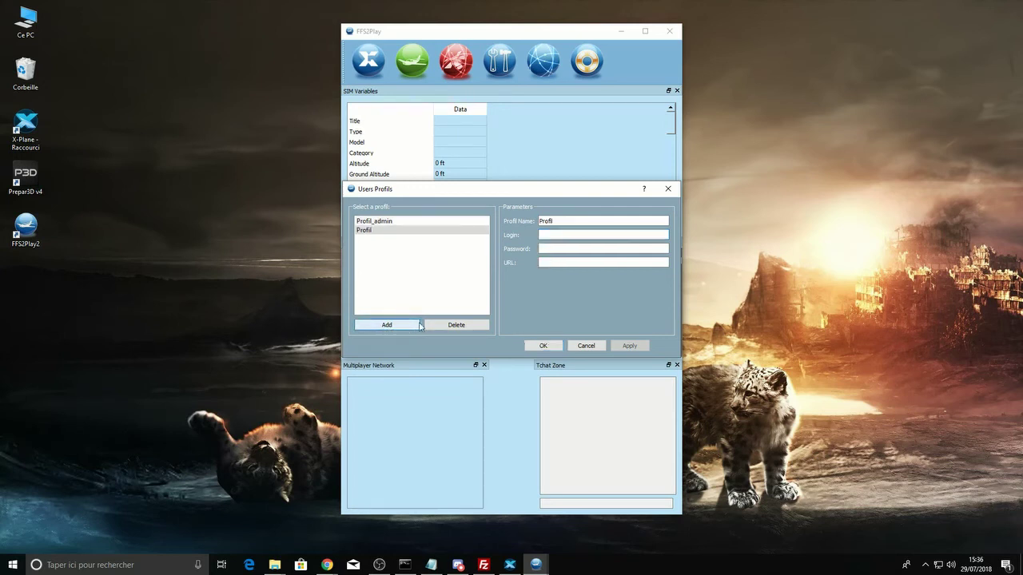
pyautogui.doubleClick(545, 221)
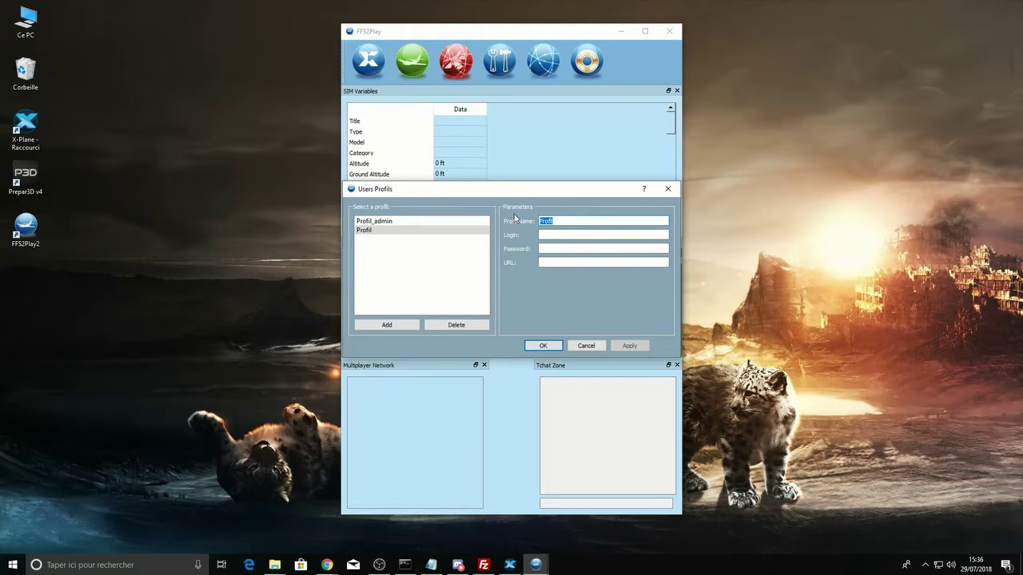
pyautogui.write('Po')
pyautogui.press('BackSpace')
pyautogui.press('BackSpace')
pyautogui.press('BackSpace')
pyautogui.write('Profil sans compte valide')
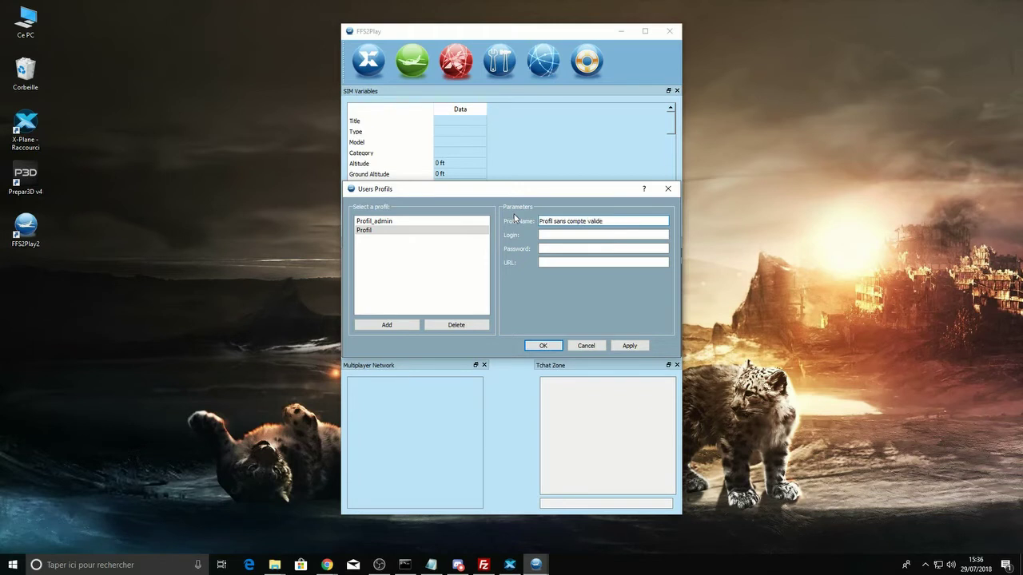
pyautogui.press('Tab')
pyautogui.press('Tab')
# Enter a demo login, a short password and URL ffs2play.fr, then apply and confirm
pyautogui.click(552, 233)
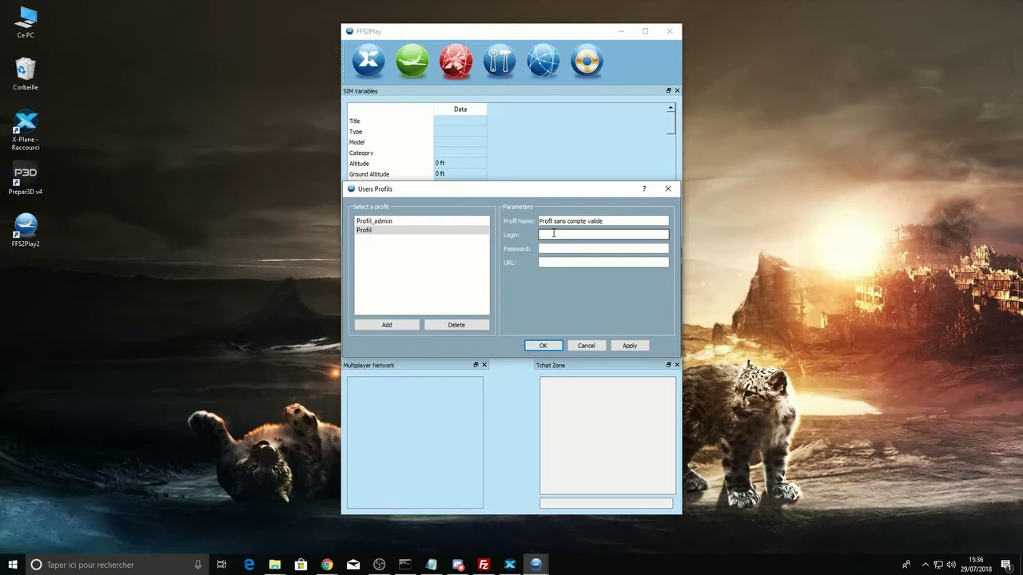
pyautogui.write('Mon Pseudo_de_demo')
pyautogui.click(558, 247)
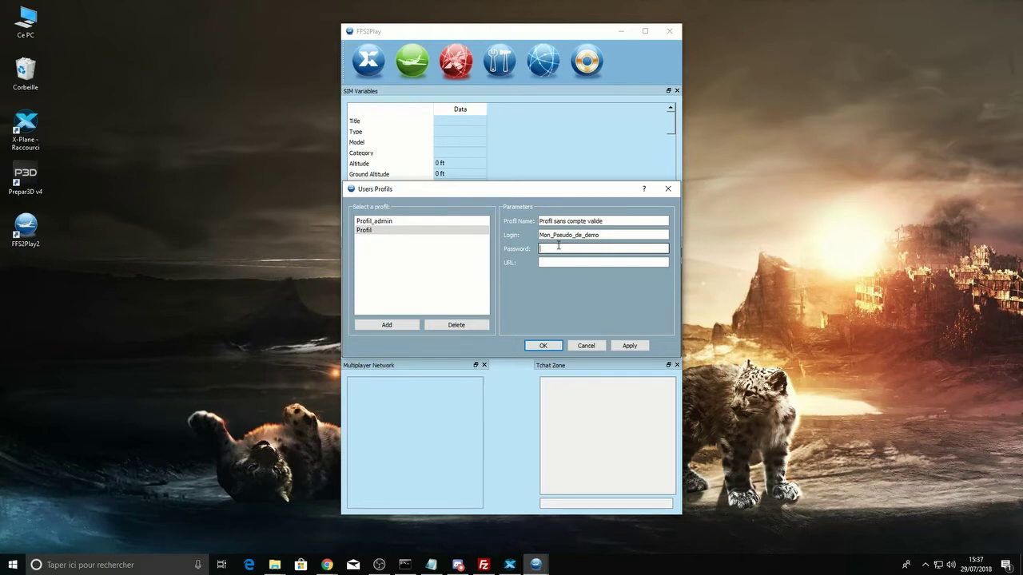
pyautogui.write('***')
pyautogui.write('ffs2play')
pyautogui.write('.fr')
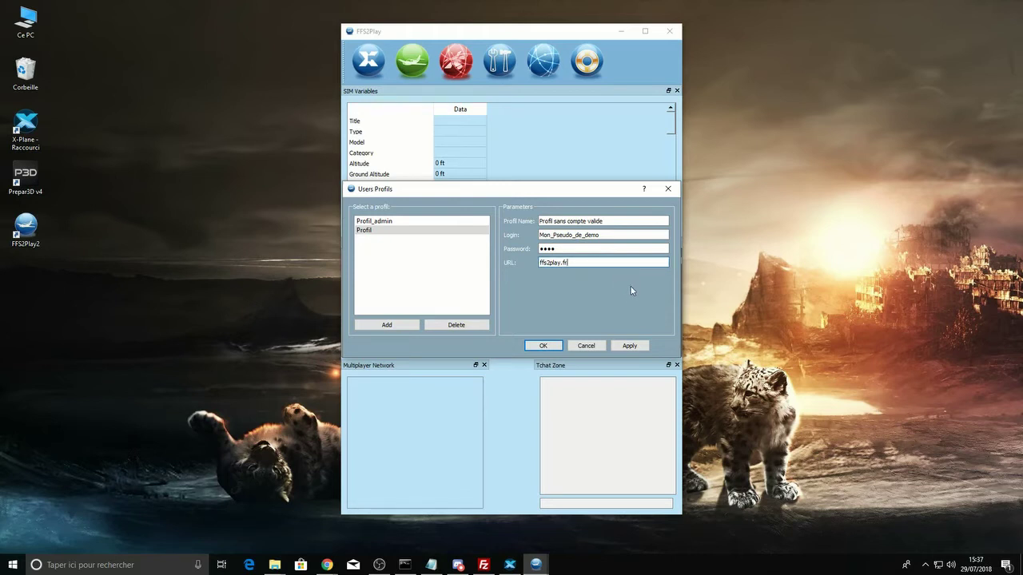
pyautogui.click(629, 346)
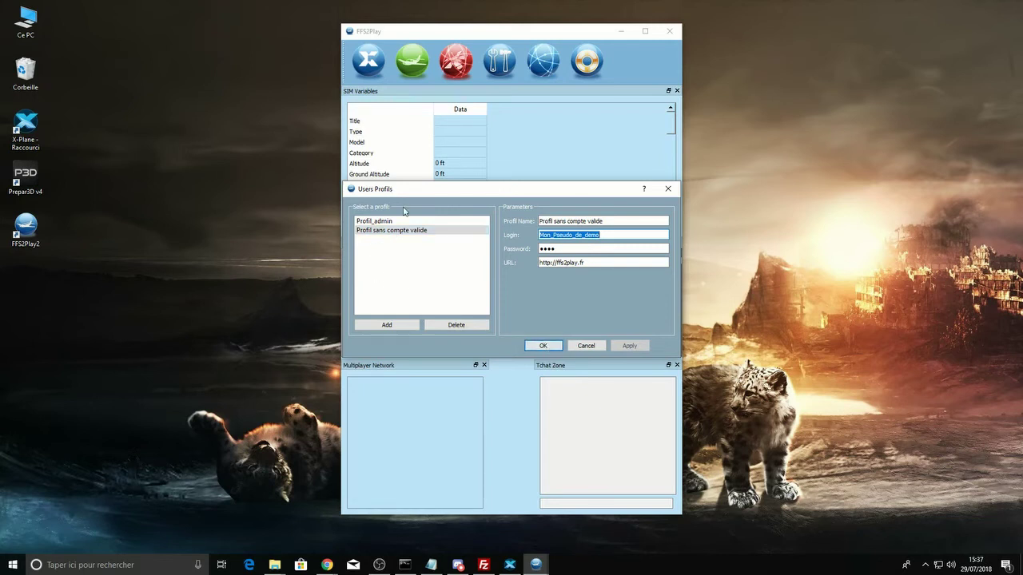
pyautogui.click(546, 345)
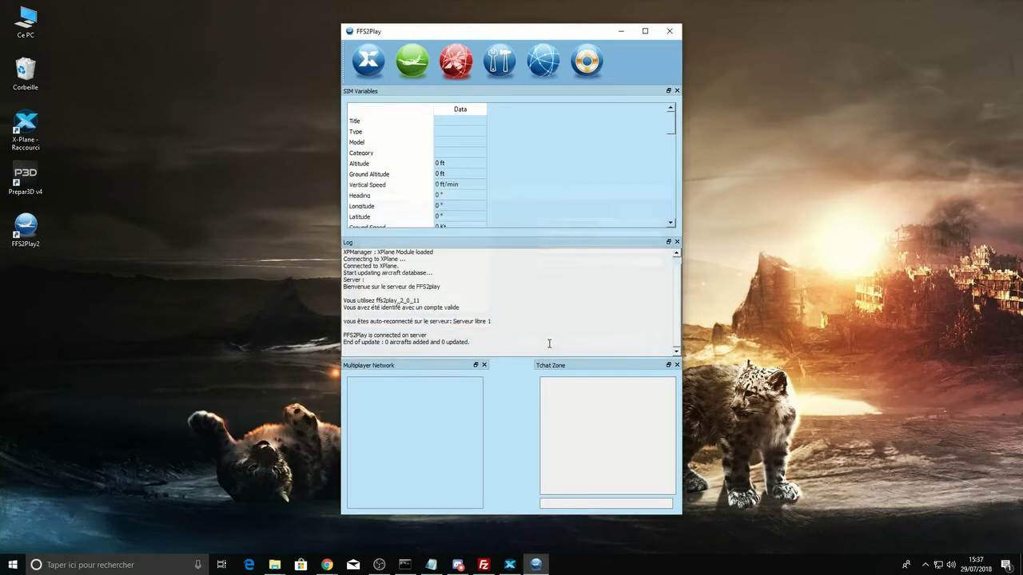
# Connect to the FFS2Play server as a visitor, check the three listed players, then disconnect
pyautogui.click(457, 60)
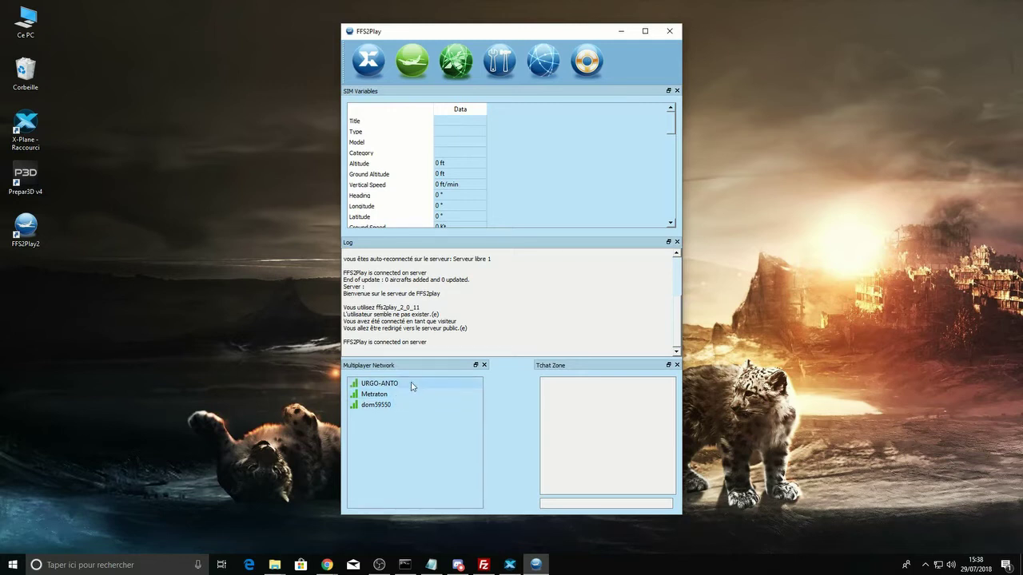
pyautogui.click(455, 62)
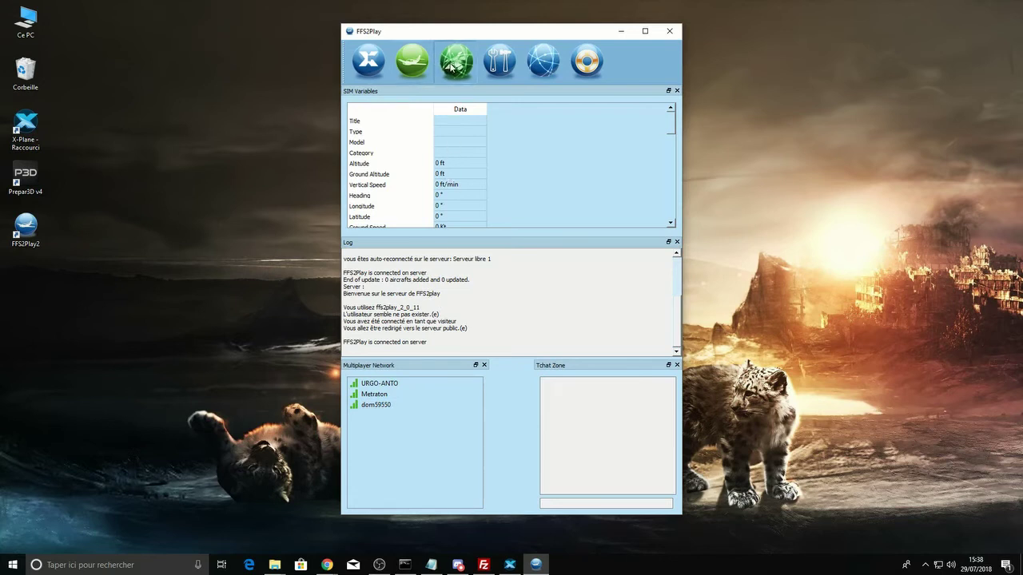
# Create profile 'Profil avec un compte valide' with the account login, password and ffs2play.fr URL, then apply
pyautogui.click(500, 61)
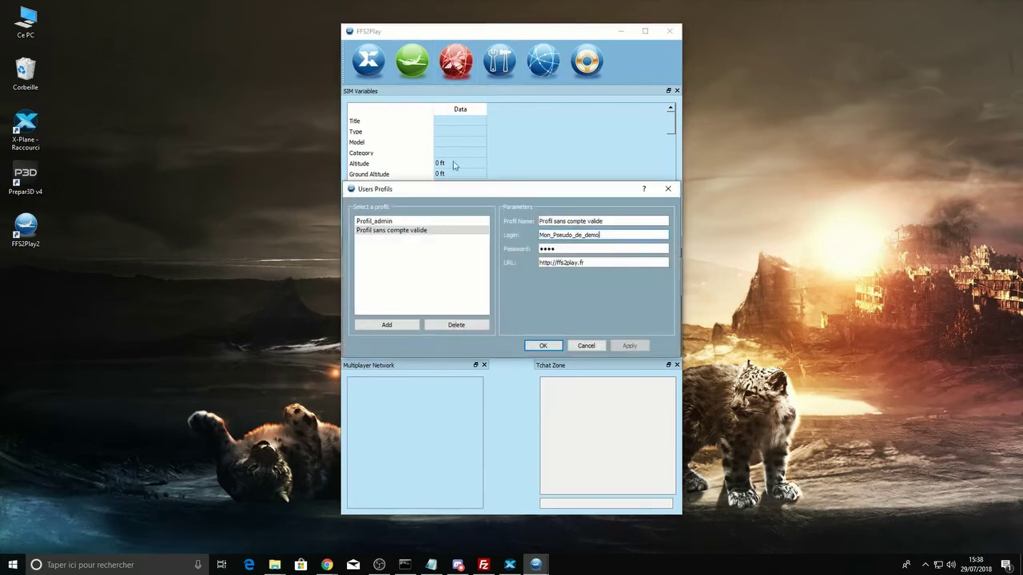
pyautogui.click(386, 325)
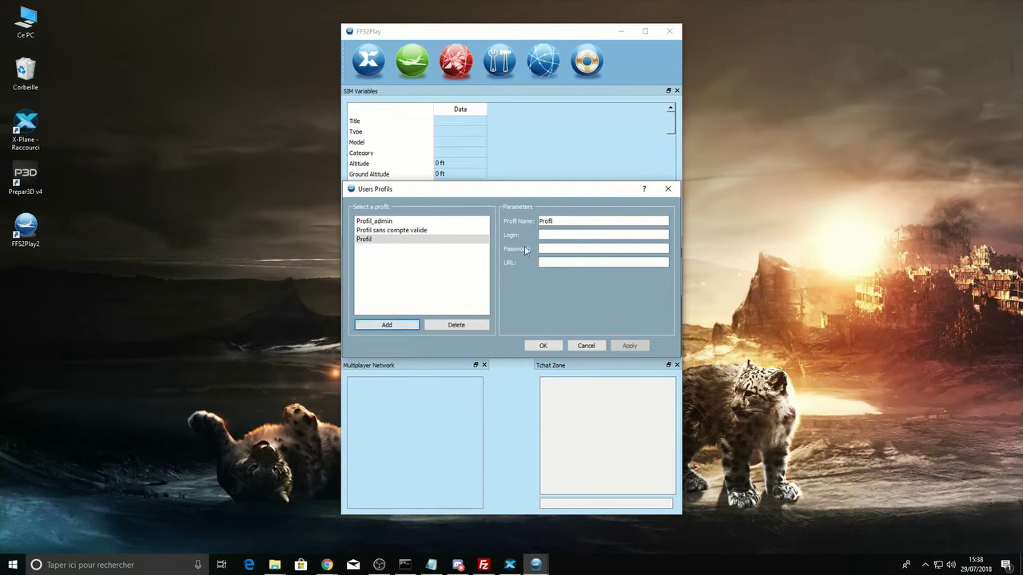
pyautogui.moveTo(559, 221); pyautogui.dragTo(512, 212)
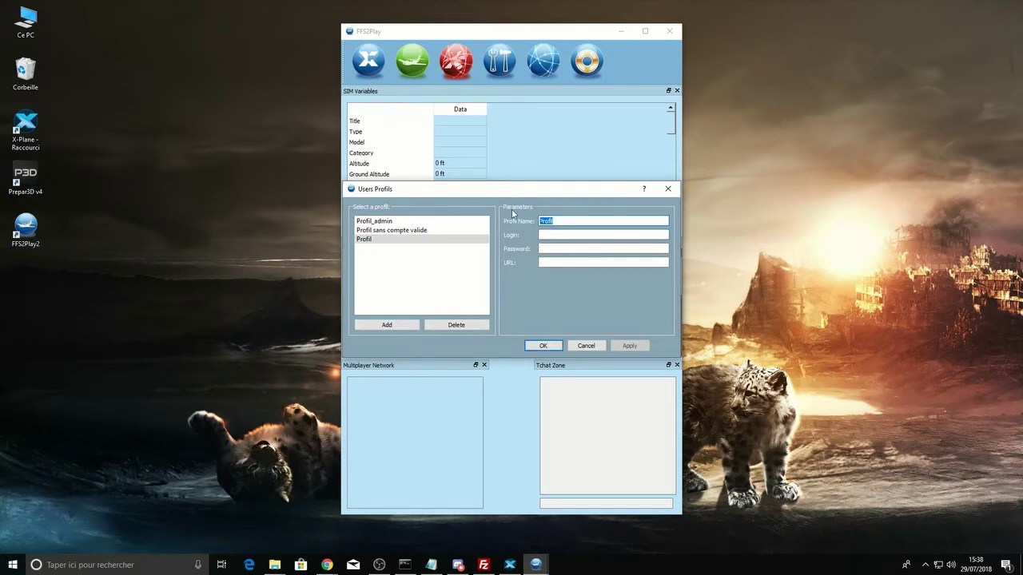
pyautogui.write('Profil avec un compte ')
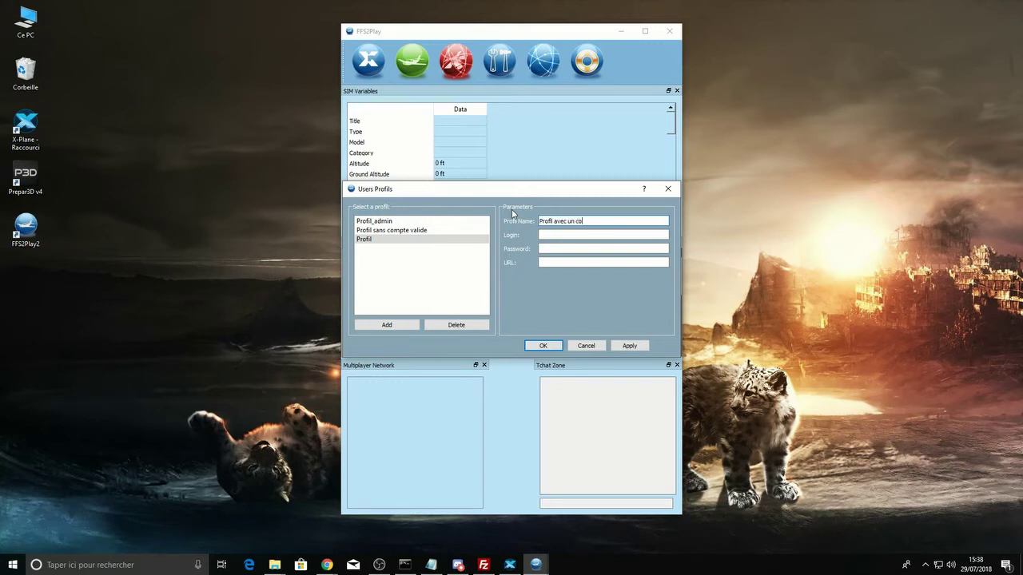
pyautogui.write('valide')
pyautogui.press('Tab')
pyautogui.press('Tab')
pyautogui.click(565, 235)
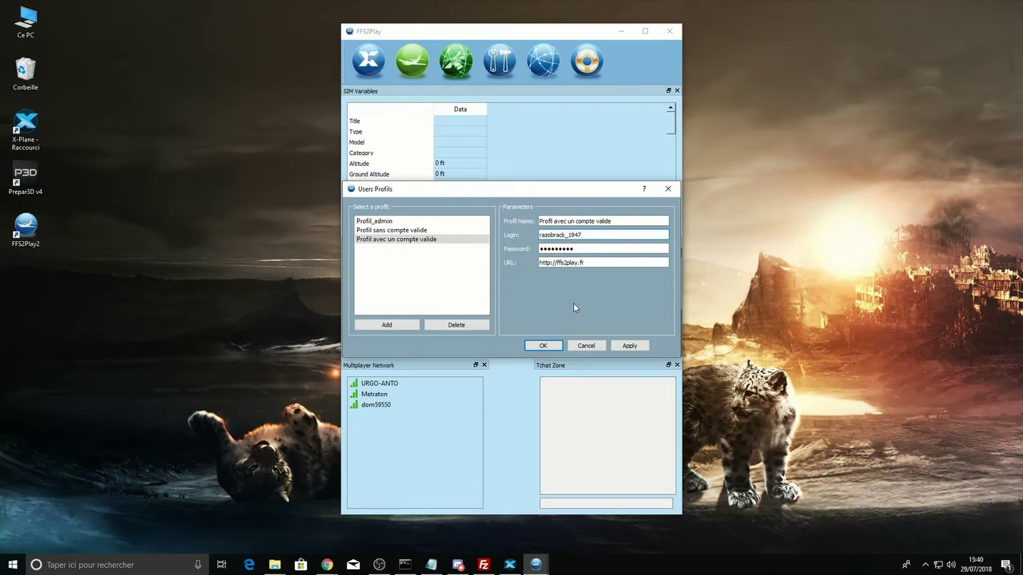
pyautogui.click(628, 350)
# Confirm the Users Profils dialog so FFS2Play reconnects under the valid account
pyautogui.click(554, 351)
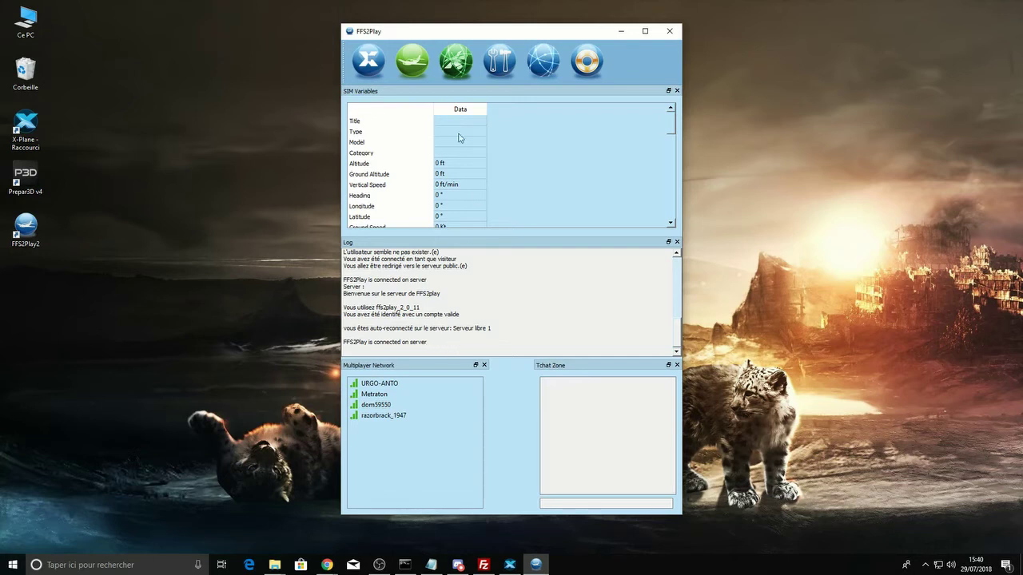
# Disconnect, make 'Profil sans compte valide' the active profile, and reconnect to the server
pyautogui.click(454, 67)
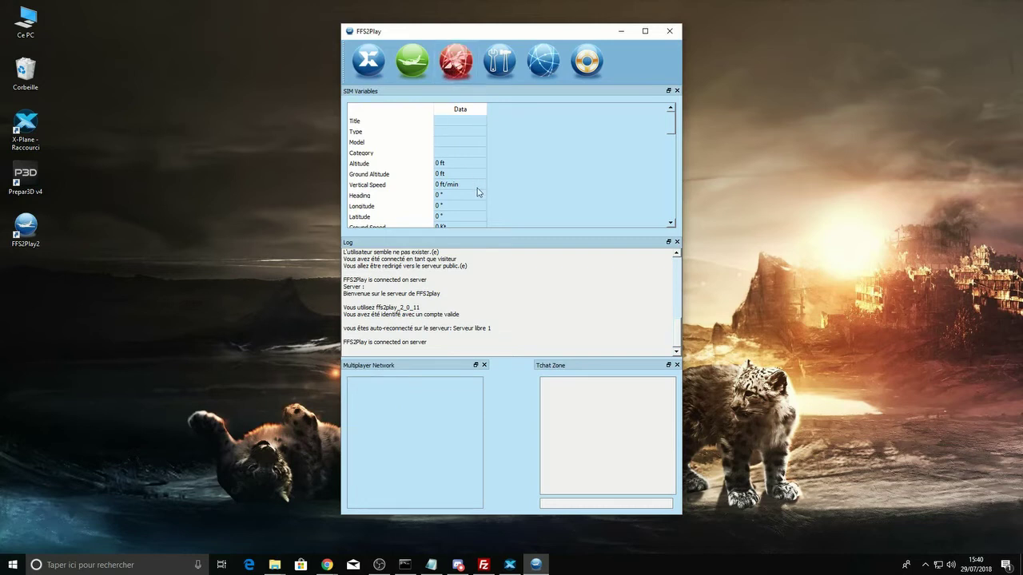
pyautogui.click(499, 61)
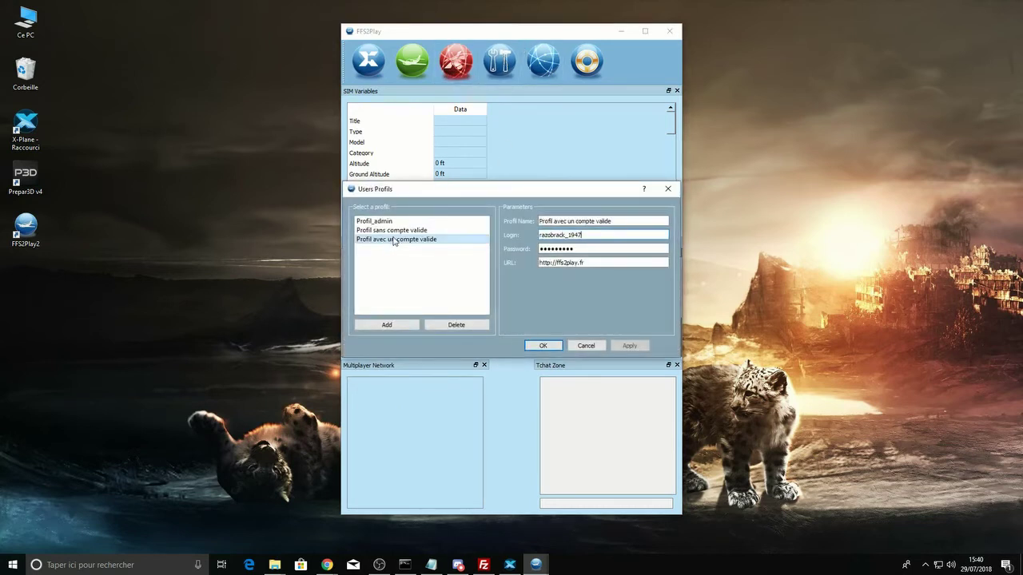
pyautogui.click(396, 231)
pyautogui.click(543, 345)
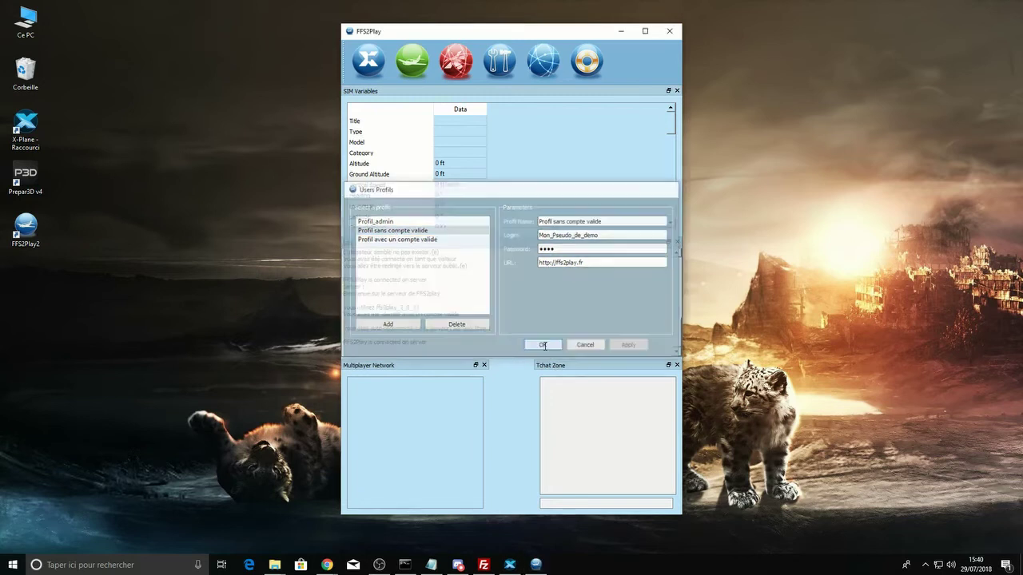
pyautogui.click(458, 63)
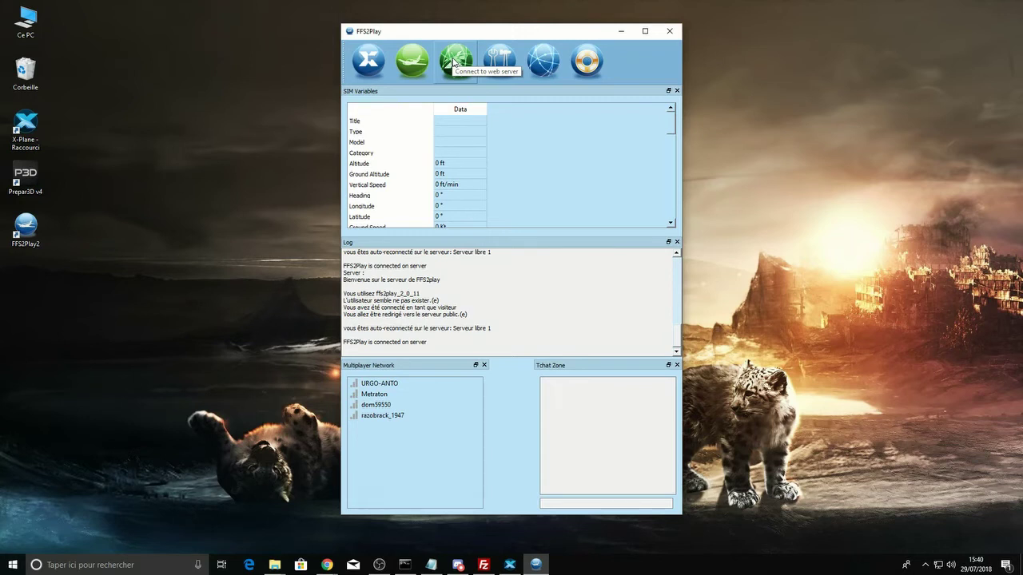
# Disconnect FFS2Play from the server
pyautogui.click(454, 62)
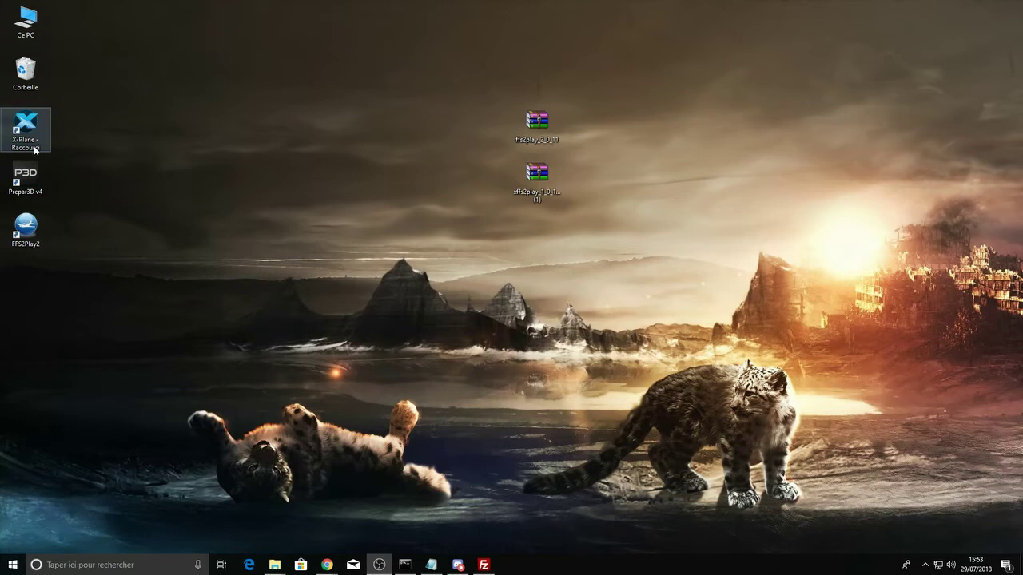
# Launch X-Plane 11 from its desktop shortcut and move the loading window to the centre
pyautogui.click(35, 149)
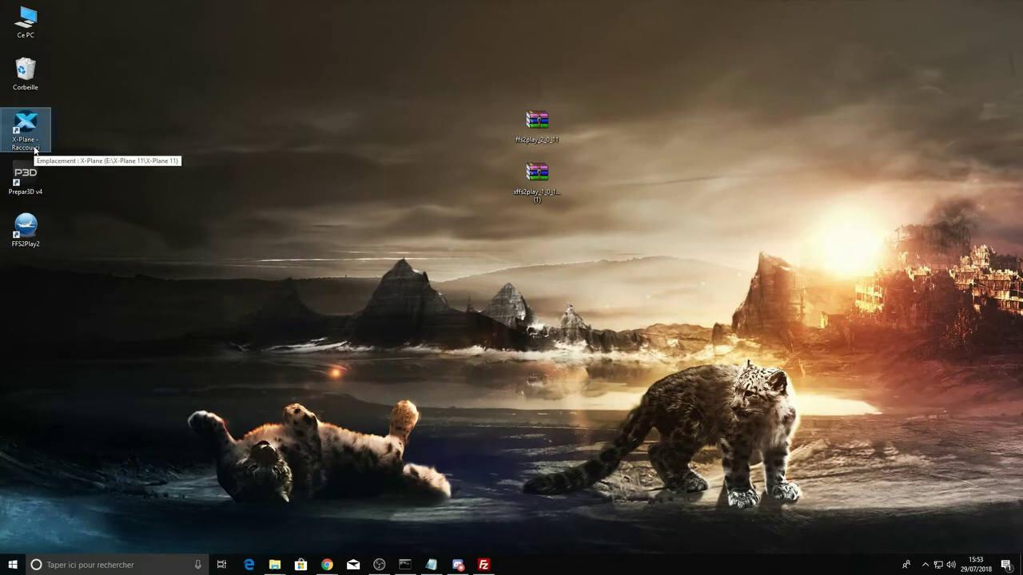
pyautogui.doubleClick(30, 137)
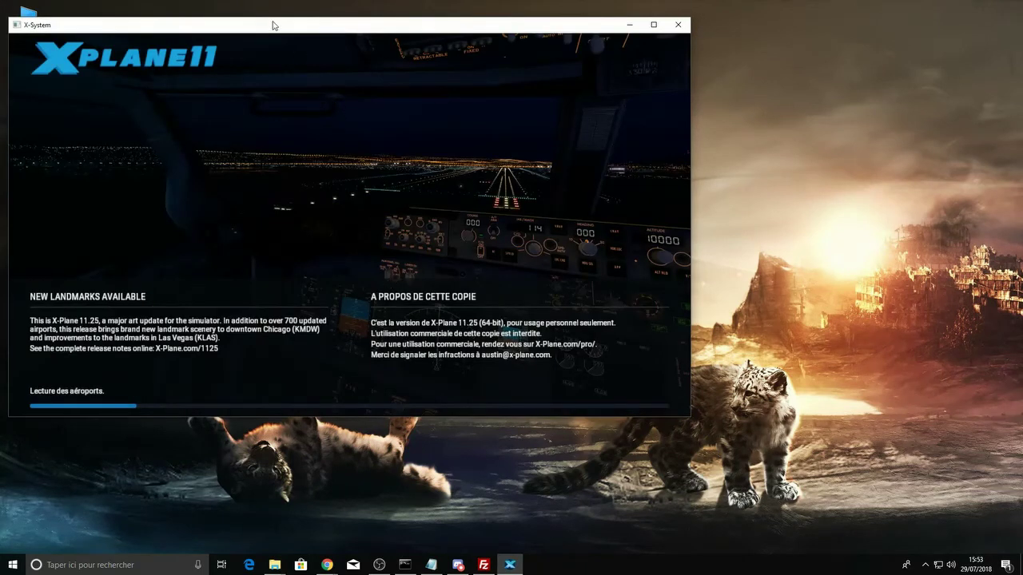
pyautogui.moveTo(261, 27); pyautogui.dragTo(391, 53)
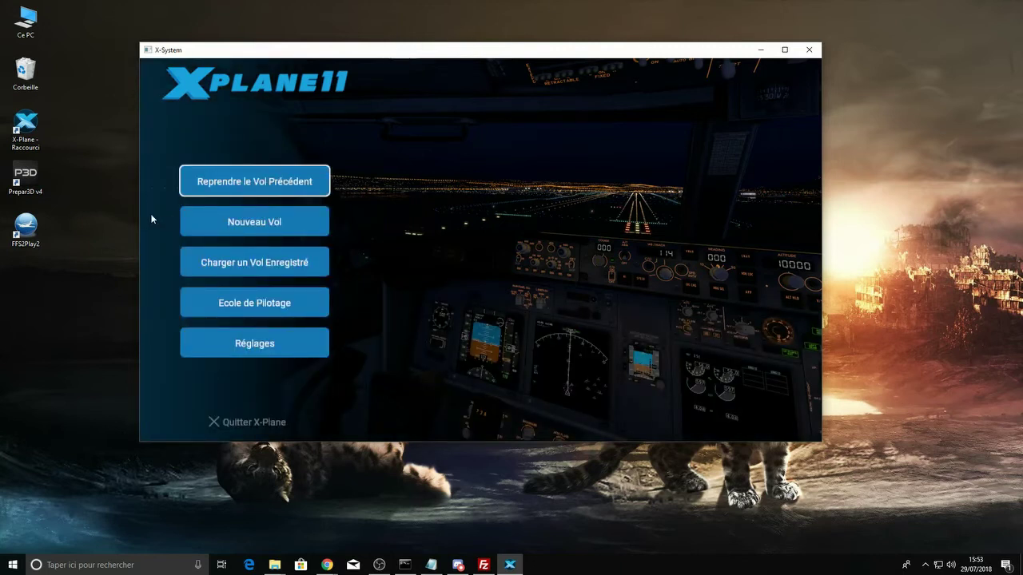
# Restart FFS2Play and make 'Profil avec un compte valide' the active profile
pyautogui.doubleClick(33, 239)
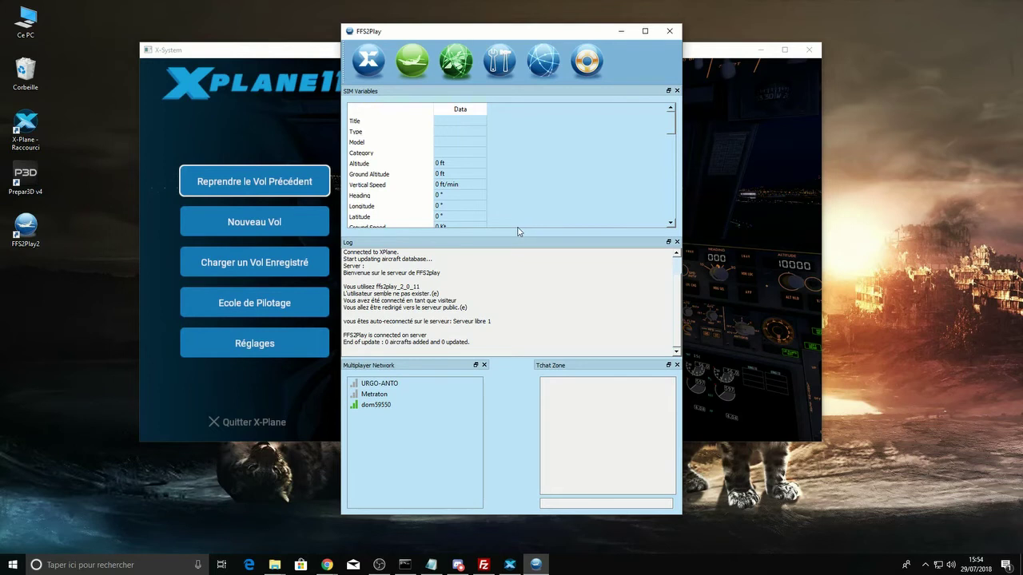
pyautogui.click(670, 32)
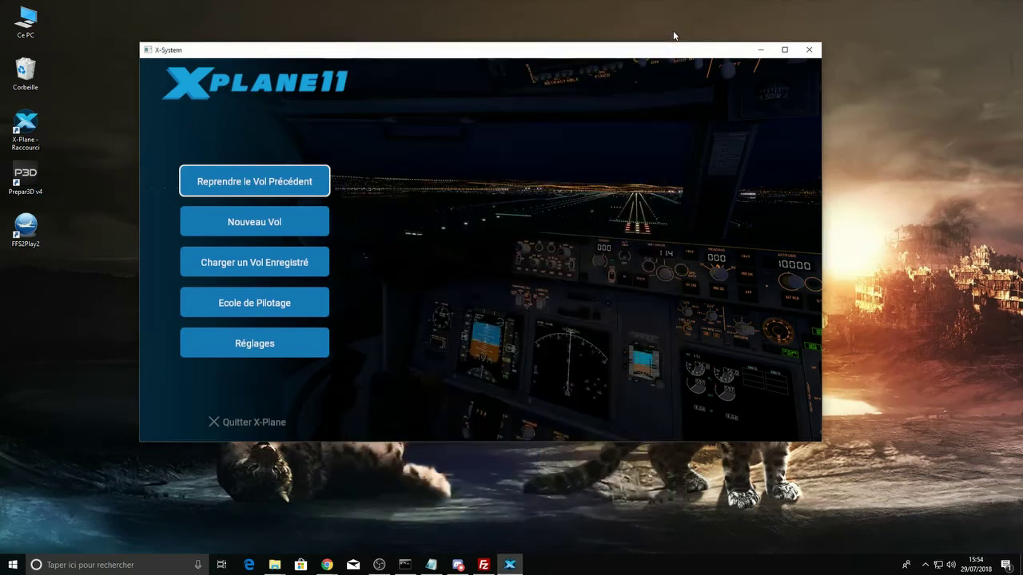
pyautogui.doubleClick(39, 231)
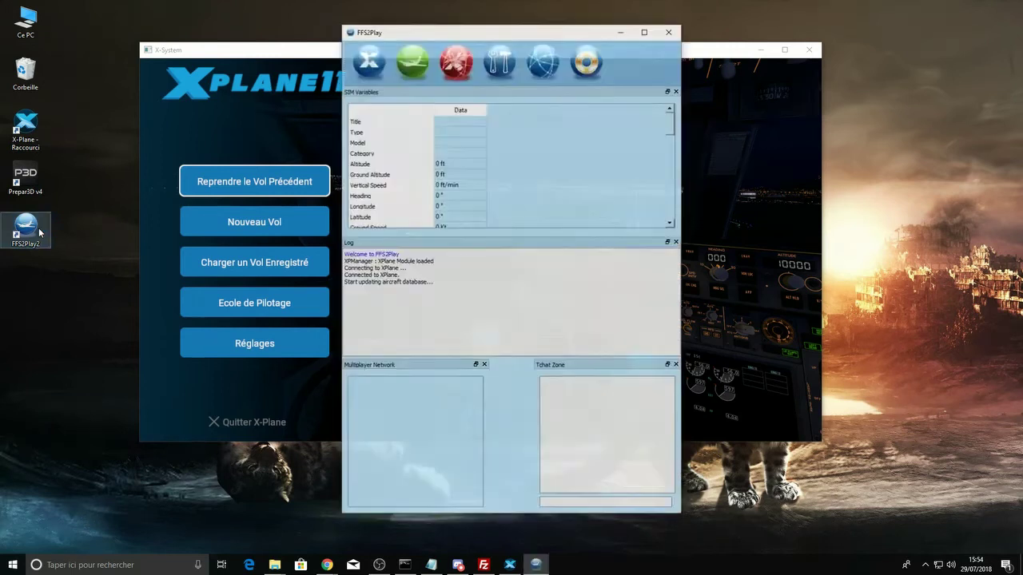
pyautogui.click(499, 64)
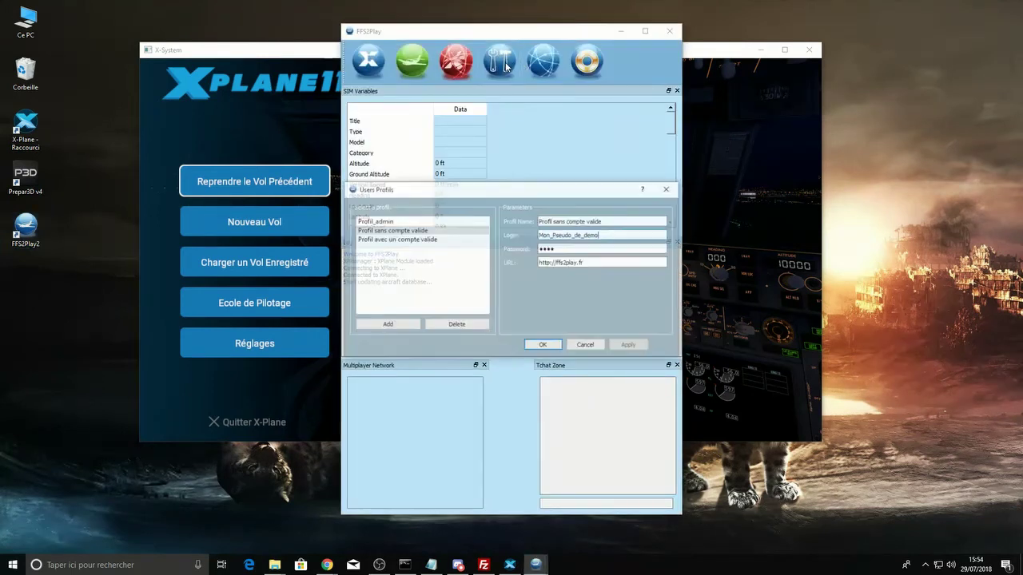
pyautogui.click(392, 239)
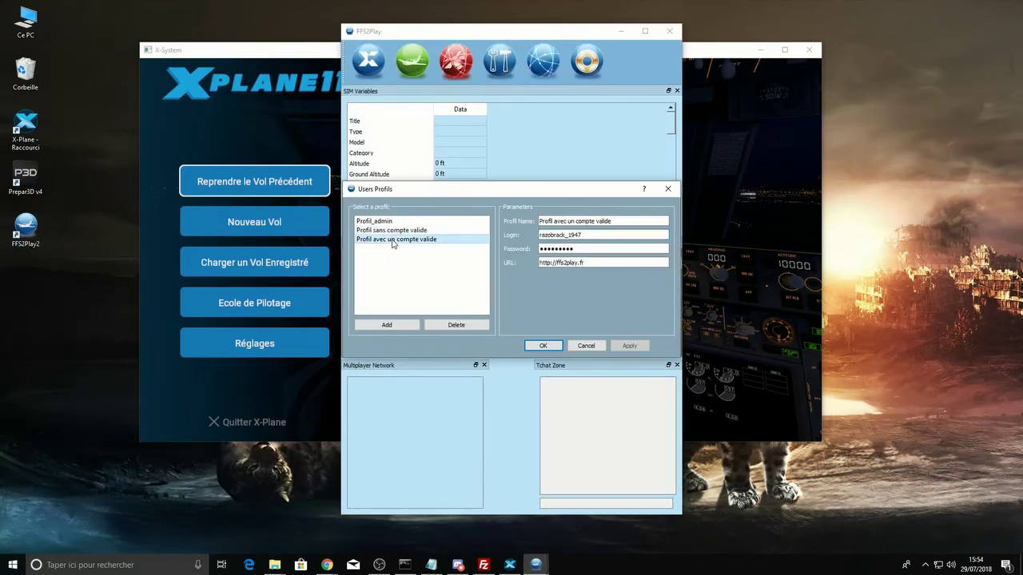
pyautogui.click(541, 344)
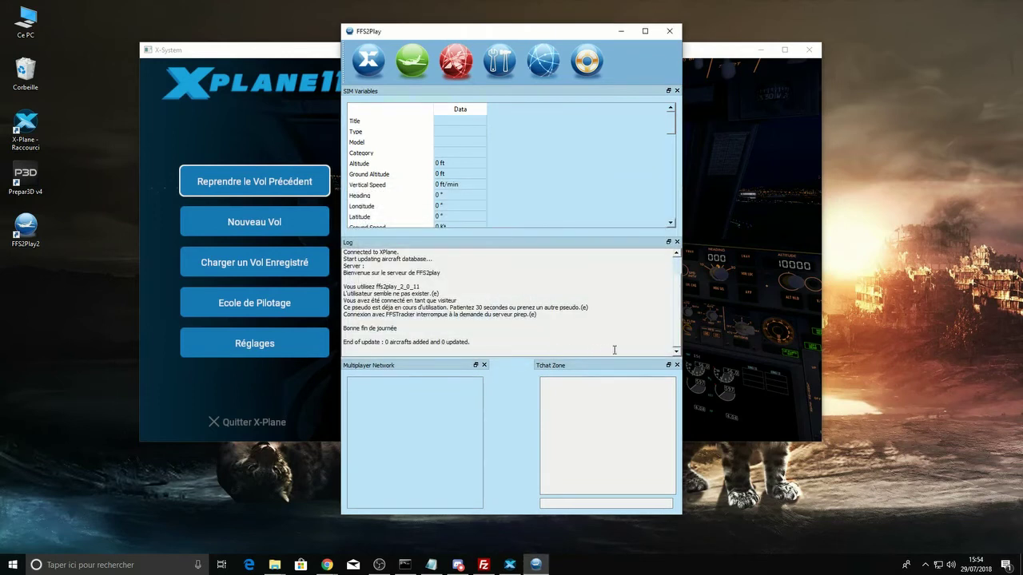
# Select Profil_admin in the user profiles, confirm, and close FFS2Play
pyautogui.click(493, 58)
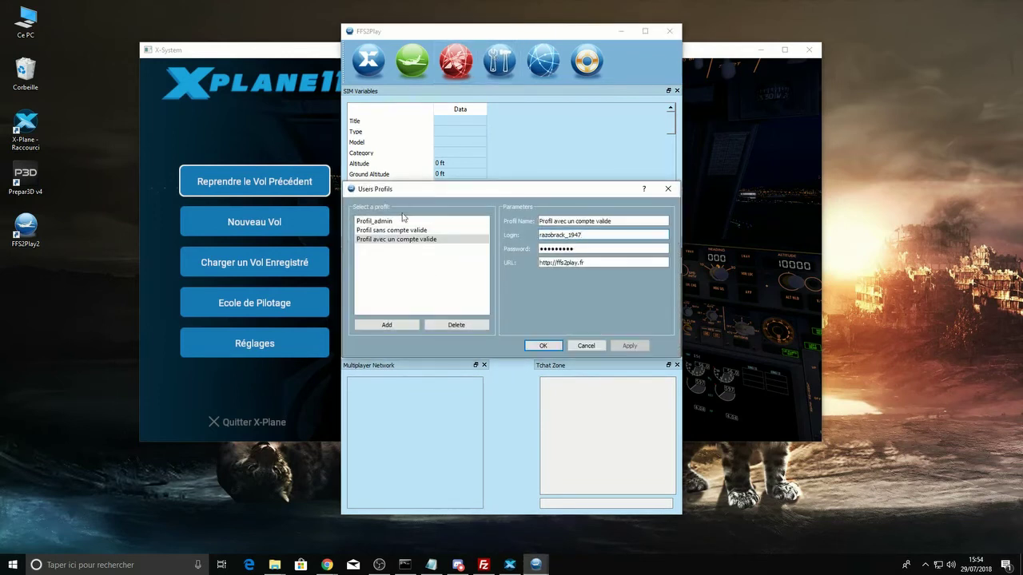
pyautogui.click(403, 221)
pyautogui.click(535, 345)
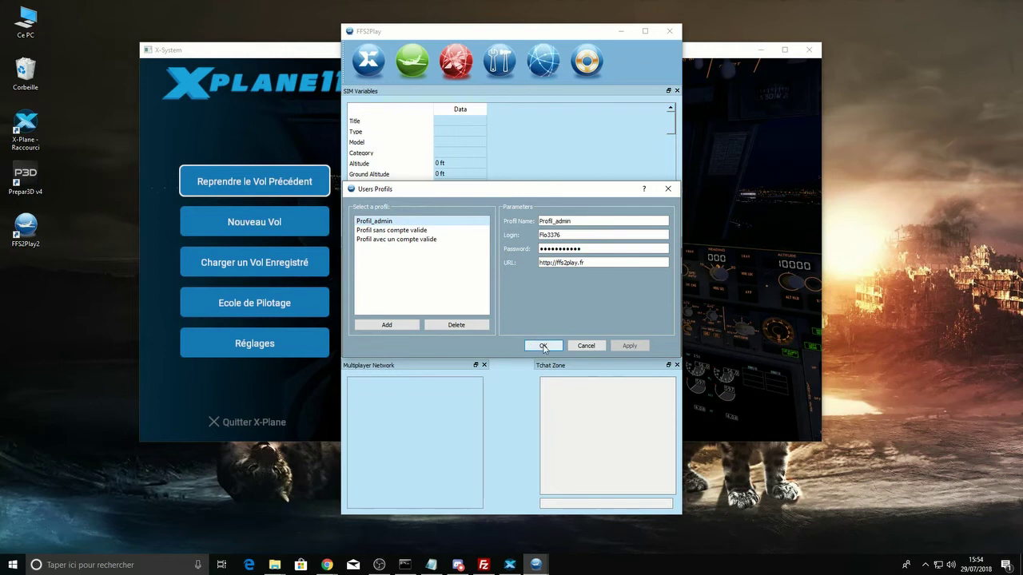
pyautogui.click(669, 31)
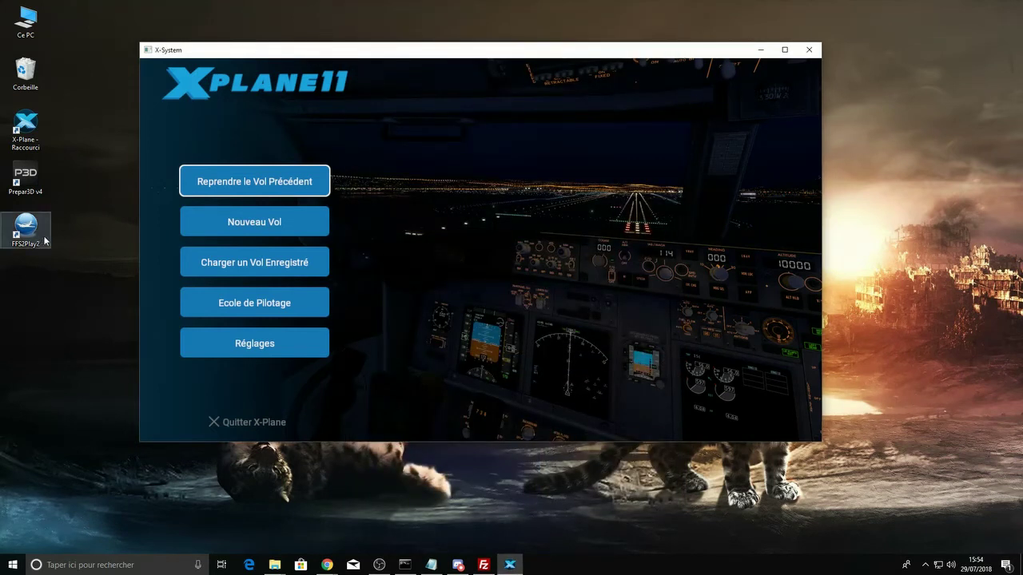
# Relaunch FFS2Play from the FFS2Play2 shortcut so it reconnects to Serveur libre 1 with four players
pyautogui.doubleClick(45, 240)
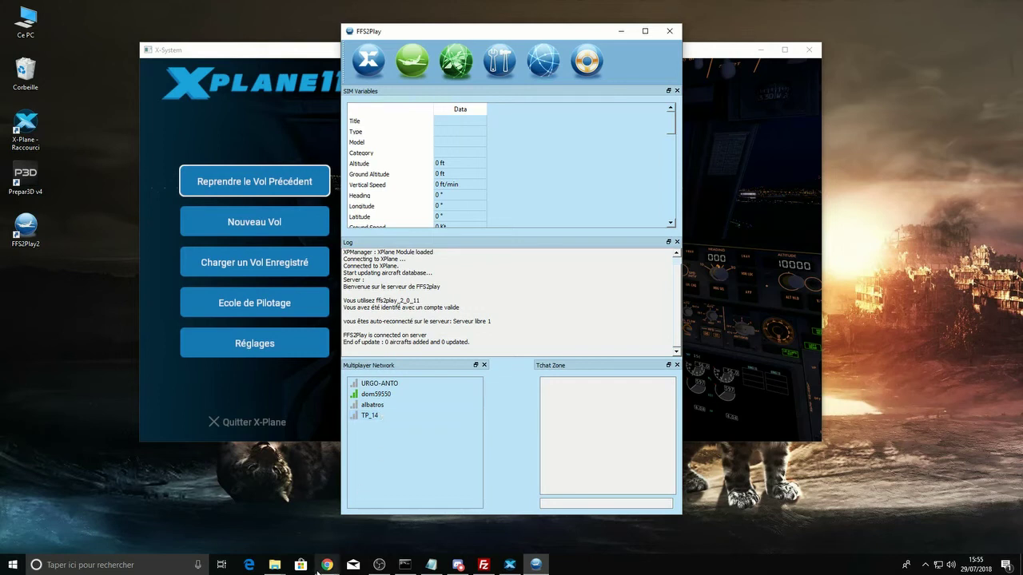
pyautogui.moveTo(328, 571)
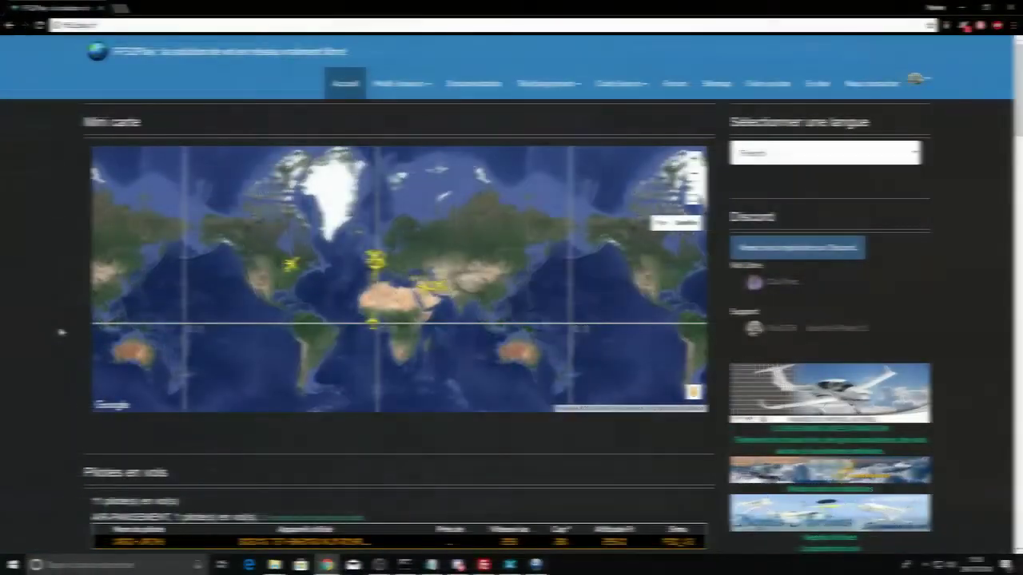
# Scroll the window and place the cursor in the chat field
pyautogui.scroll(-5, 40, 335)
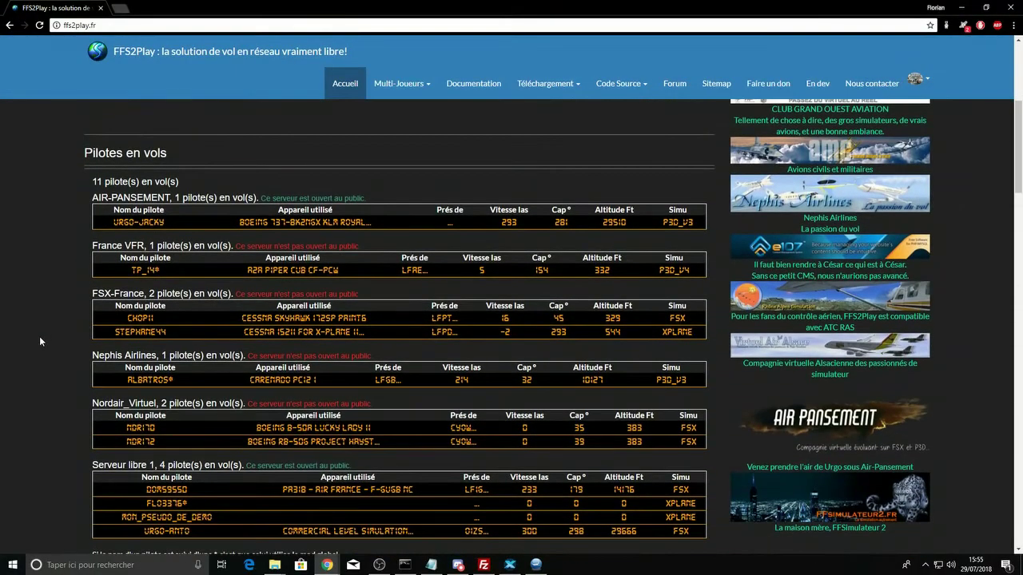
pyautogui.scroll(1, 40, 341)
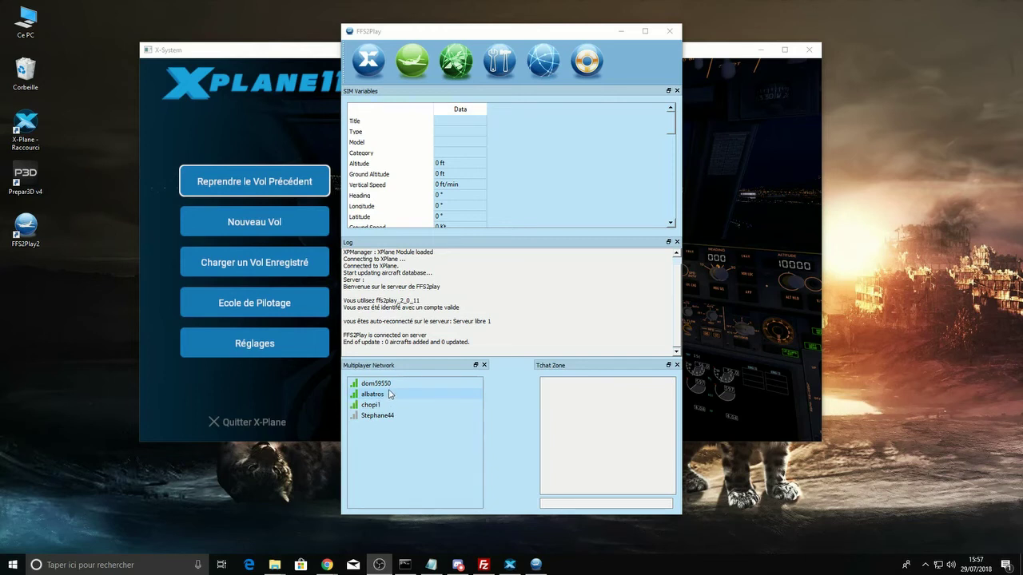
pyautogui.click(565, 502)
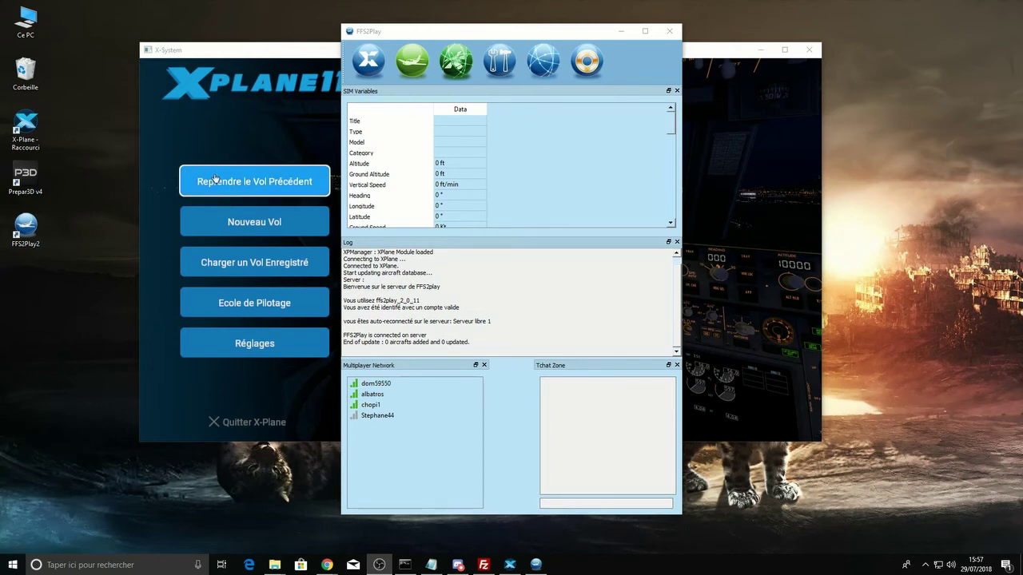
# In Chrome, go to the ffs2play.fr home page and scroll to the Pilotes en vols tables
pyautogui.moveTo(326, 568)
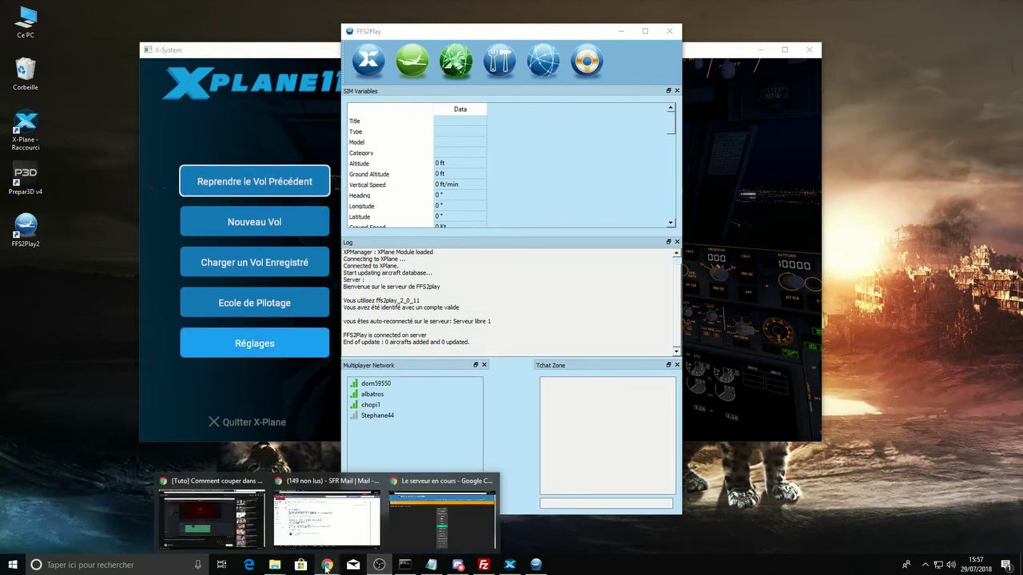
pyautogui.click(442, 518)
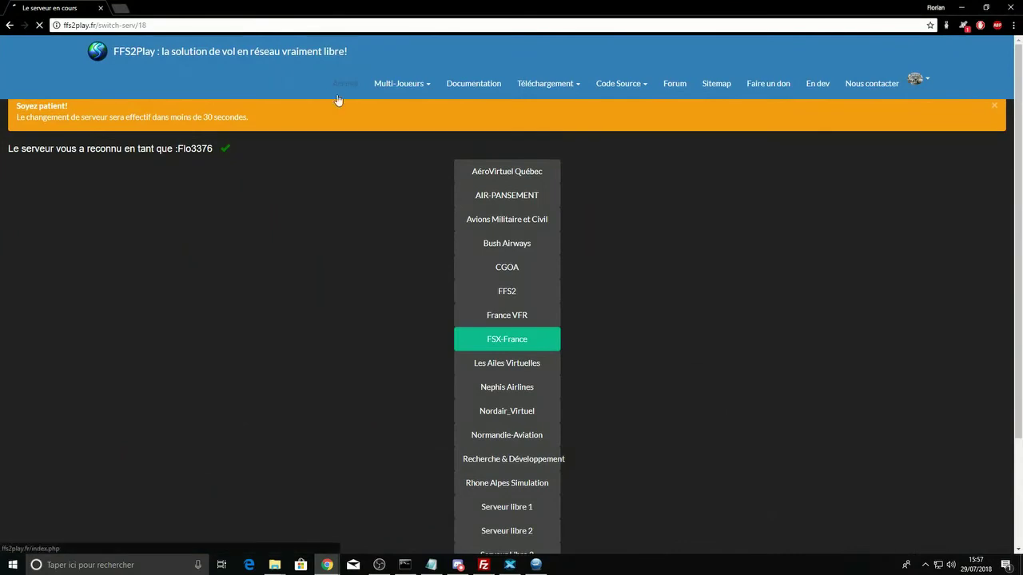
pyautogui.click(337, 84)
pyautogui.scroll(-3, 55, 447)
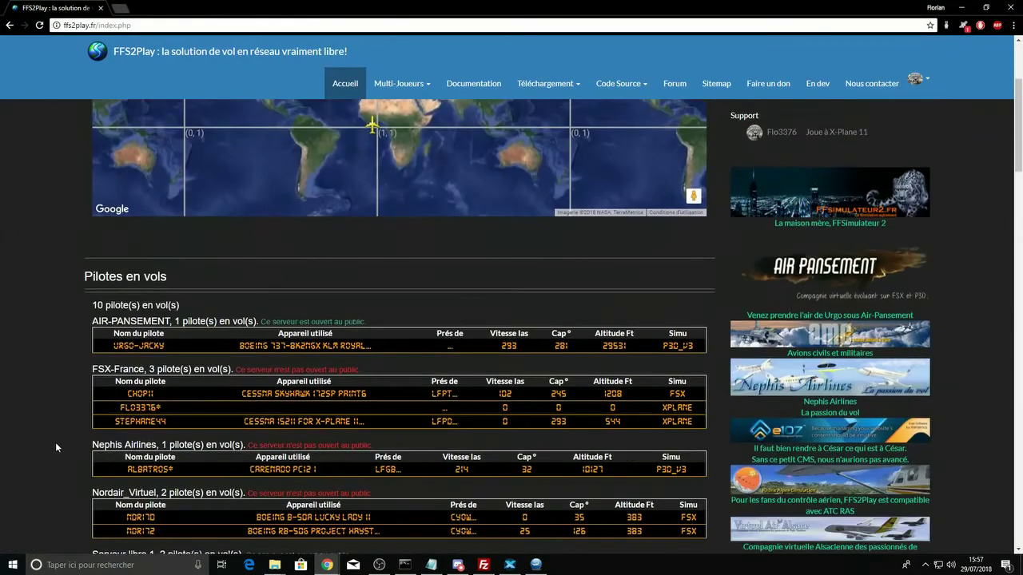
pyautogui.scroll(-2, 55, 441)
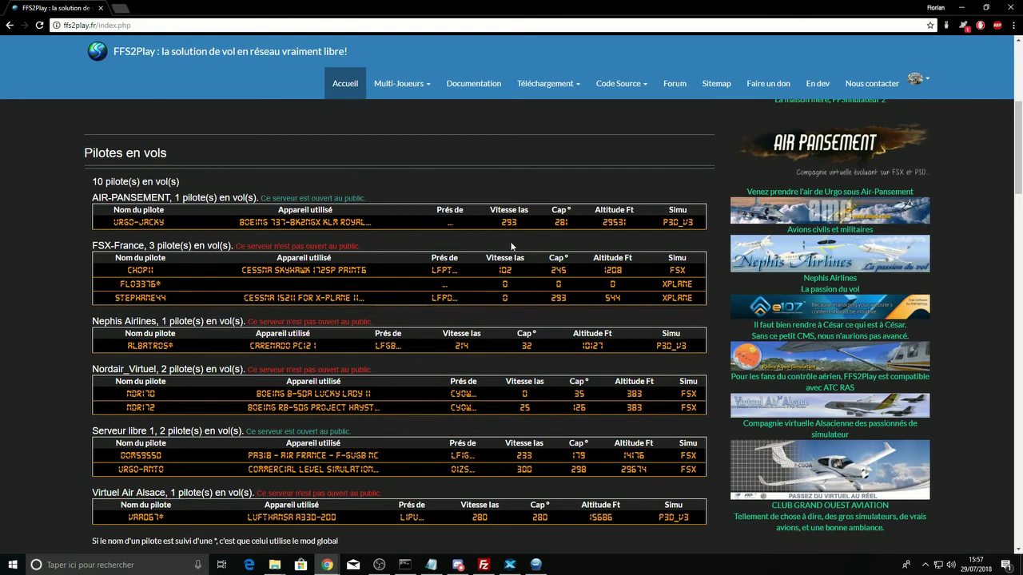
# Start a new X-Plane flight departing from Bernay Saint Martin (LFPD) at Ultralight_03
pyautogui.click(964, 8)
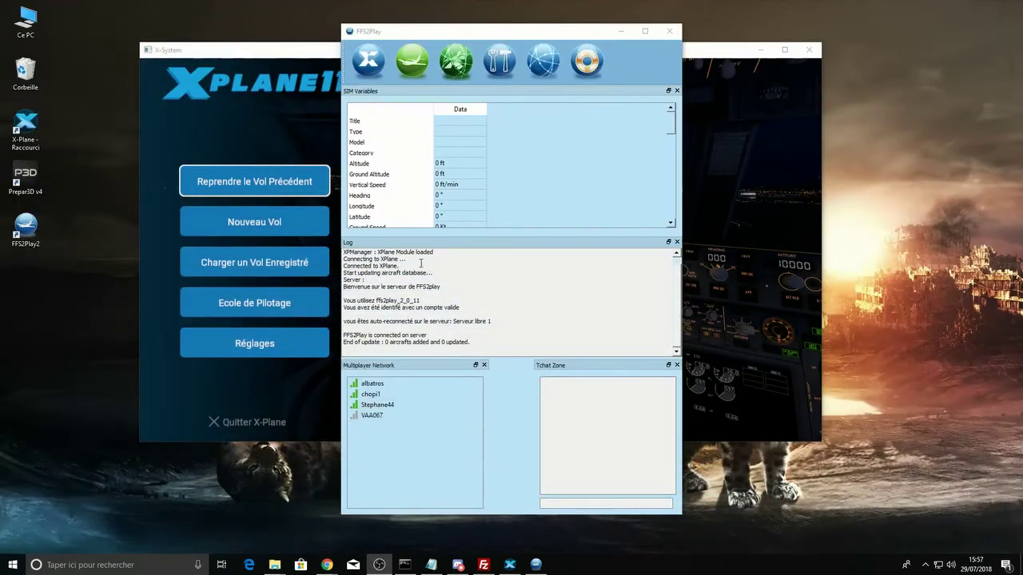
pyautogui.click(266, 398)
pyautogui.click(255, 221)
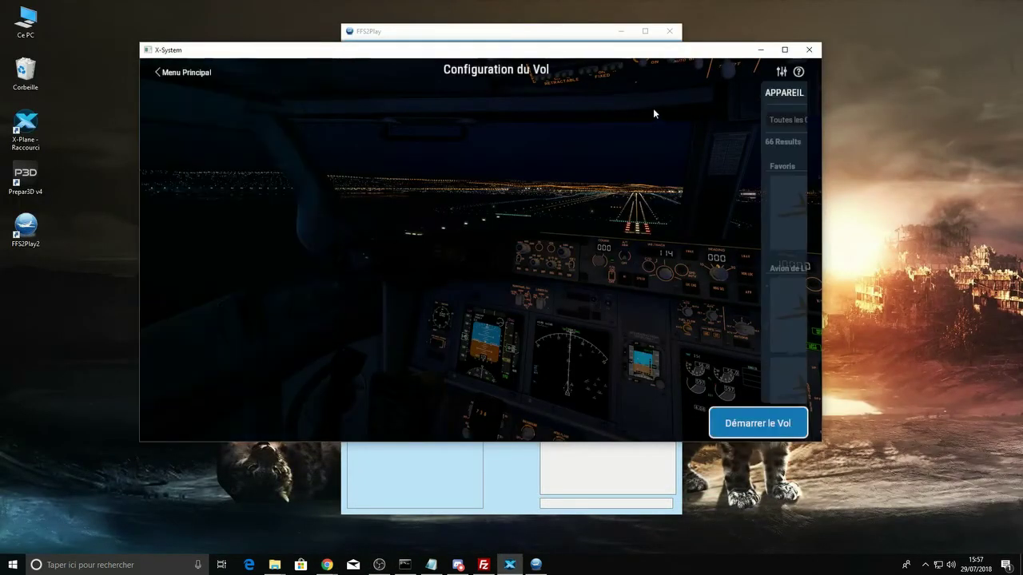
pyautogui.click(658, 115)
pyautogui.write('lfpd')
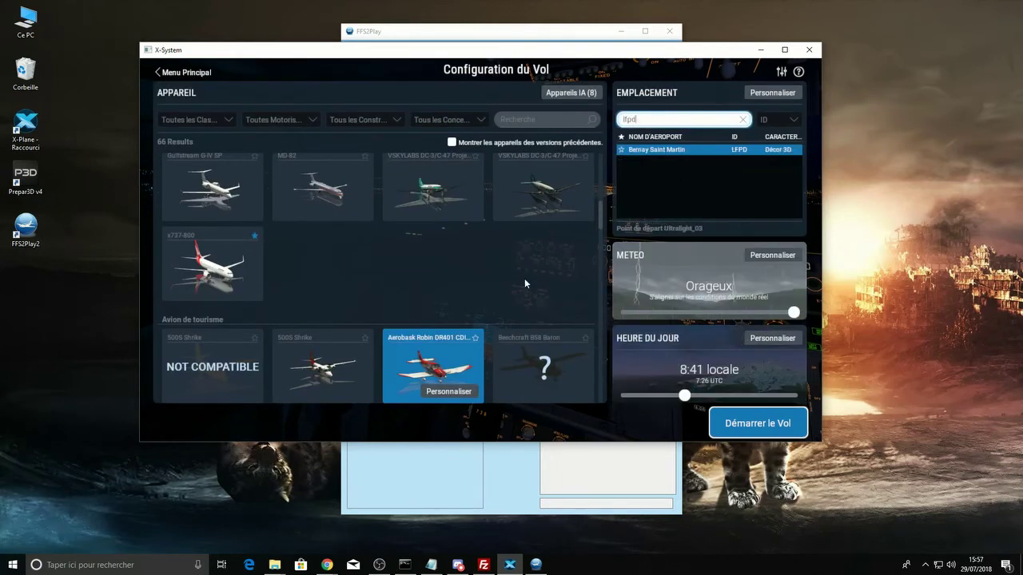
pyautogui.click(771, 94)
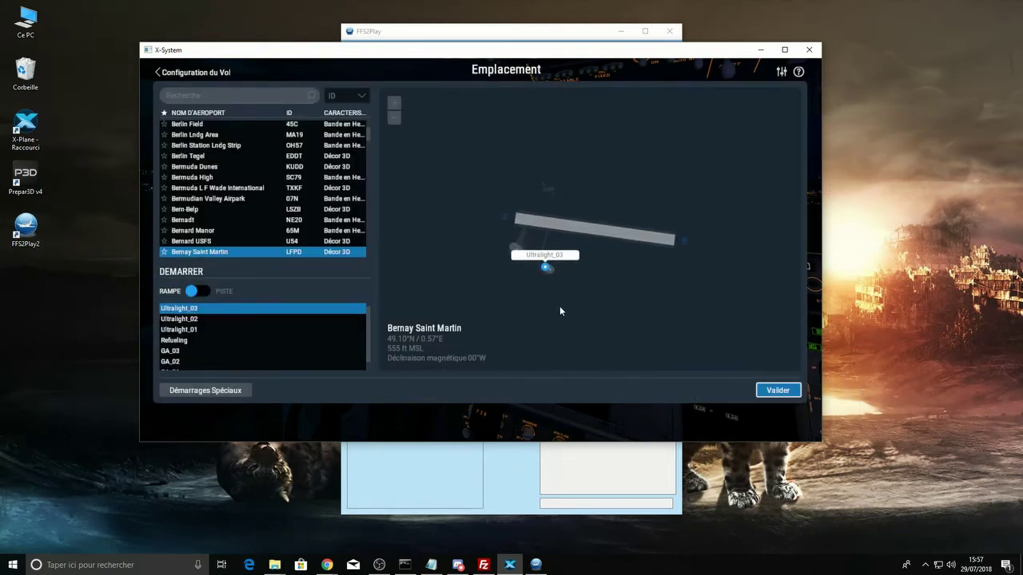
pyautogui.click(765, 391)
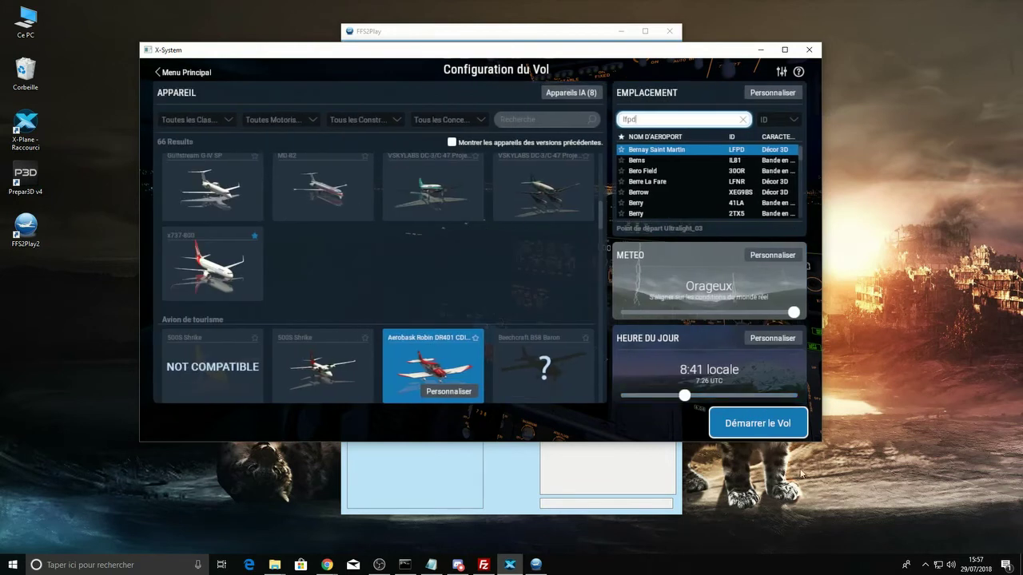
pyautogui.click(723, 428)
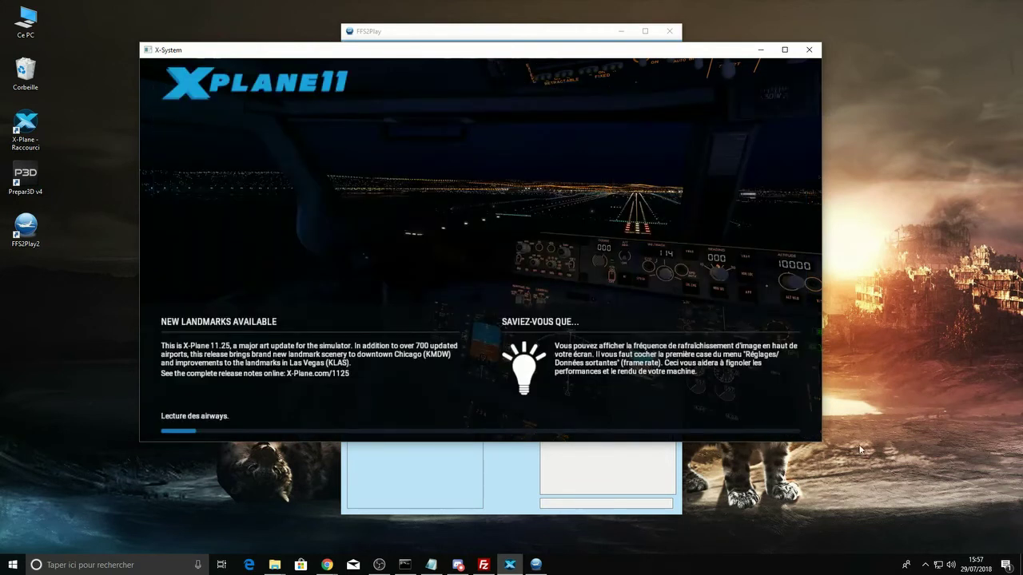
# Send 'Bonjour à tous,' and then 'sourriez vous êtes filmer' in the FFS2Play Tchat Zone
pyautogui.click(524, 34)
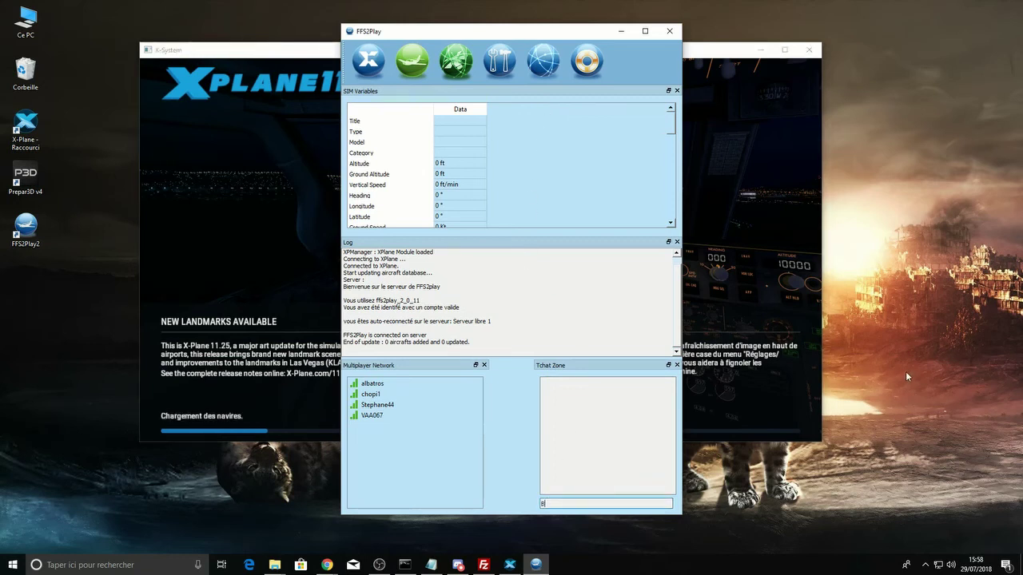
pyautogui.write('Bonjour ')
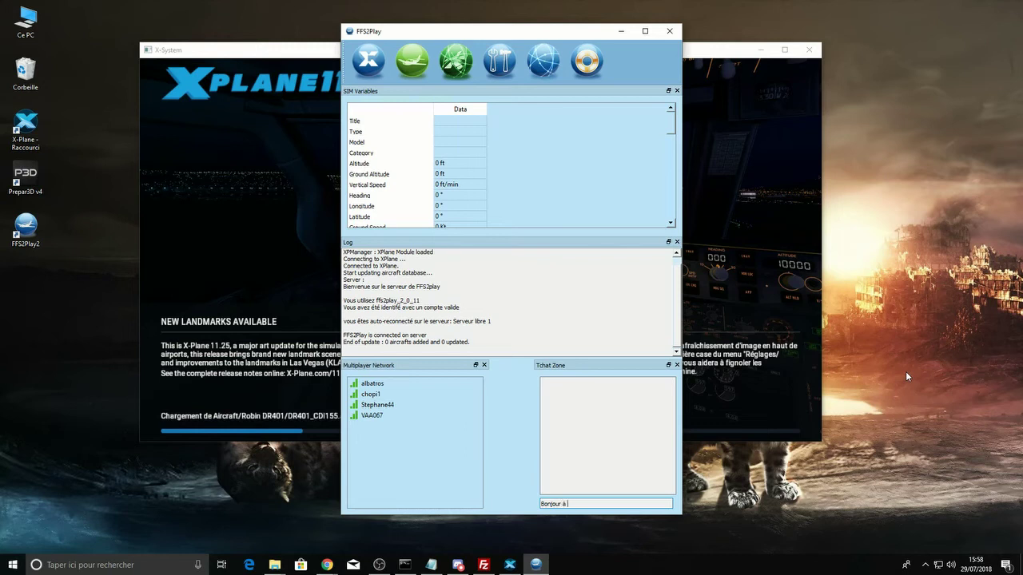
pyautogui.write('à tous,')
pyautogui.press('Return')
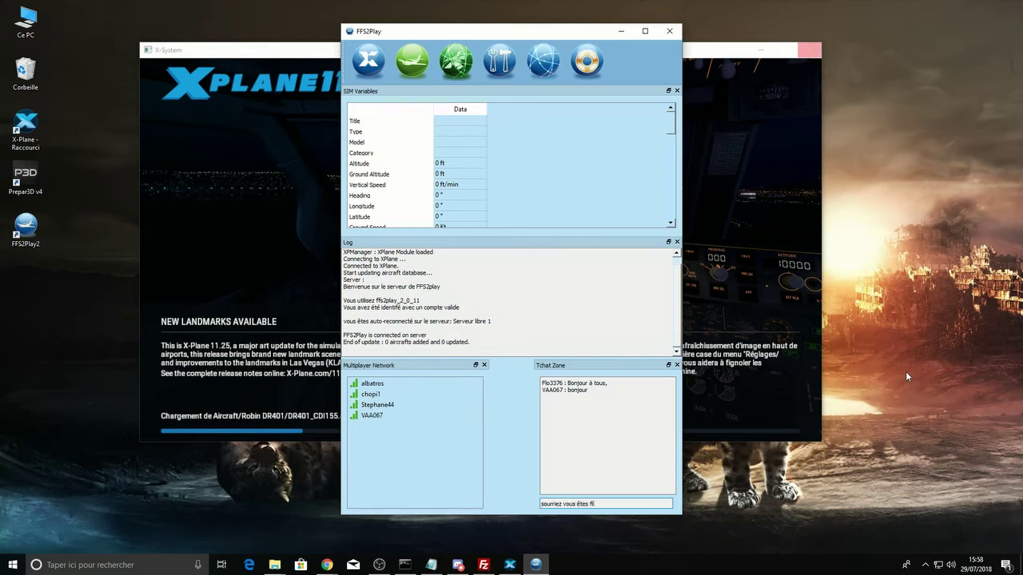
pyautogui.write('sourriez vous êtes filmer')
pyautogui.press('Return')
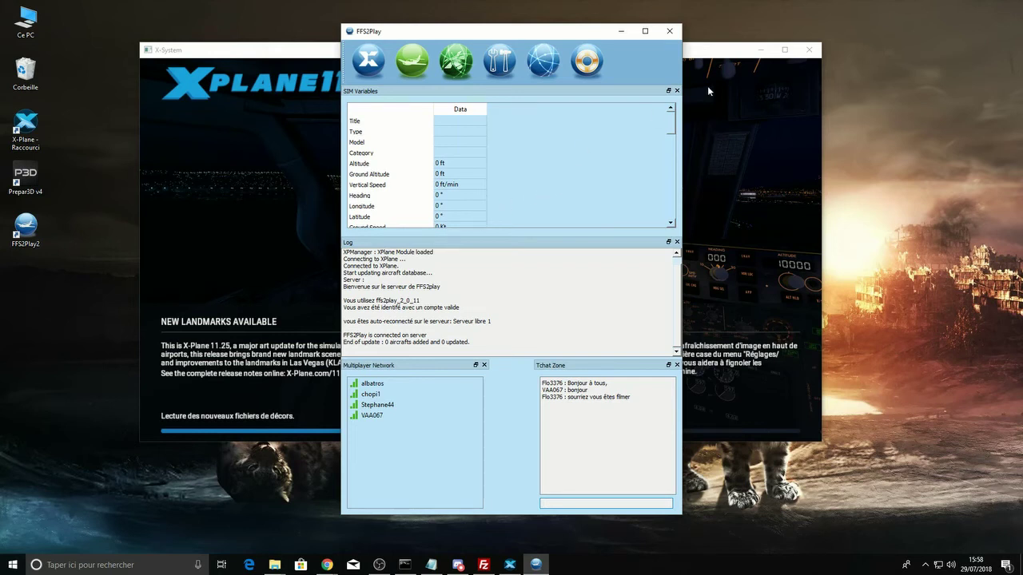
# Close X-Plane and float the multiplayer list, chat, Log and SIM Variables panels out of the main window
pyautogui.click(808, 50)
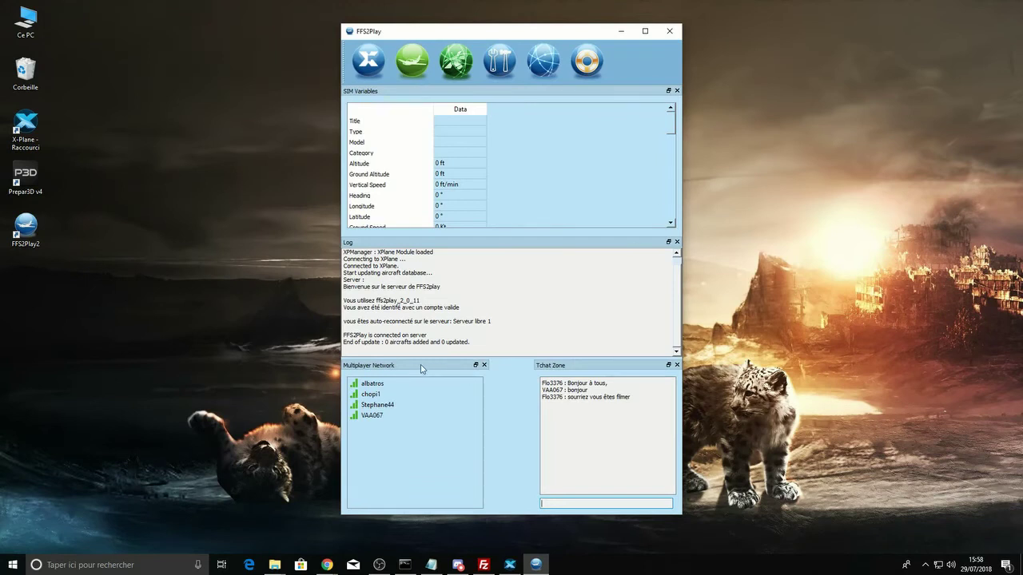
pyautogui.moveTo(421, 367); pyautogui.dragTo(101, 373)
pyautogui.moveTo(574, 372); pyautogui.dragTo(796, 330)
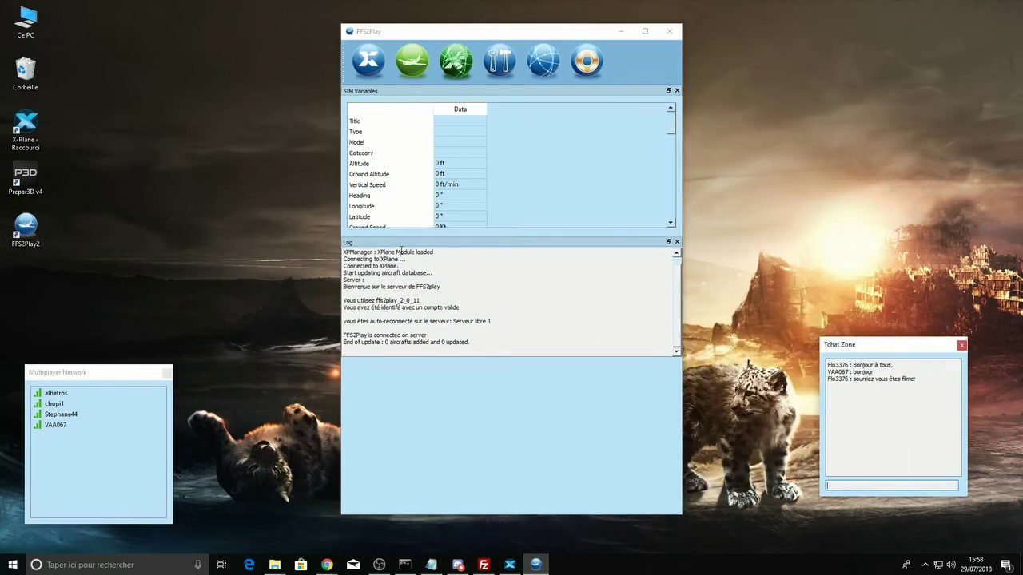
pyautogui.click(398, 251)
pyautogui.moveTo(406, 243); pyautogui.dragTo(73, 123)
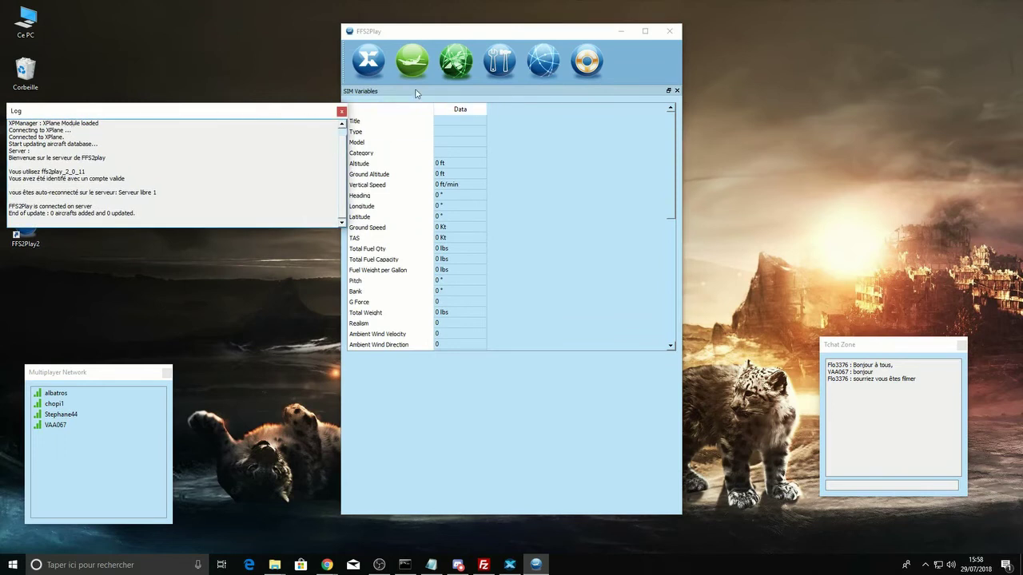
pyautogui.moveTo(415, 94); pyautogui.dragTo(753, 50)
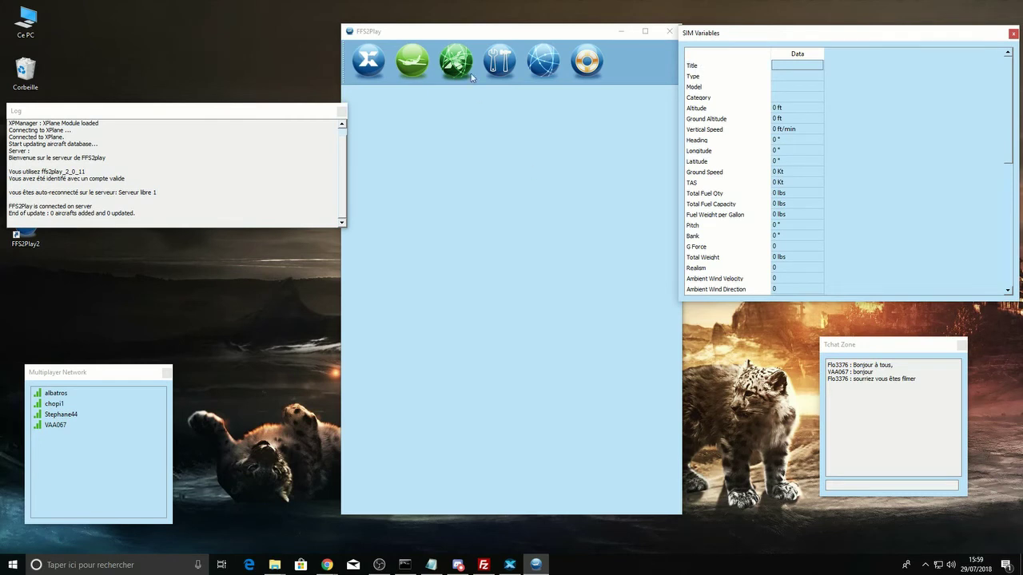
# Close the four floating multiplayer, Log, SIM Variables and chat windows
pyautogui.click(169, 373)
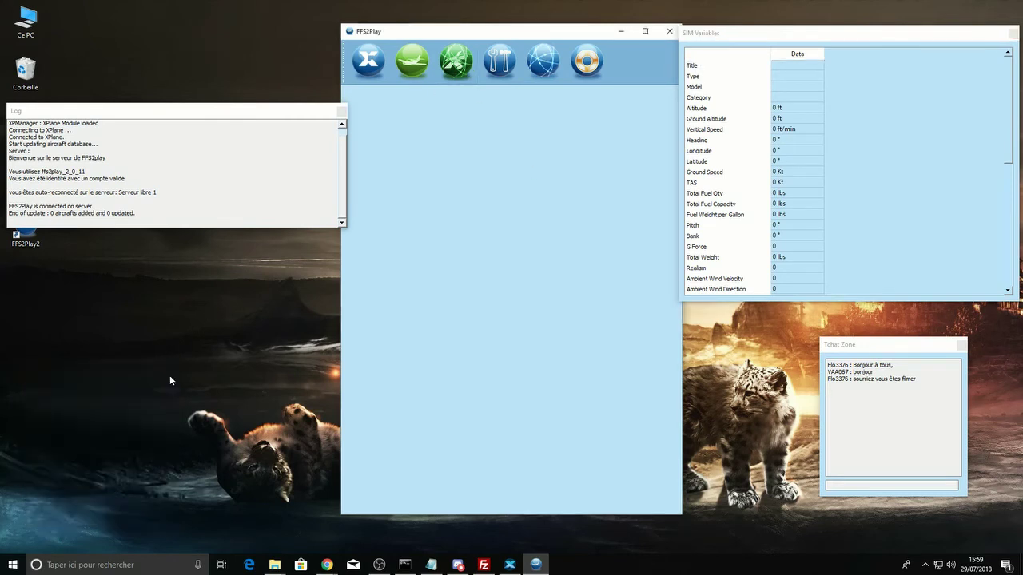
pyautogui.click(342, 111)
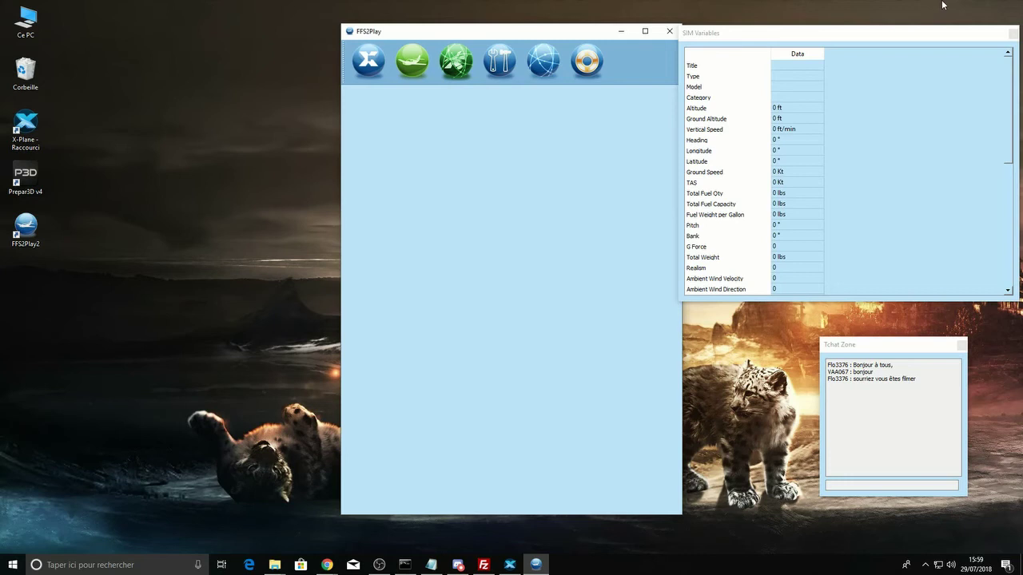
pyautogui.click(1013, 35)
pyautogui.click(961, 345)
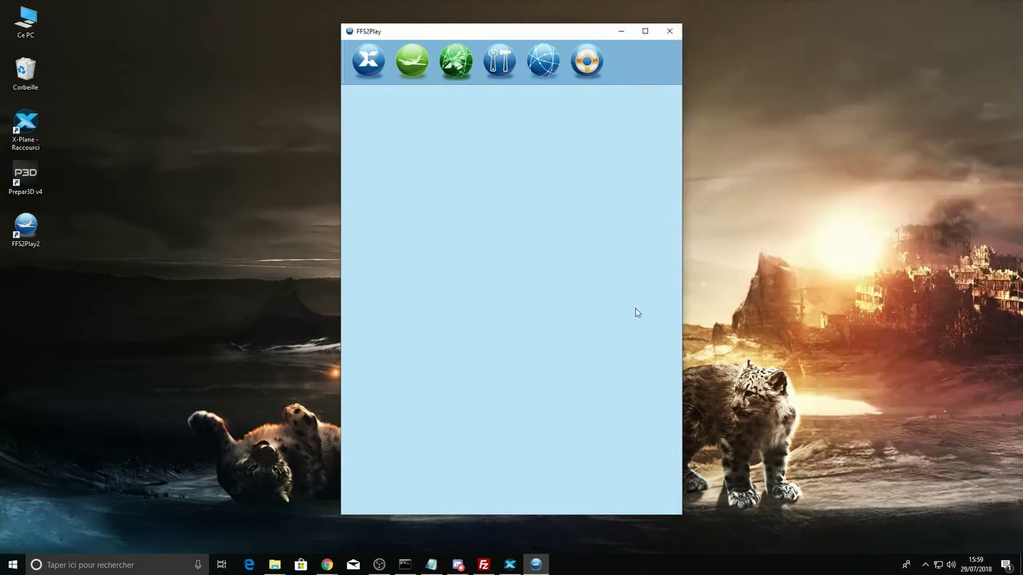
# Reopen the multiplayer list, Tchat Zone, SIM Variables and Log panels from the panel menu
pyautogui.rightClick(637, 60)
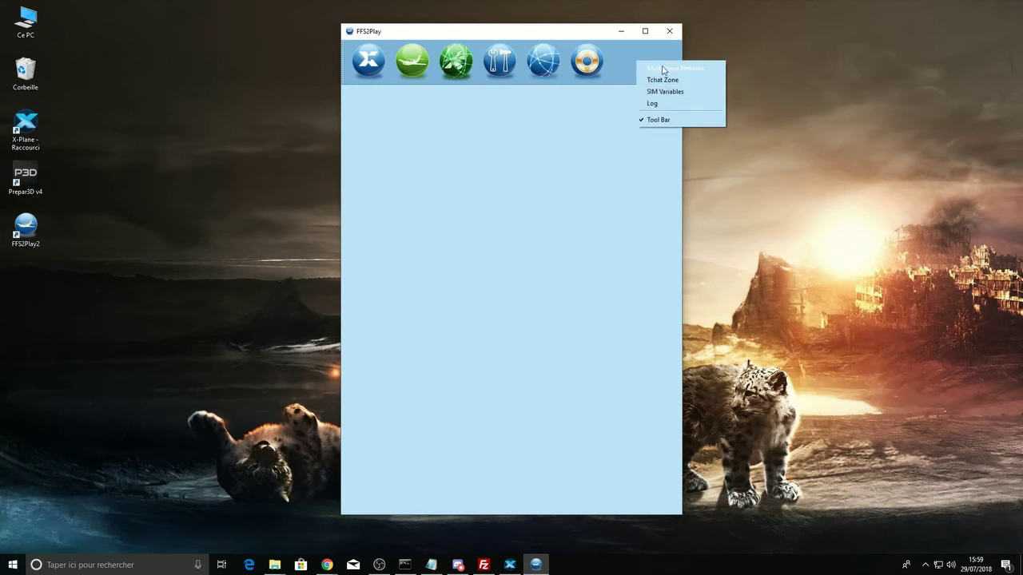
pyautogui.click(662, 69)
pyautogui.rightClick(639, 70)
pyautogui.click(663, 83)
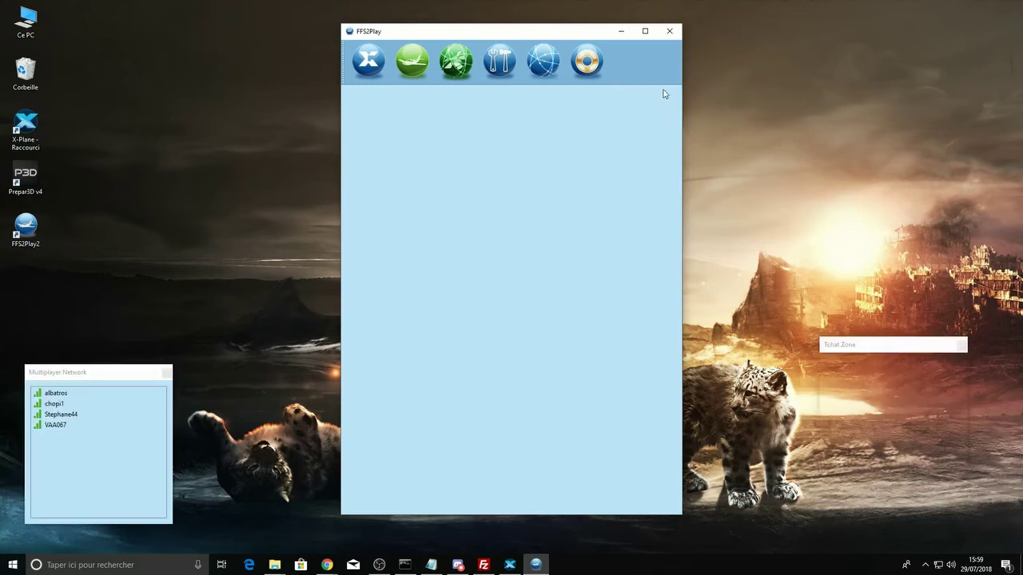
pyautogui.rightClick(637, 64)
pyautogui.click(665, 96)
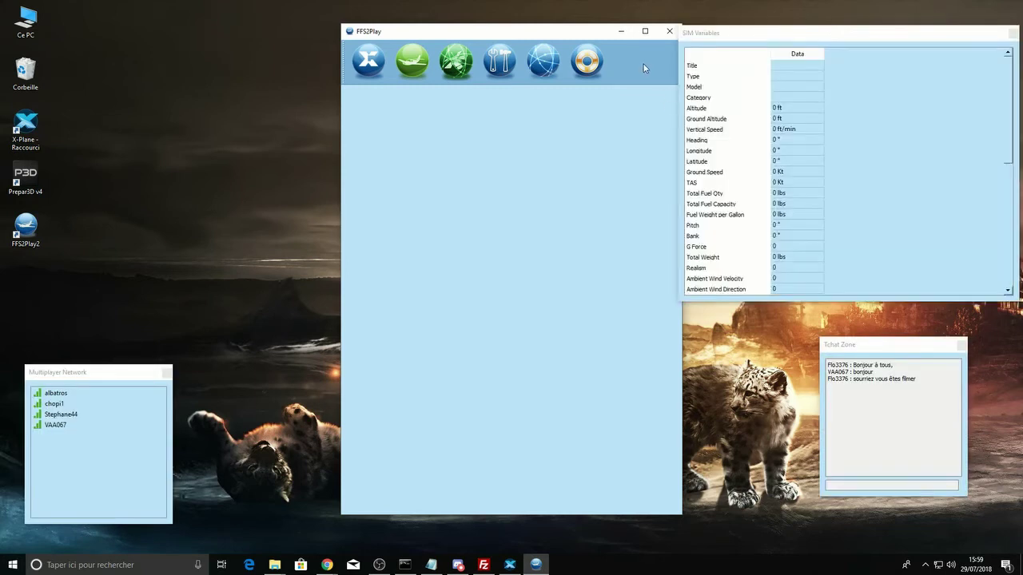
pyautogui.rightClick(643, 68)
pyautogui.click(663, 110)
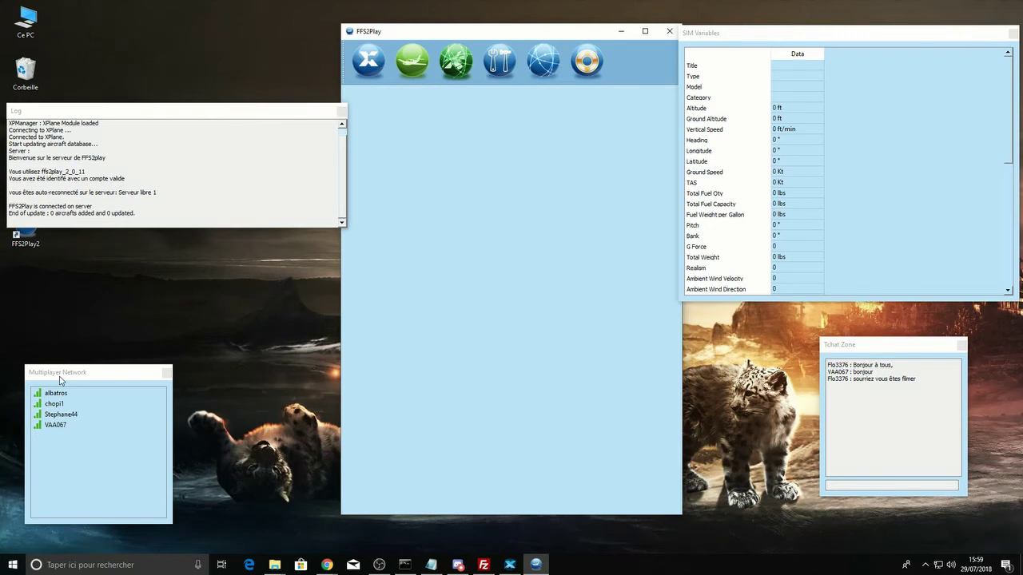
# Dock the player list, chat panel and Log panel inside the FFS2Play main window
pyautogui.moveTo(59, 381); pyautogui.dragTo(383, 102)
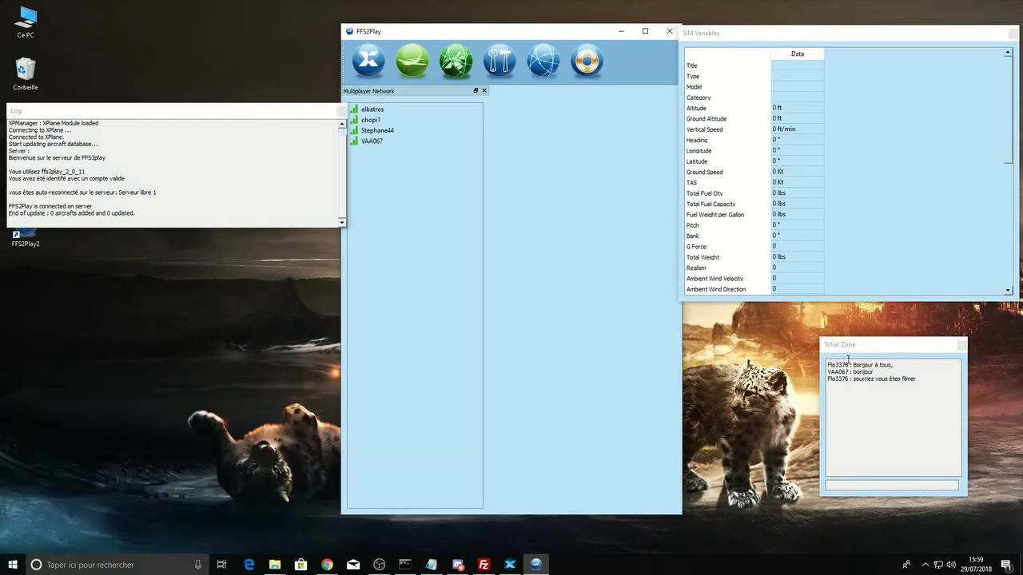
pyautogui.moveTo(851, 346); pyautogui.dragTo(524, 104)
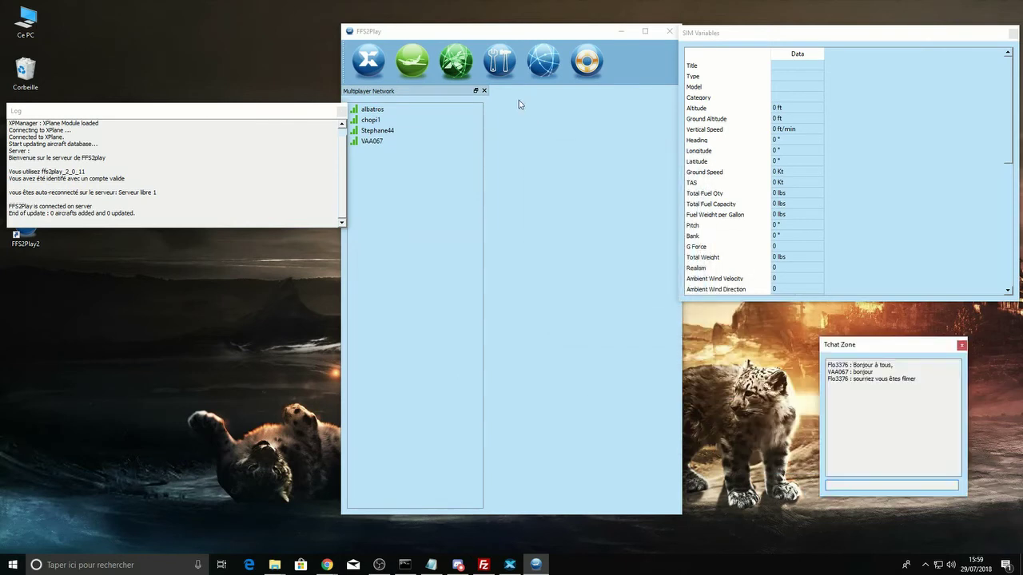
pyautogui.moveTo(854, 345); pyautogui.dragTo(553, 234)
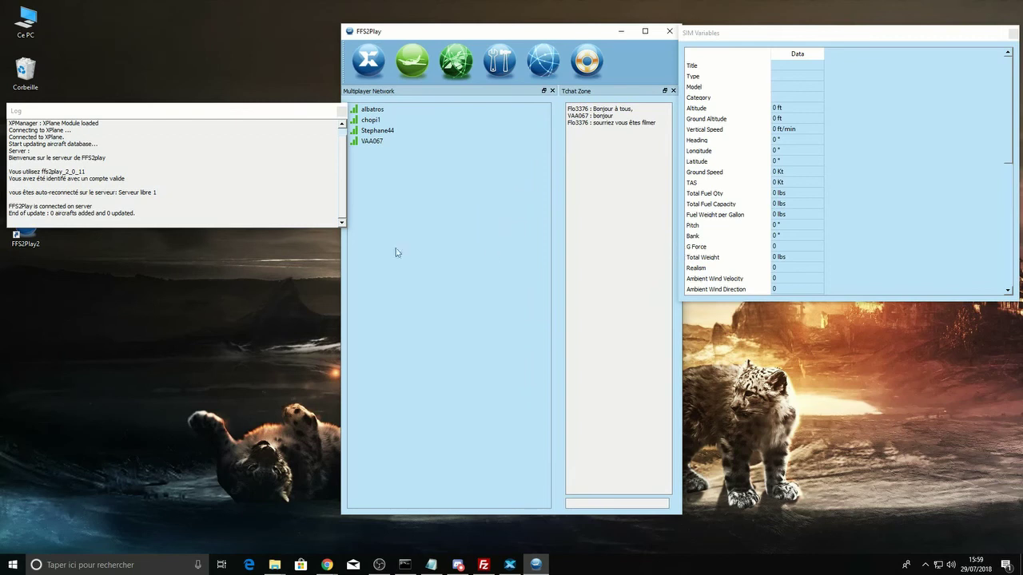
pyautogui.moveTo(95, 116); pyautogui.dragTo(441, 439)
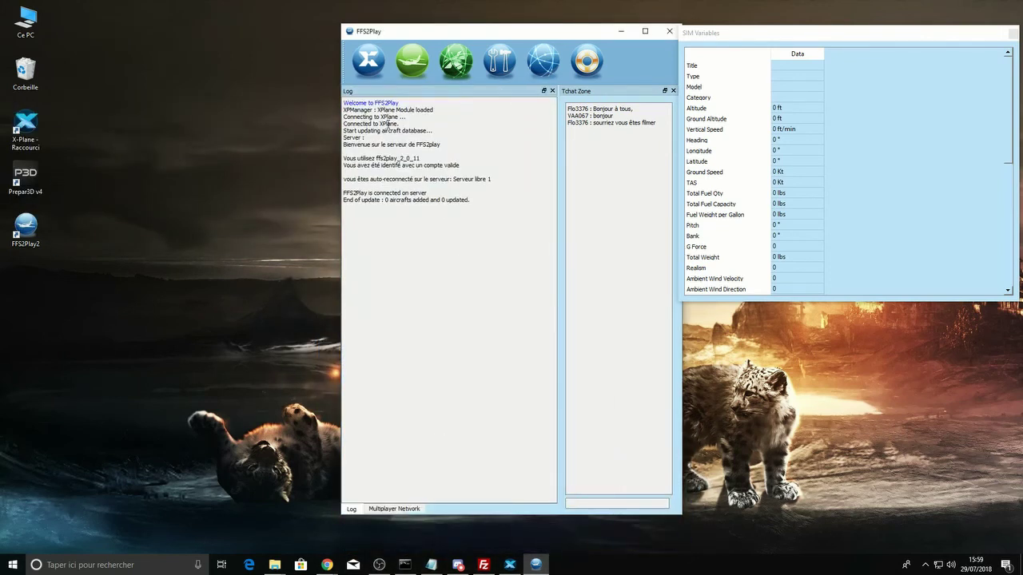
pyautogui.moveTo(407, 96); pyautogui.dragTo(427, 479)
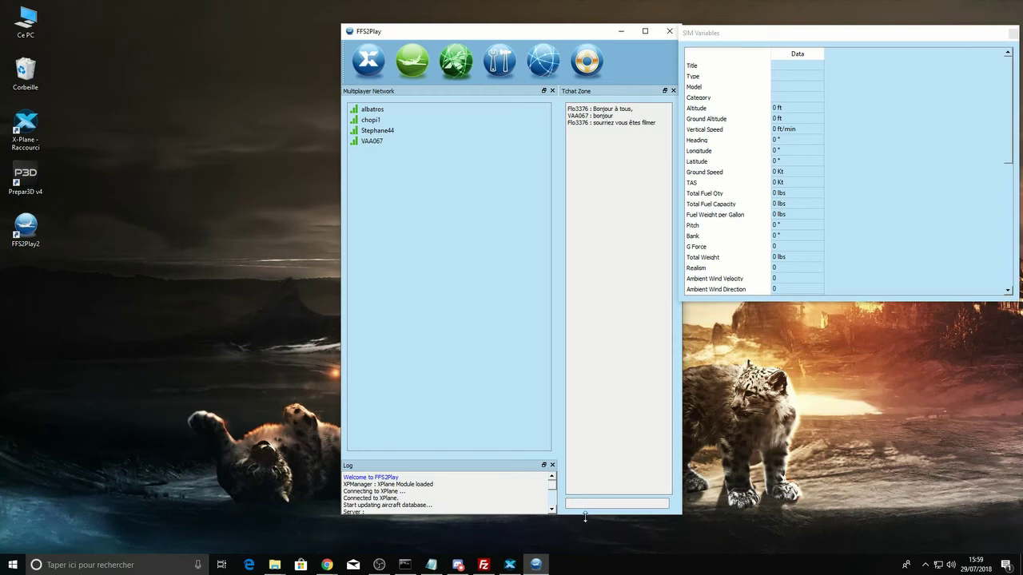
# Dock SIM Variables under the player list, rearrange chat, resize the window, and bring X-Plane 11 forward
pyautogui.moveTo(584, 517); pyautogui.dragTo(550, 355)
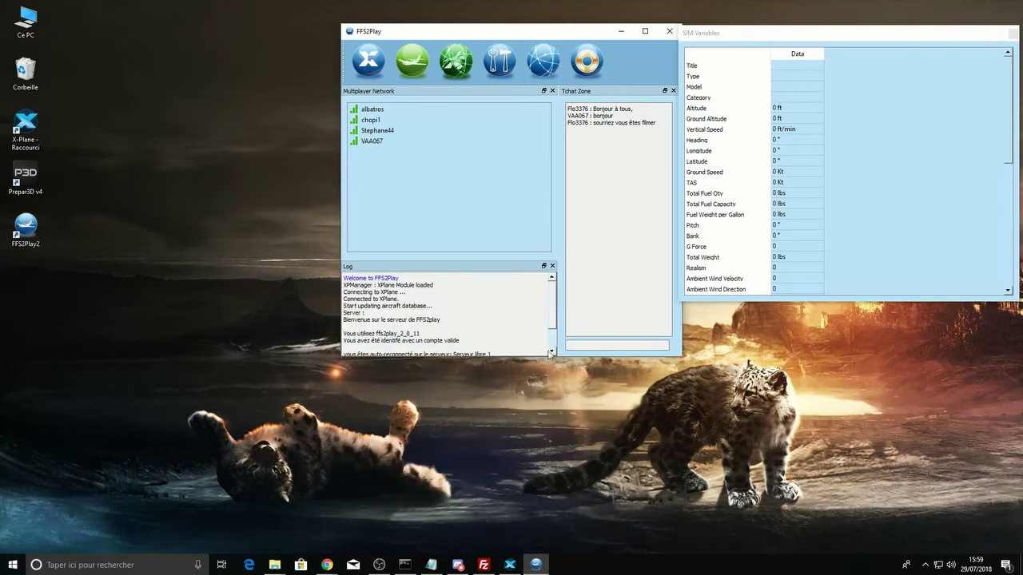
pyautogui.moveTo(589, 98); pyautogui.dragTo(637, 160)
pyautogui.moveTo(755, 32); pyautogui.dragTo(423, 258)
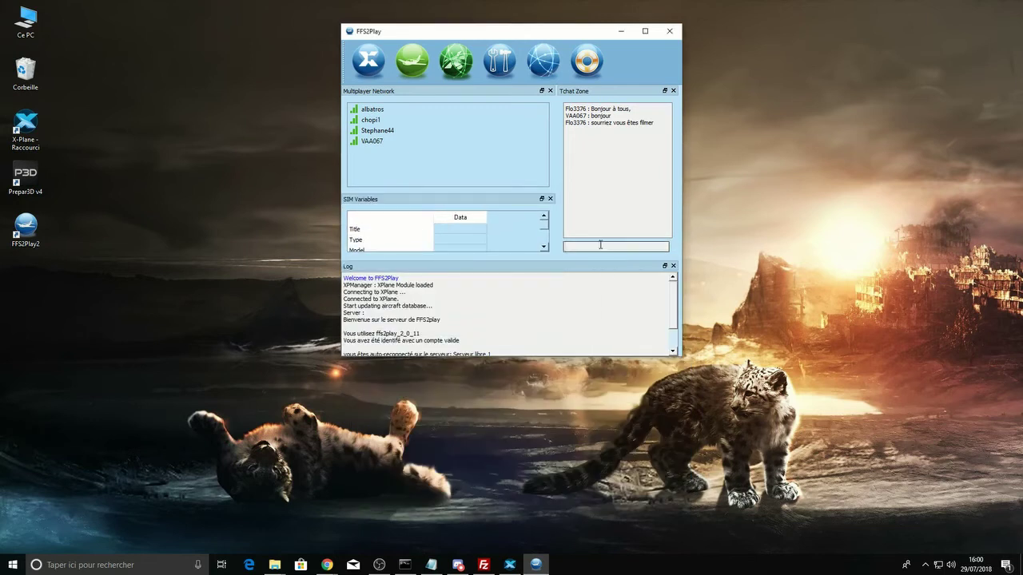
pyautogui.moveTo(596, 91); pyautogui.dragTo(632, 137)
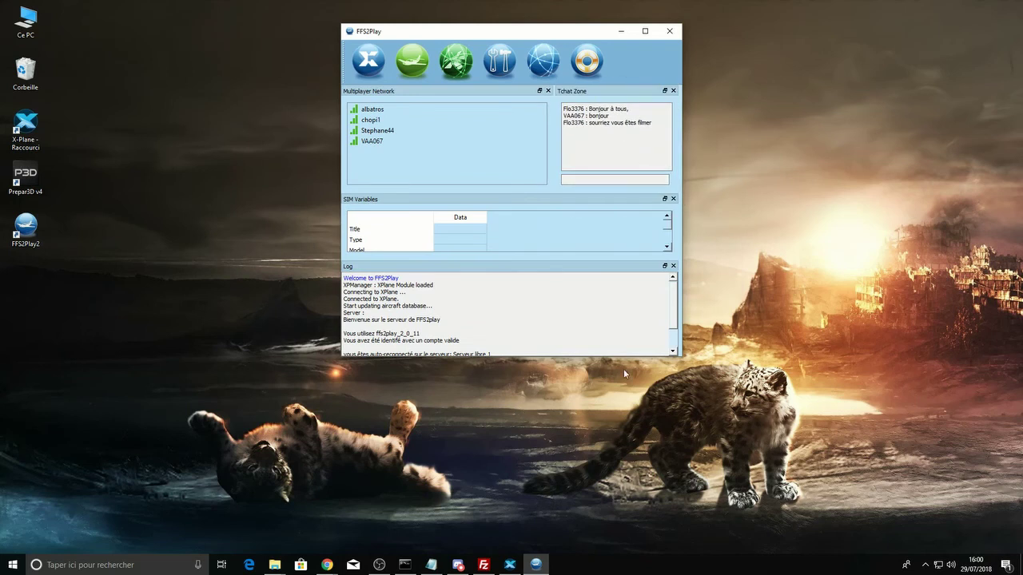
pyautogui.moveTo(681, 359); pyautogui.dragTo(695, 455)
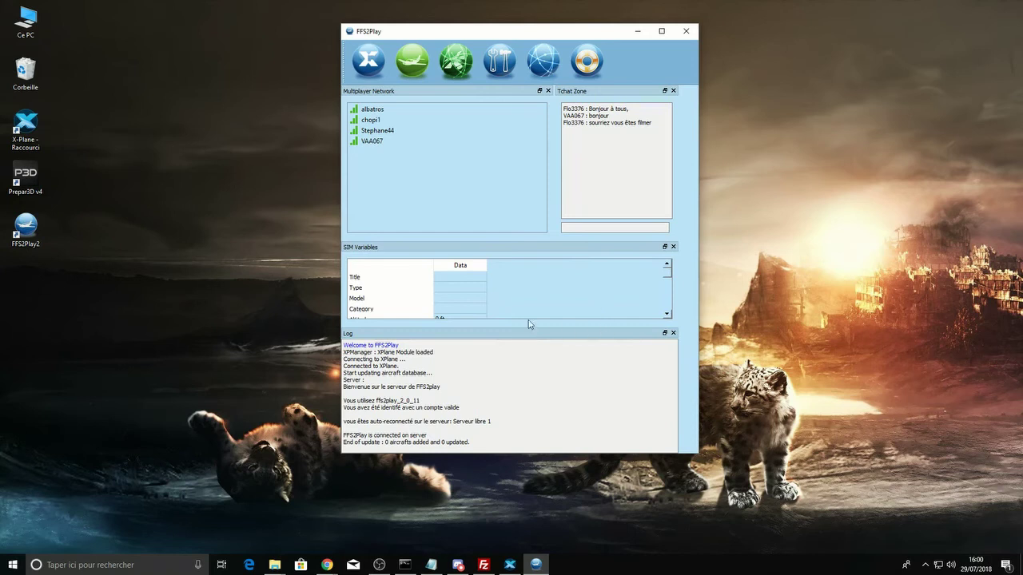
pyautogui.click(509, 566)
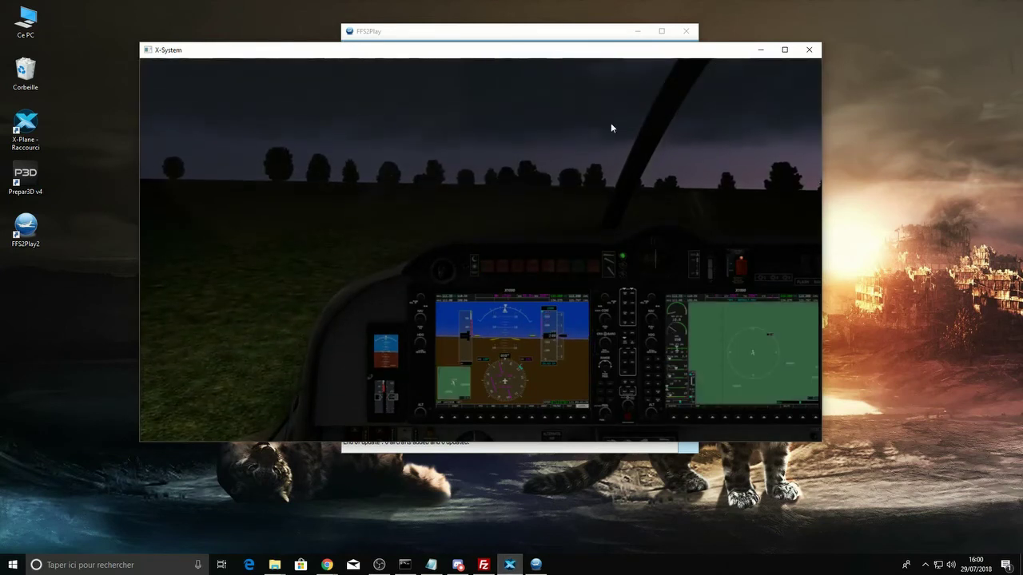
# Pause the simulator and check the Windows volume mixer
pyautogui.press('p')
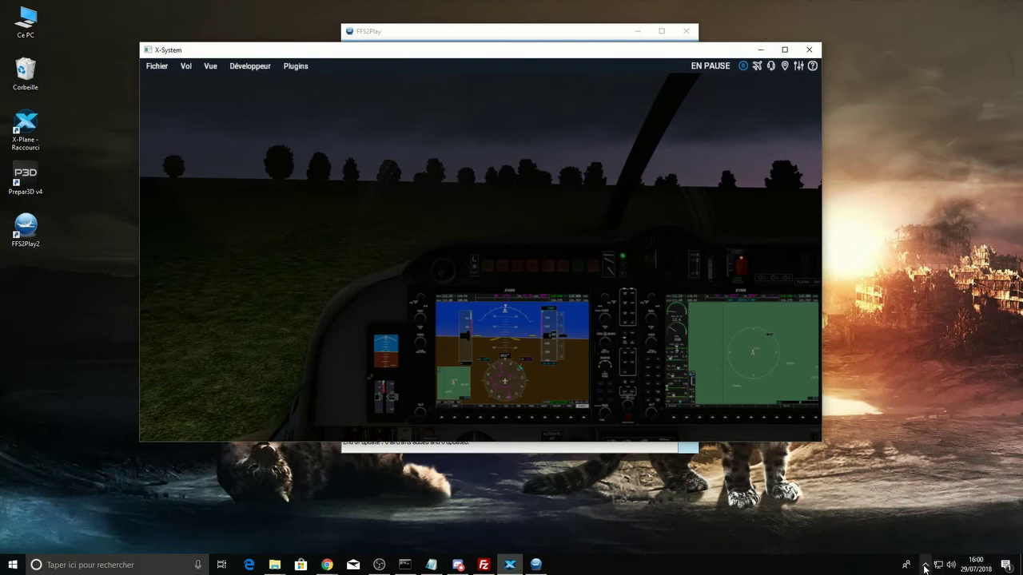
pyautogui.rightClick(951, 565)
pyautogui.click(886, 503)
pyautogui.click(1011, 377)
# In Flight Configuration, set custom CAVOK clear weather and a 10:37 time, then apply the changes
pyautogui.click(184, 67)
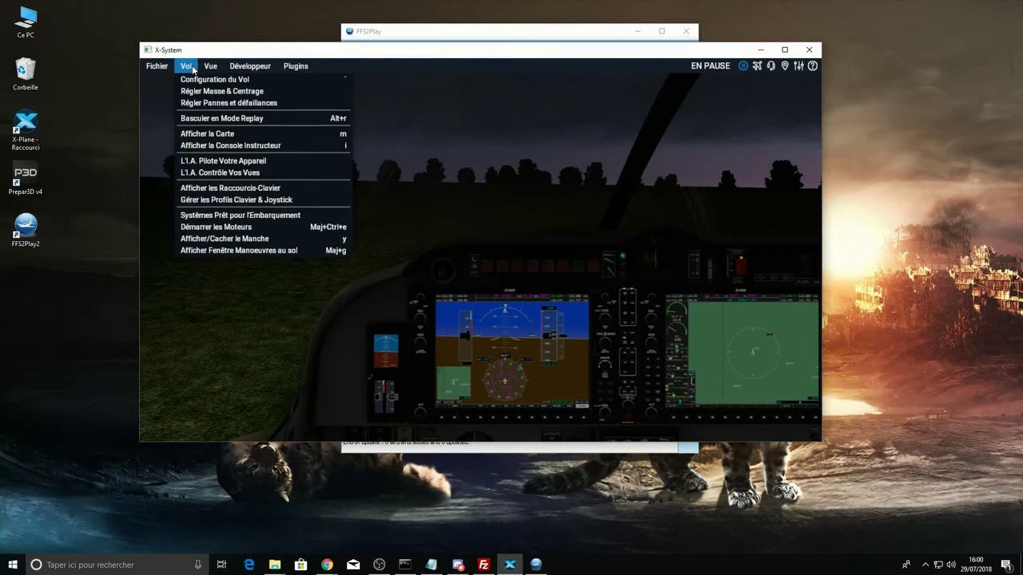
pyautogui.click(215, 80)
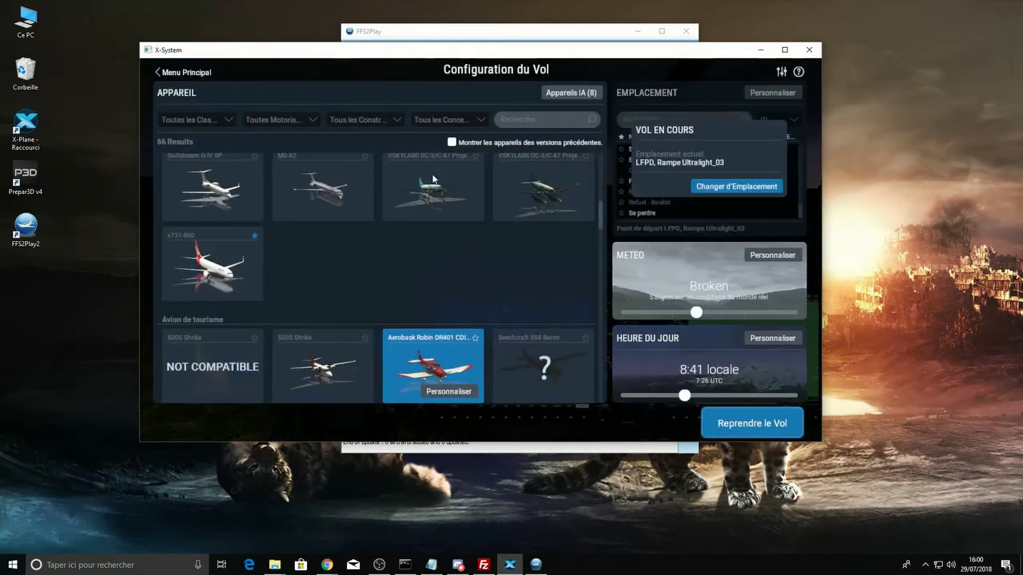
pyautogui.moveTo(696, 312); pyautogui.dragTo(793, 312)
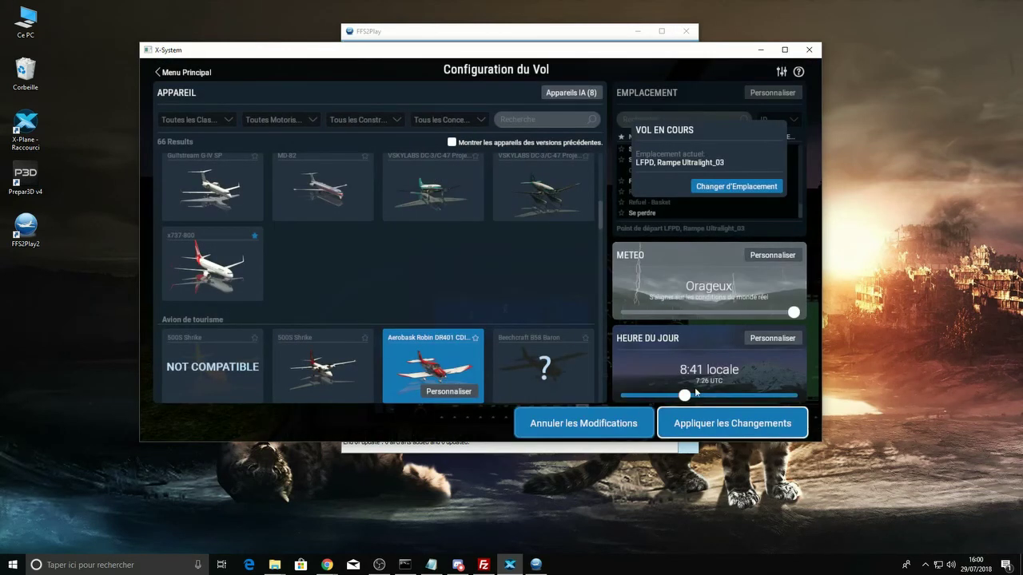
pyautogui.click(768, 256)
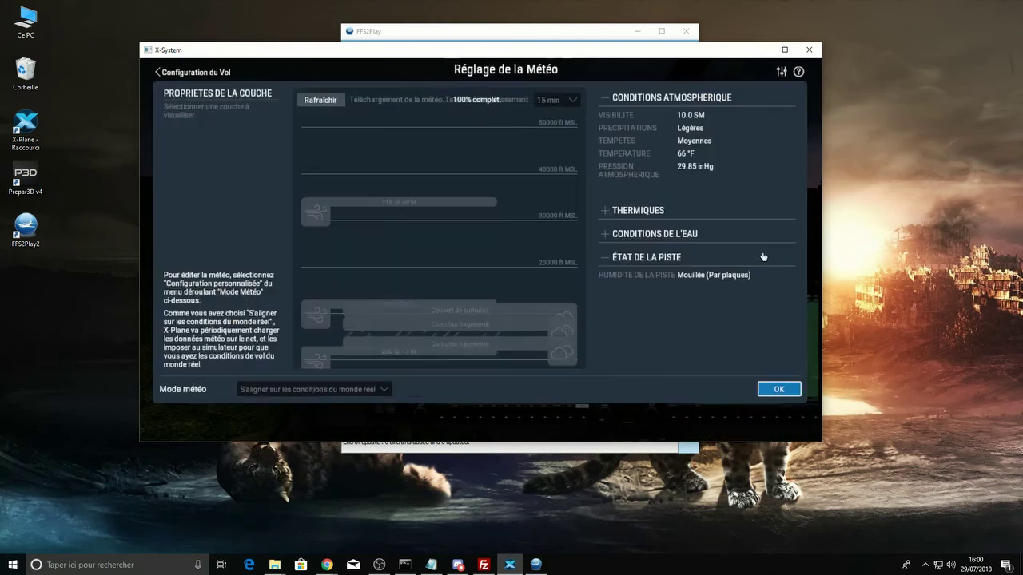
pyautogui.click(285, 389)
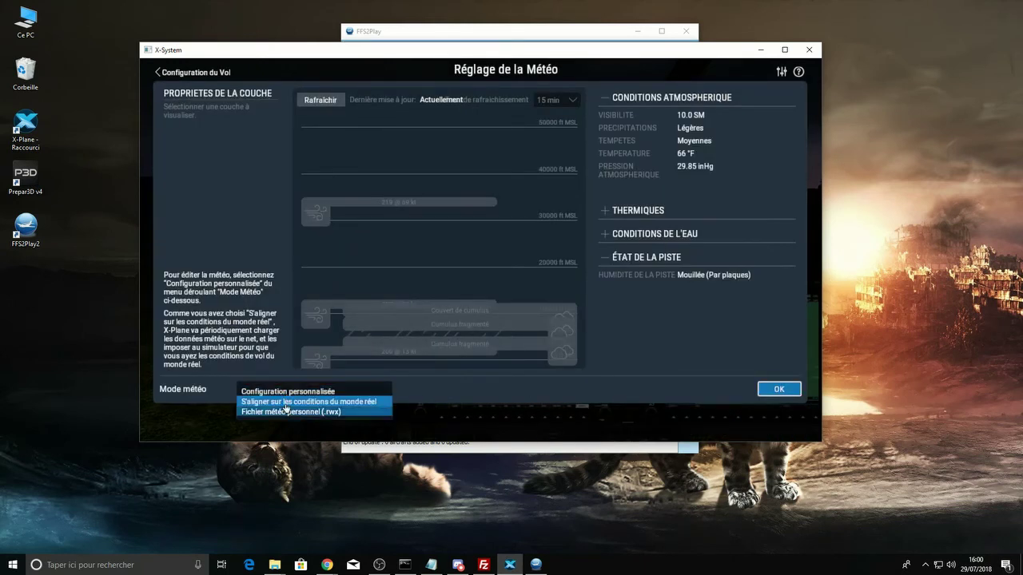
pyautogui.click(220, 222)
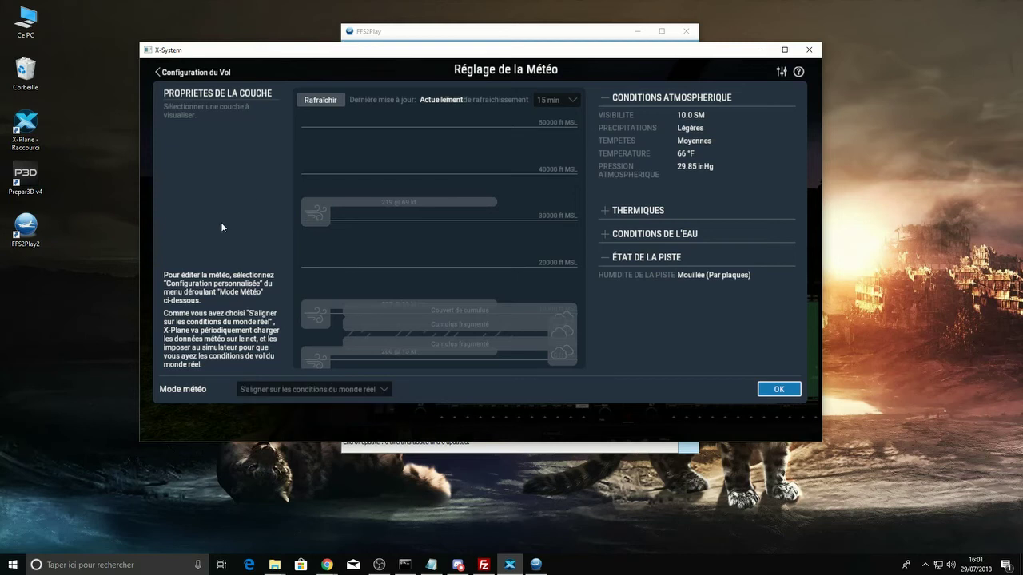
pyautogui.click(294, 392)
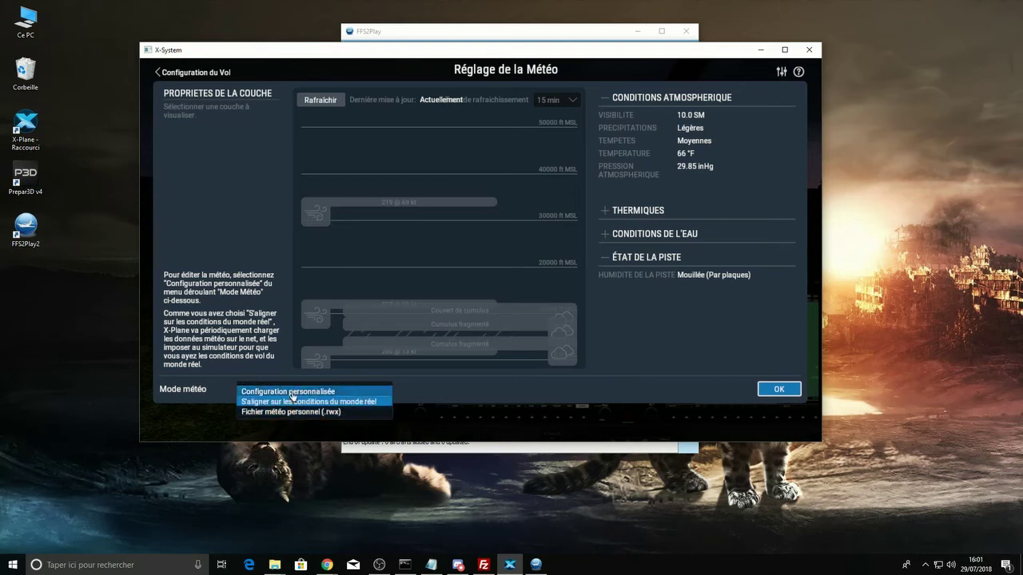
pyautogui.click(288, 391)
pyautogui.click(530, 100)
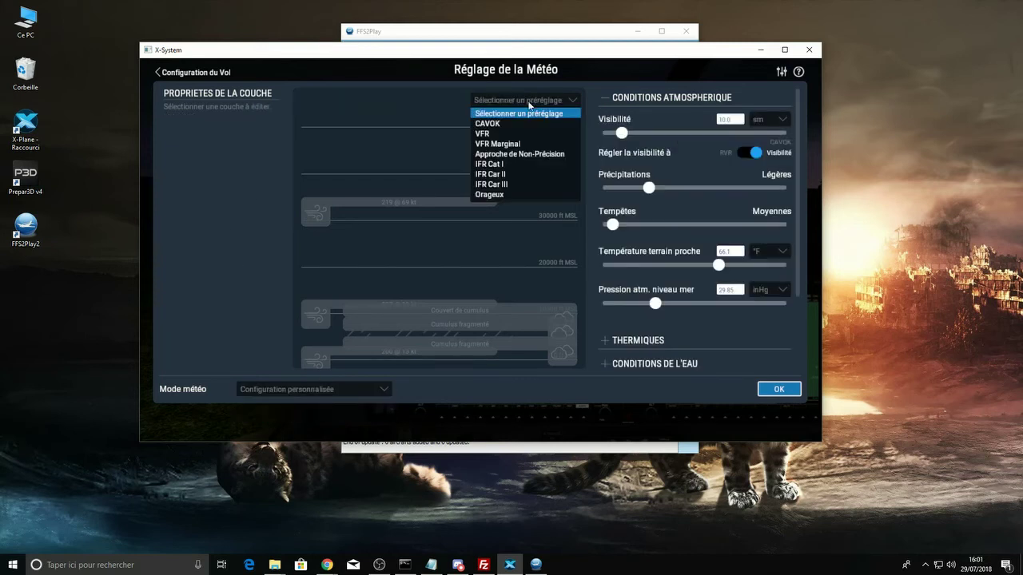
pyautogui.click(495, 121)
pyautogui.click(767, 388)
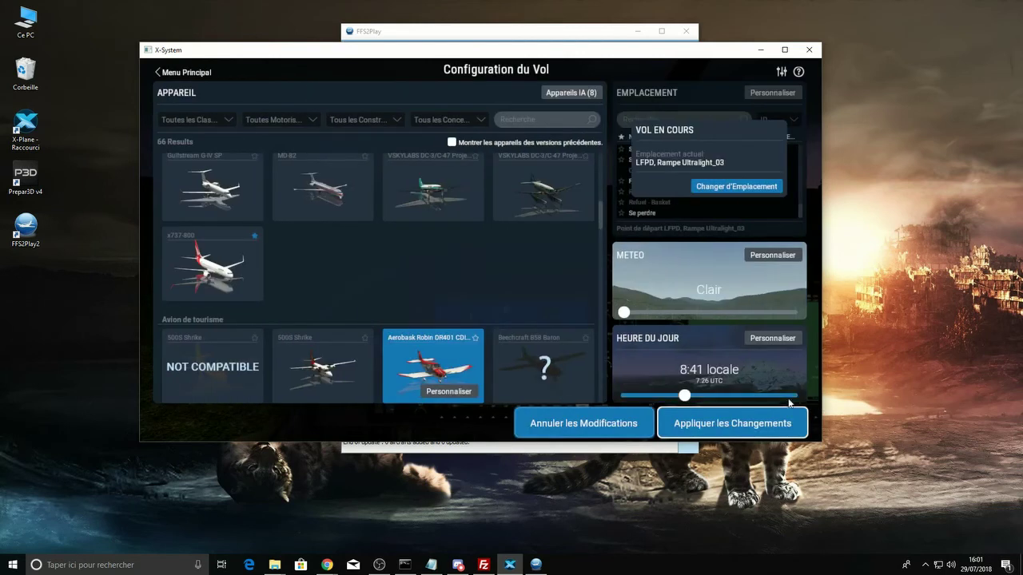
pyautogui.moveTo(689, 397); pyautogui.dragTo(699, 396)
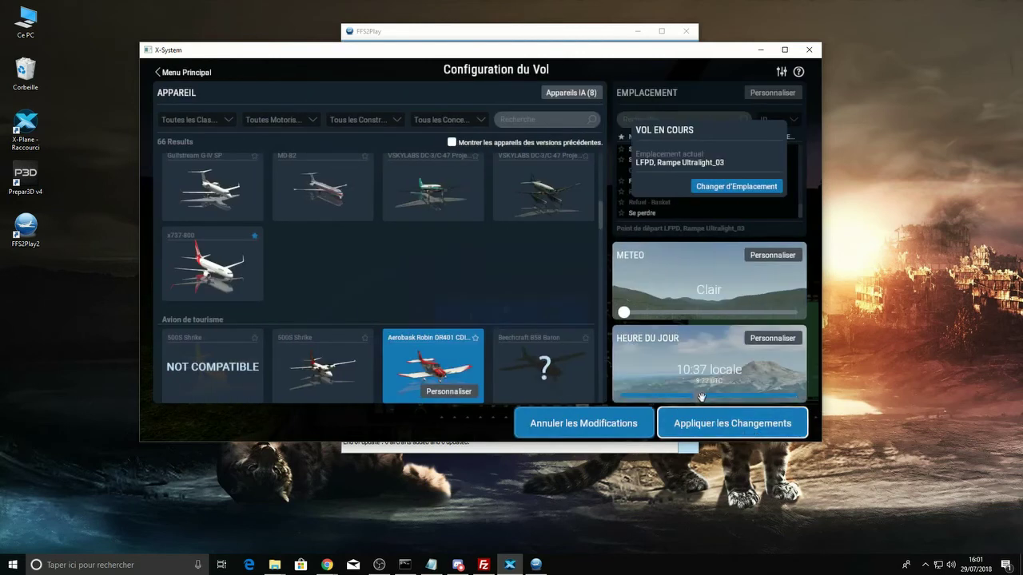
pyautogui.click(788, 411)
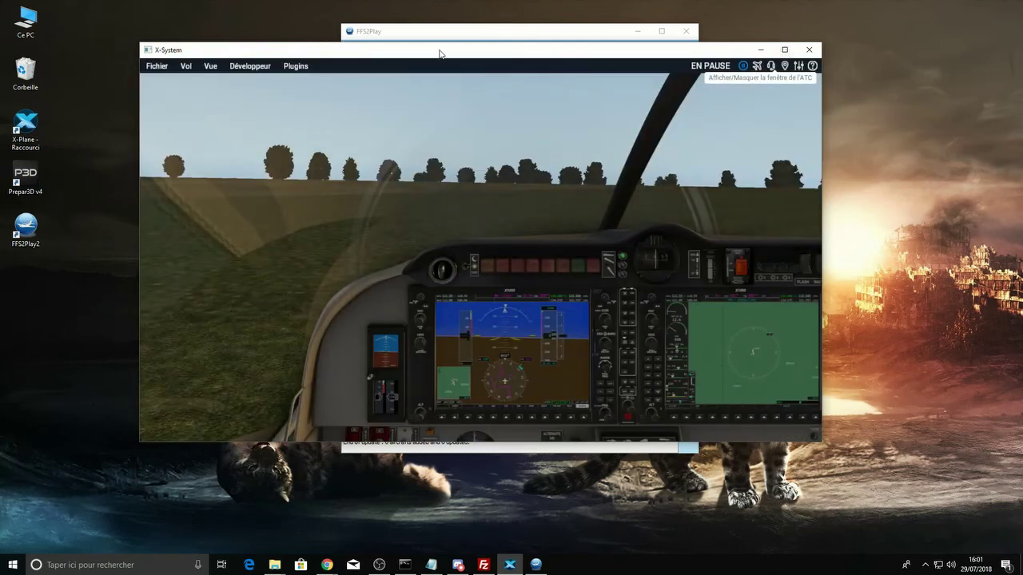
# Snap X-Plane left with FFS2Play on the right, unpause, and look left toward the wing
pyautogui.moveTo(439, 53); pyautogui.dragTo(1, 23)
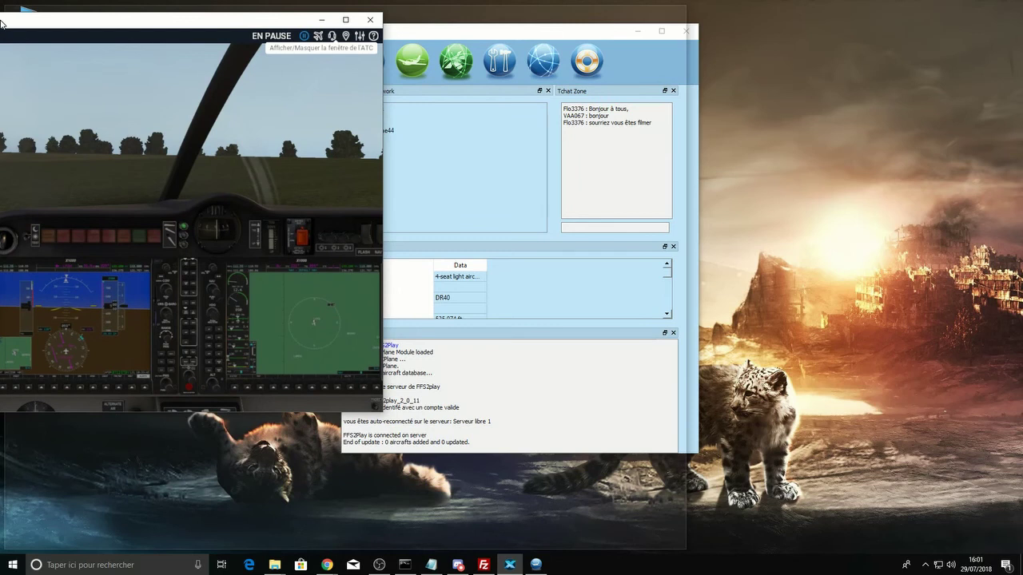
pyautogui.moveTo(2, 22); pyautogui.dragTo(0, 24)
pyautogui.click(772, 86)
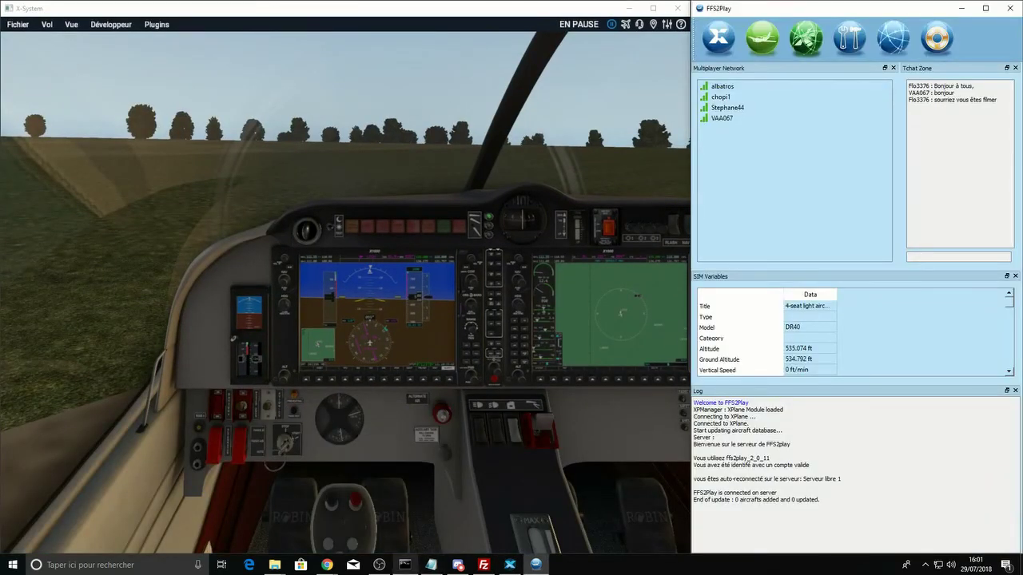
pyautogui.click(479, 119)
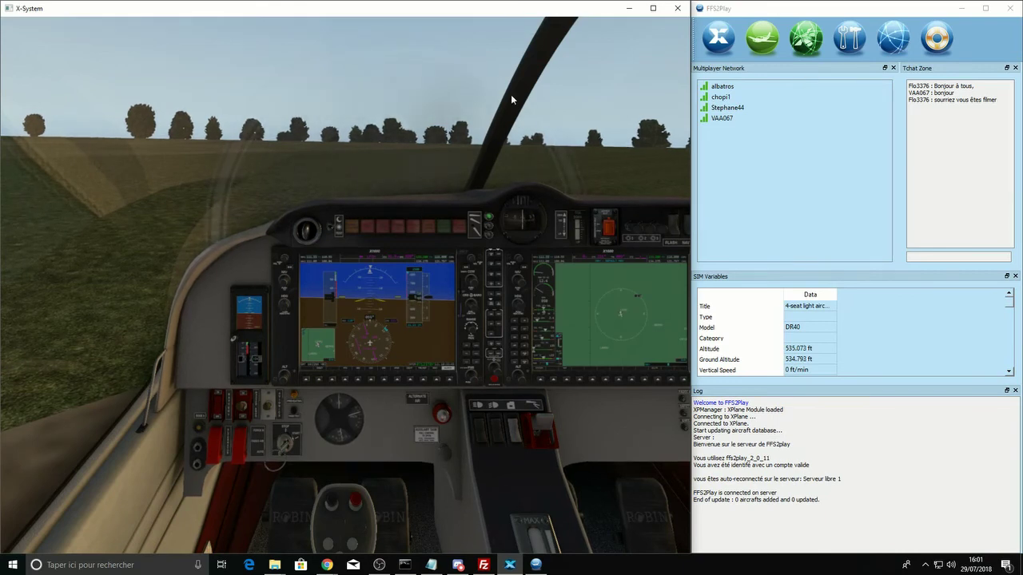
pyautogui.moveTo(505, 111); pyautogui.dragTo(623, 122)
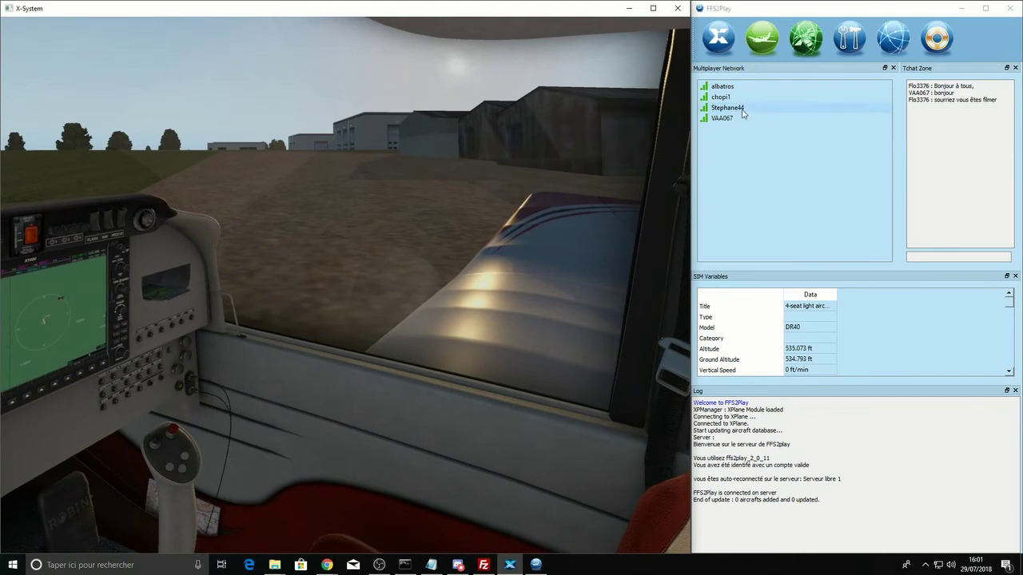
# Map the other player's Cessna to a Boeing 747-400 replacement aircraft
pyautogui.click(743, 113)
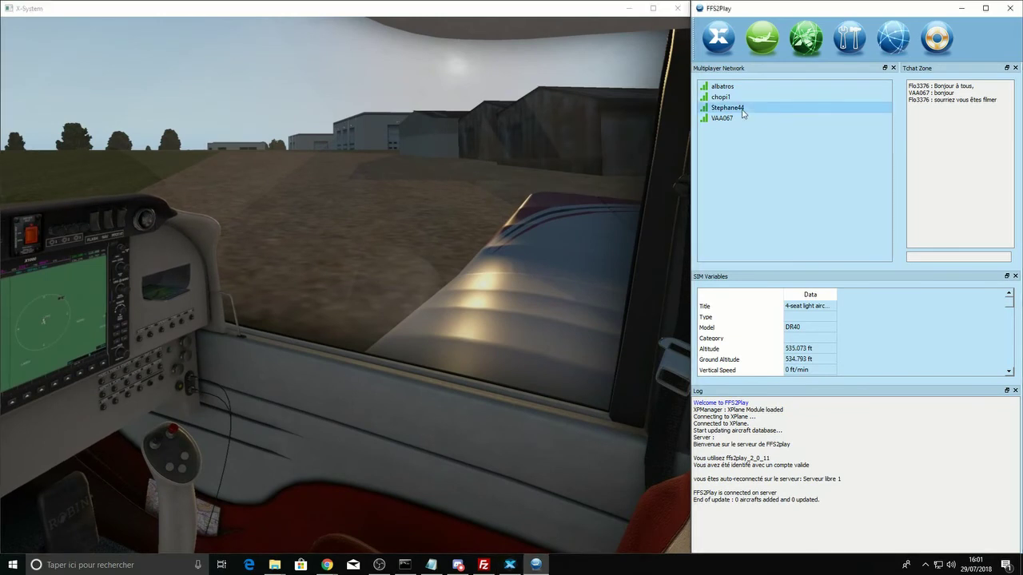
pyautogui.rightClick(743, 114)
pyautogui.click(759, 117)
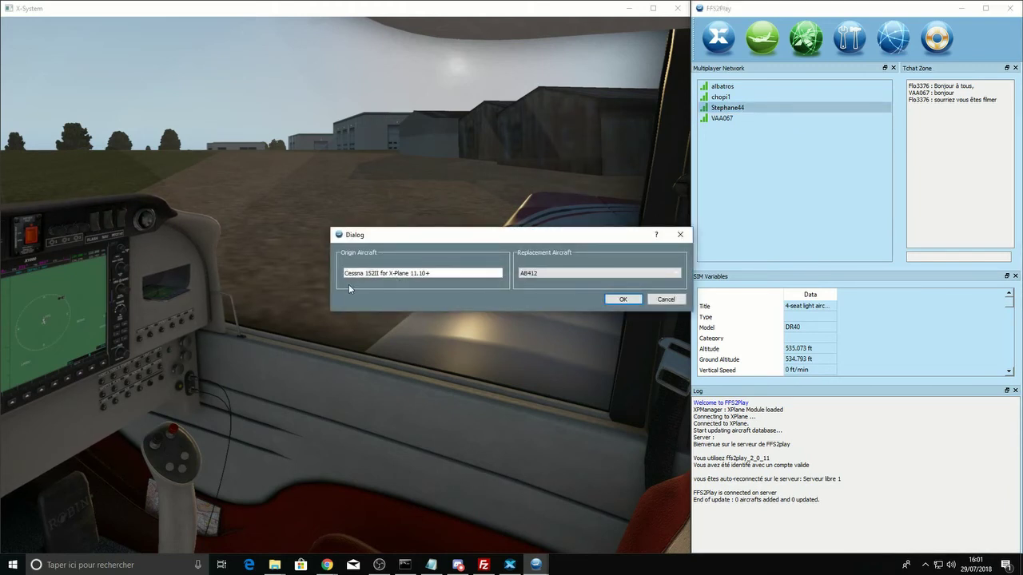
pyautogui.click(554, 274)
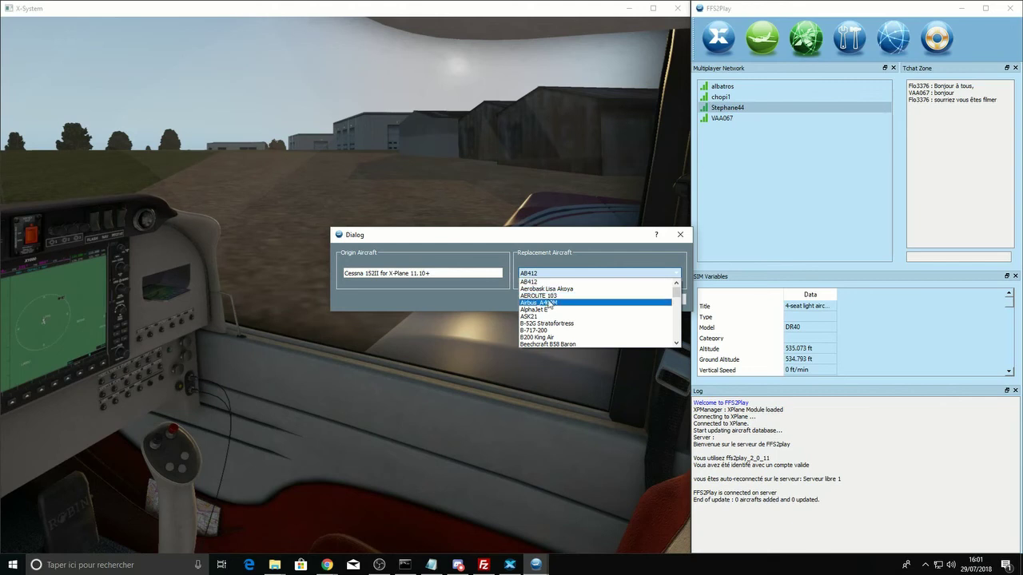
pyautogui.scroll(-2, 562, 309)
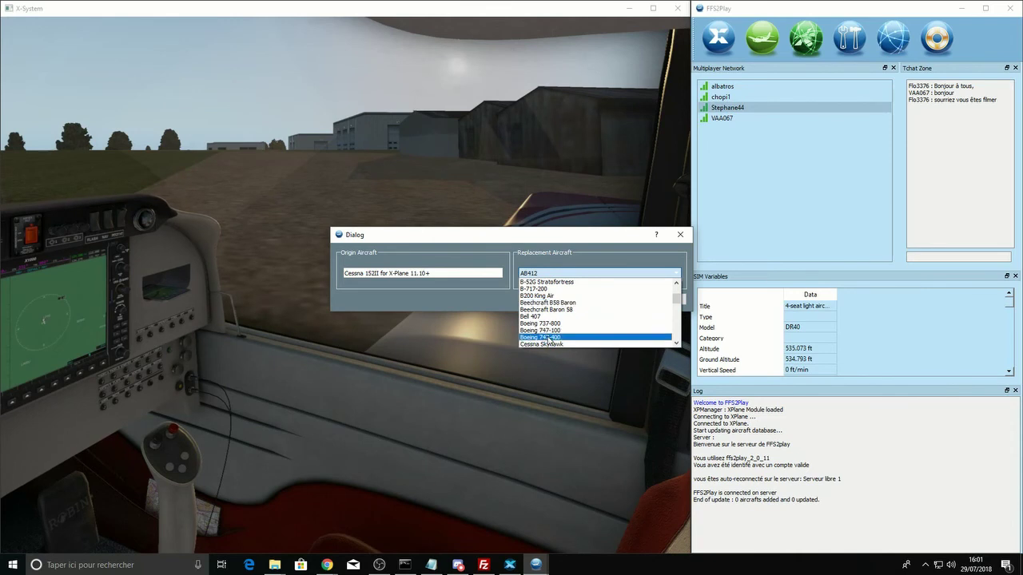
pyautogui.click(547, 337)
pyautogui.click(632, 300)
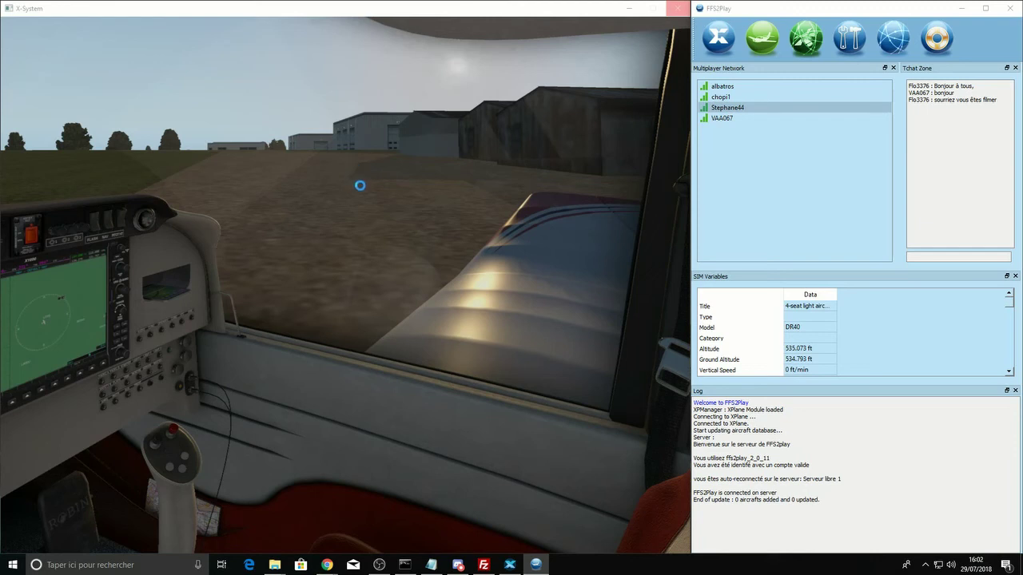
# Pan the cockpit view around until the Boeing 747-400 appears beside the DR40
pyautogui.click(360, 183)
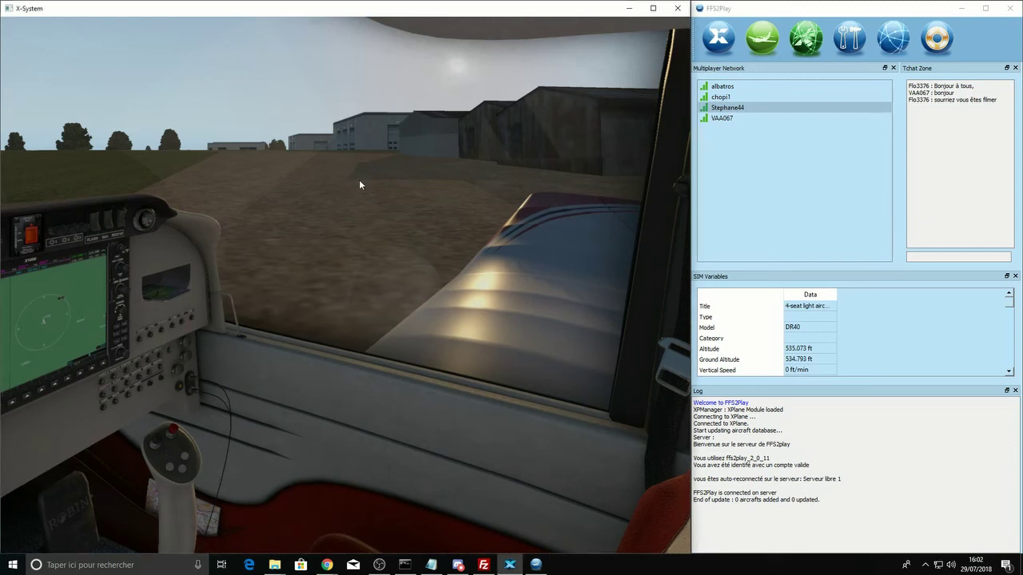
pyautogui.moveTo(360, 179); pyautogui.dragTo(218, 102)
pyautogui.moveTo(262, 247); pyautogui.dragTo(420, 247)
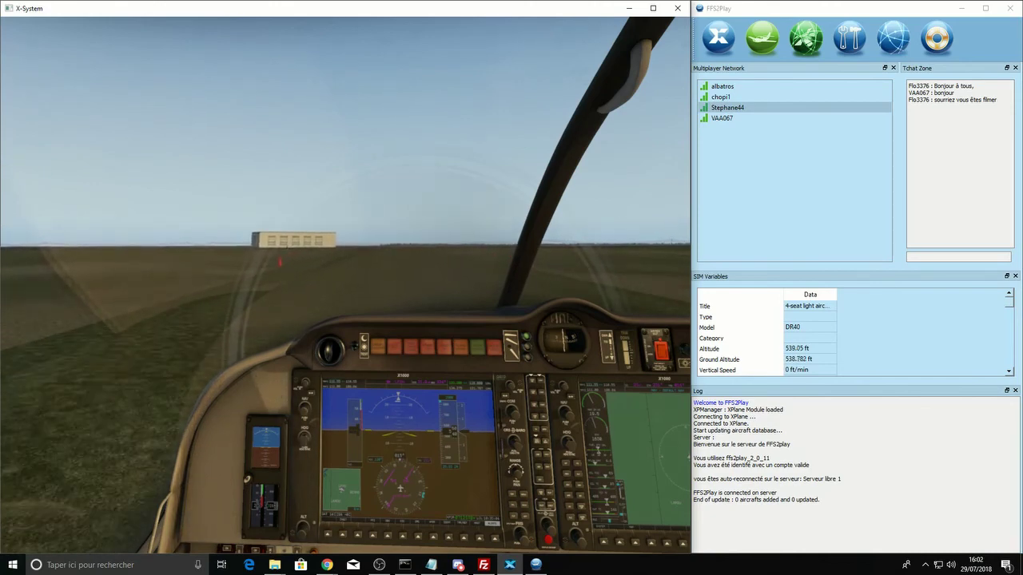
pyautogui.press('q')
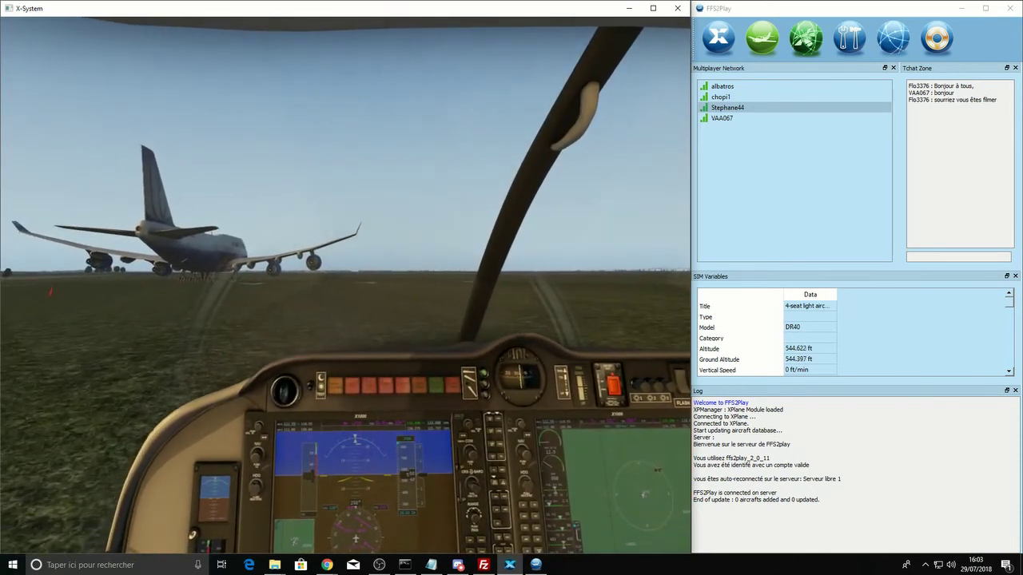
# Change the Cessna 152III's replacement aircraft rule from Boeing 747-400 to Columbia 400
pyautogui.rightClick(781, 108)
pyautogui.click(785, 116)
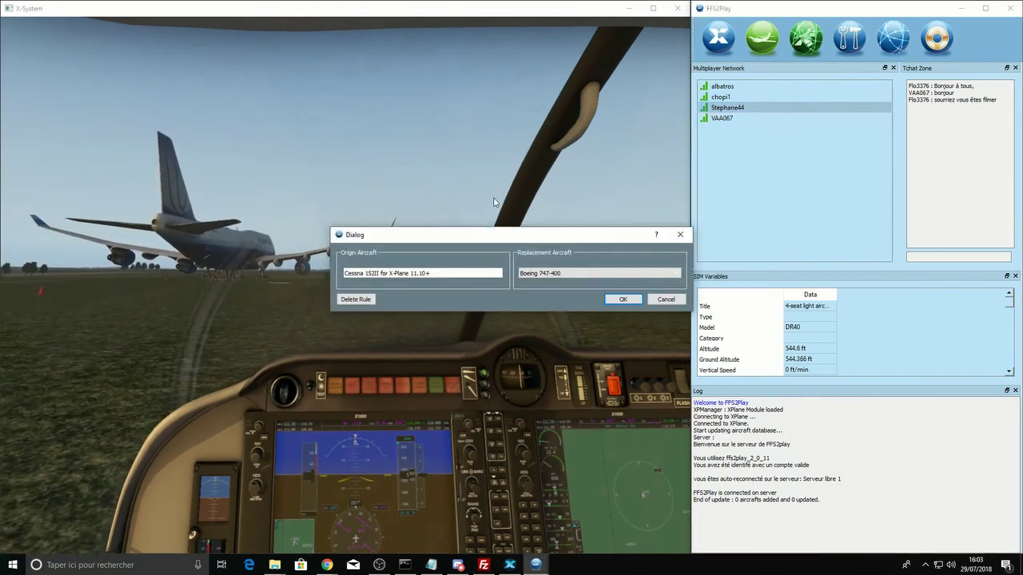
pyautogui.click(569, 274)
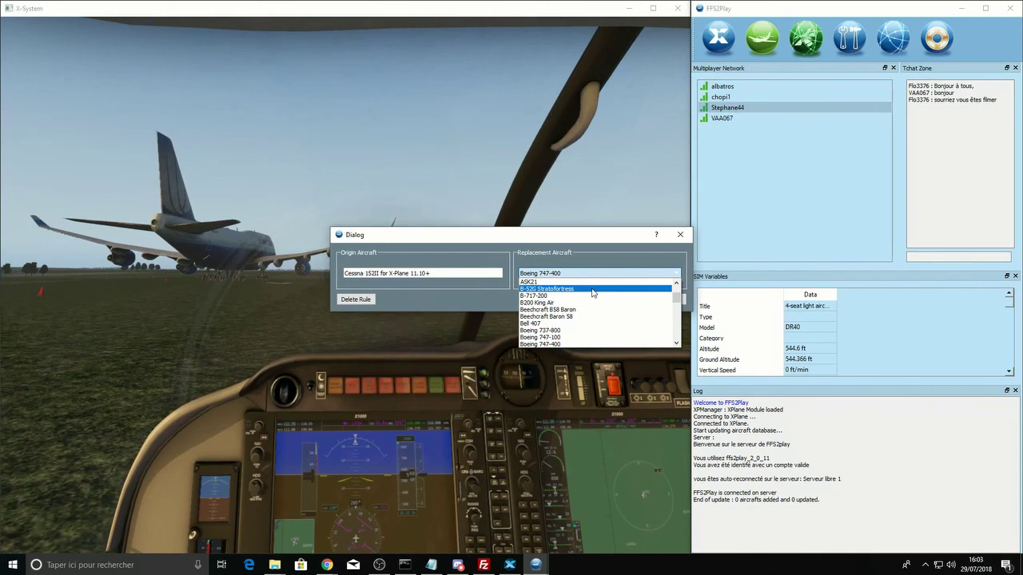
pyautogui.scroll(-2, 592, 292)
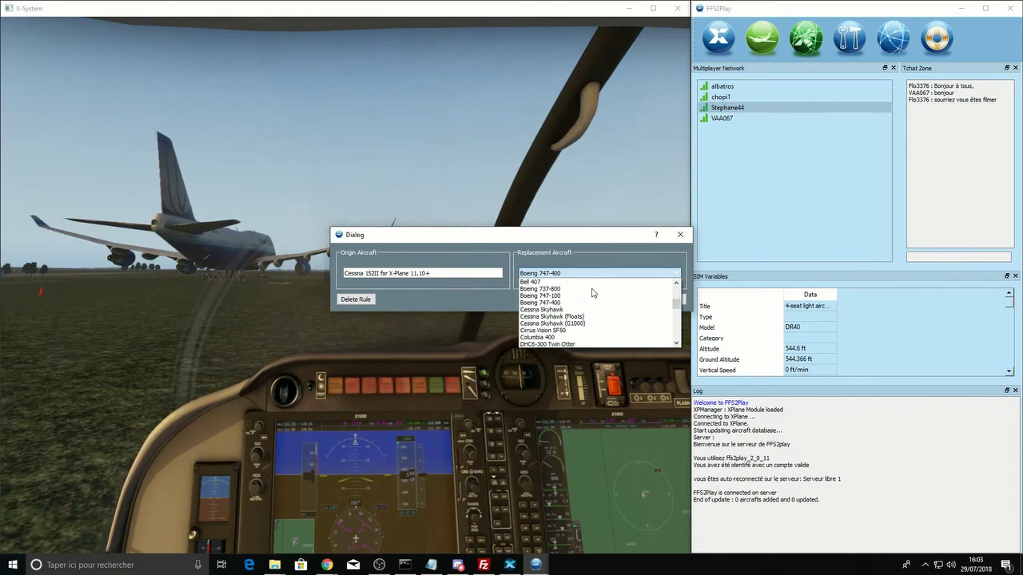
pyautogui.scroll(-3, 592, 293)
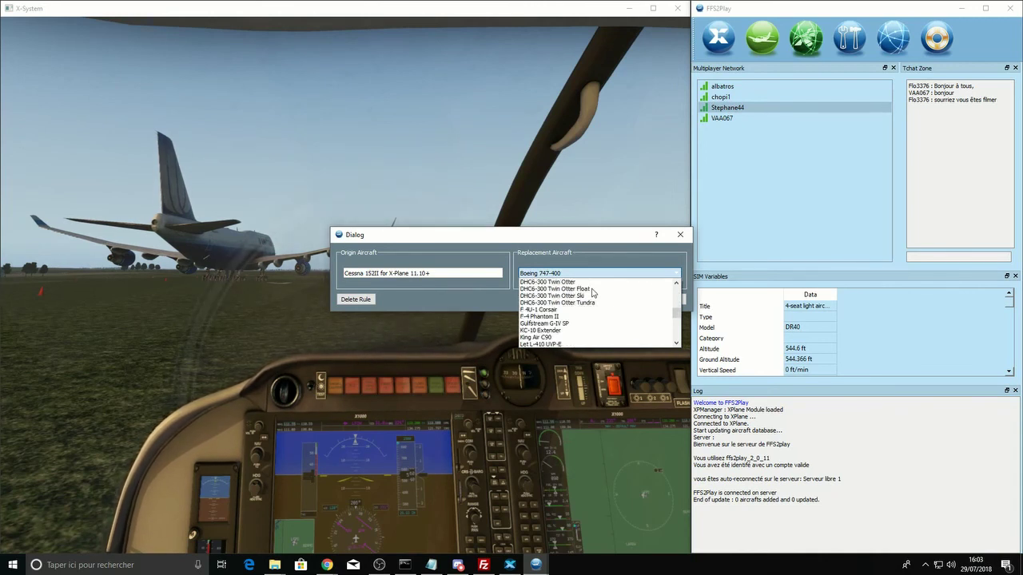
pyautogui.scroll(-1, 592, 292)
pyautogui.scroll(-1, 592, 293)
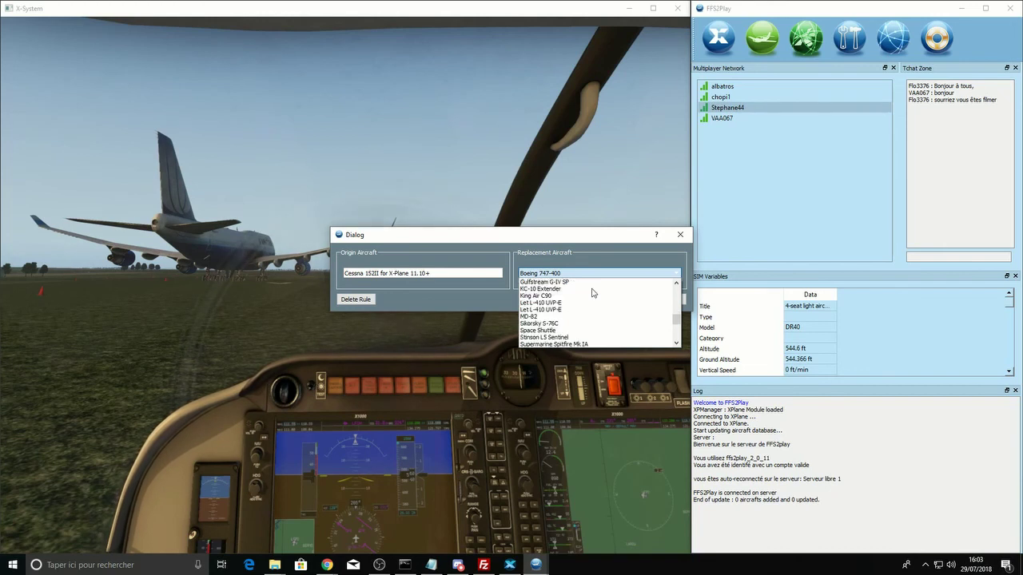
pyautogui.scroll(-5, 592, 293)
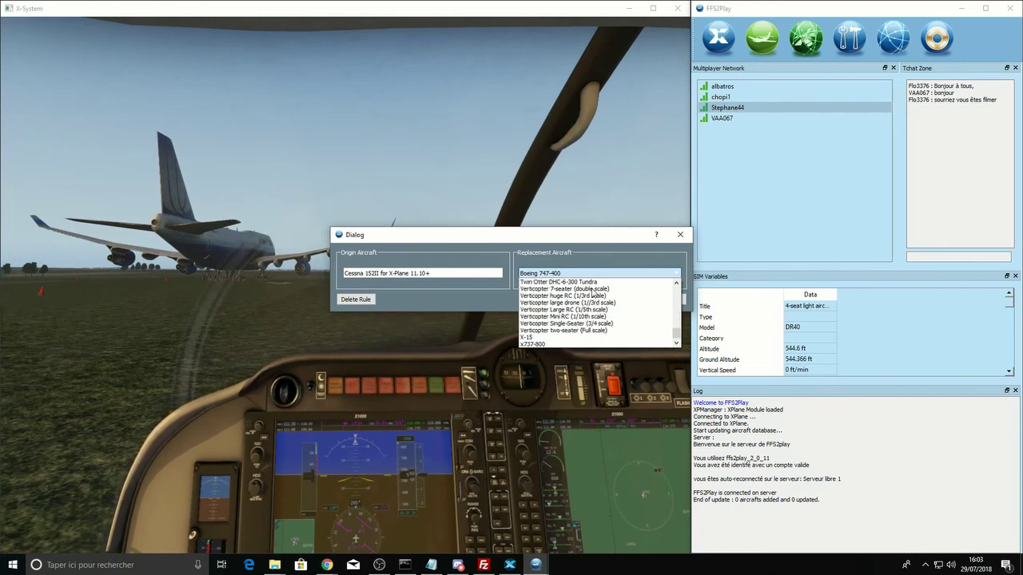
pyautogui.scroll(10, 595, 297)
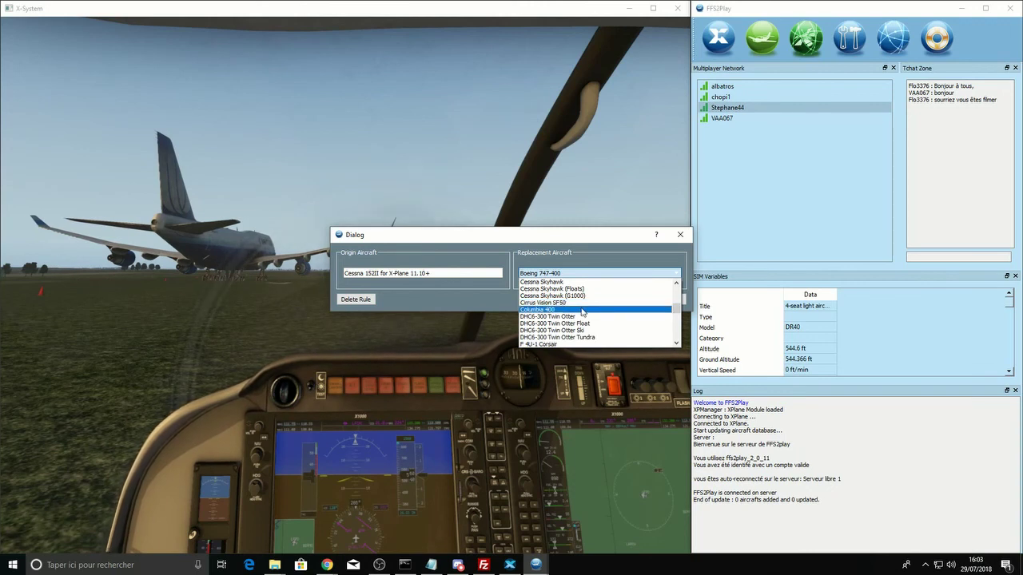
pyautogui.click(582, 310)
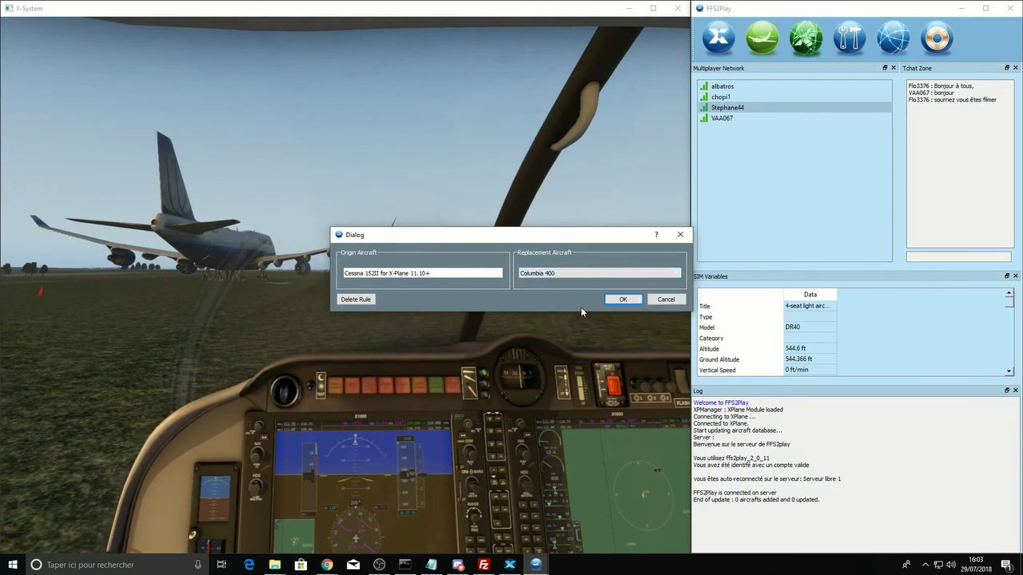
pyautogui.click(622, 299)
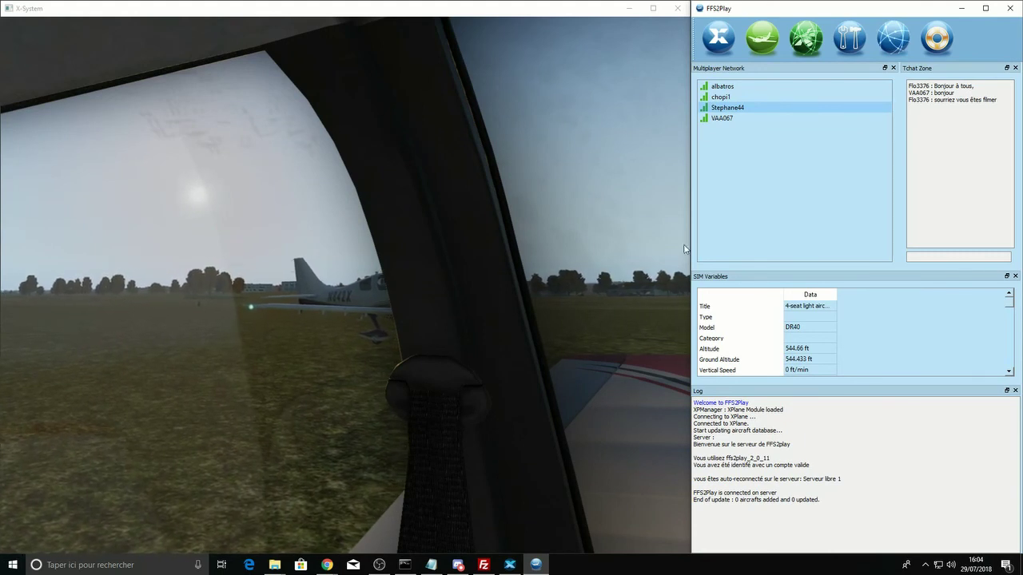
# Show X-Plane's menu bar while the Columbia 400 is visible out the side window
pyautogui.moveTo(653, 23)
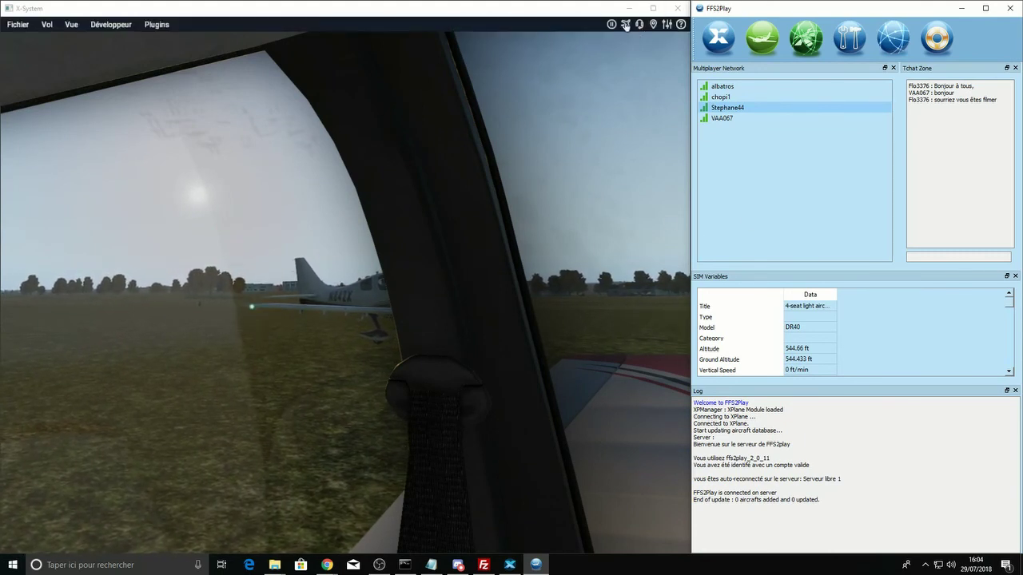
pyautogui.click(626, 24)
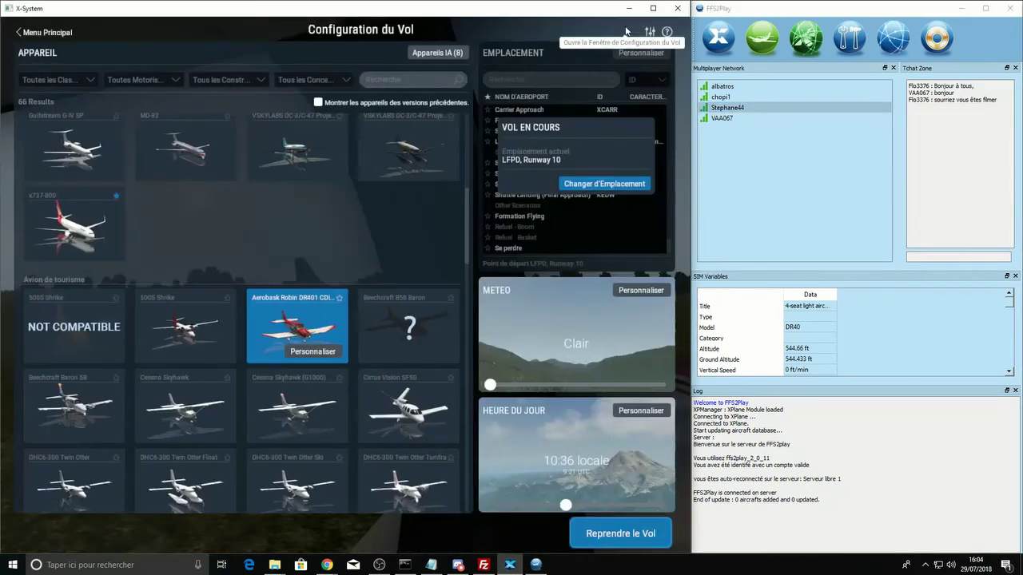
pyautogui.click(439, 54)
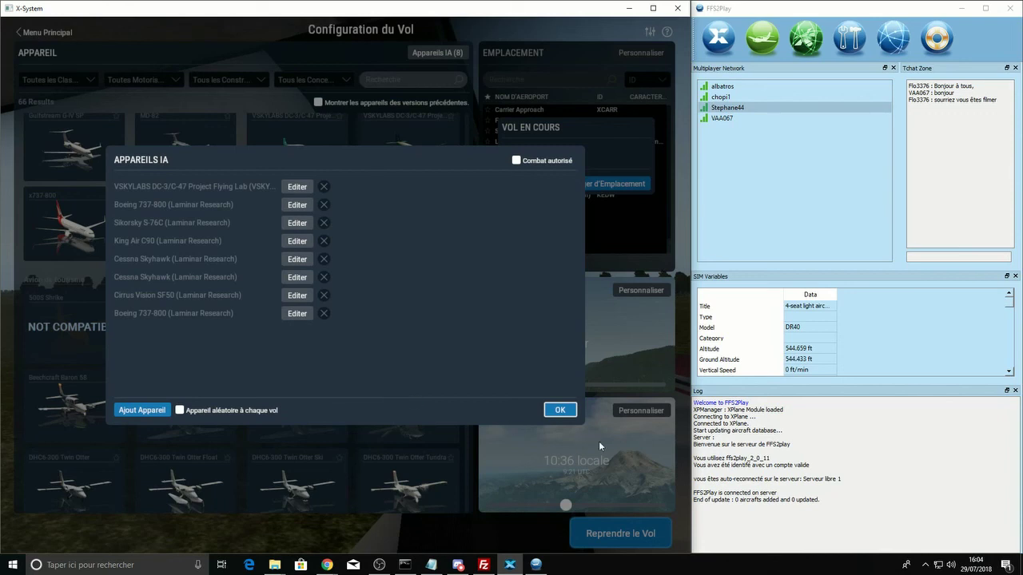
pyautogui.click(571, 413)
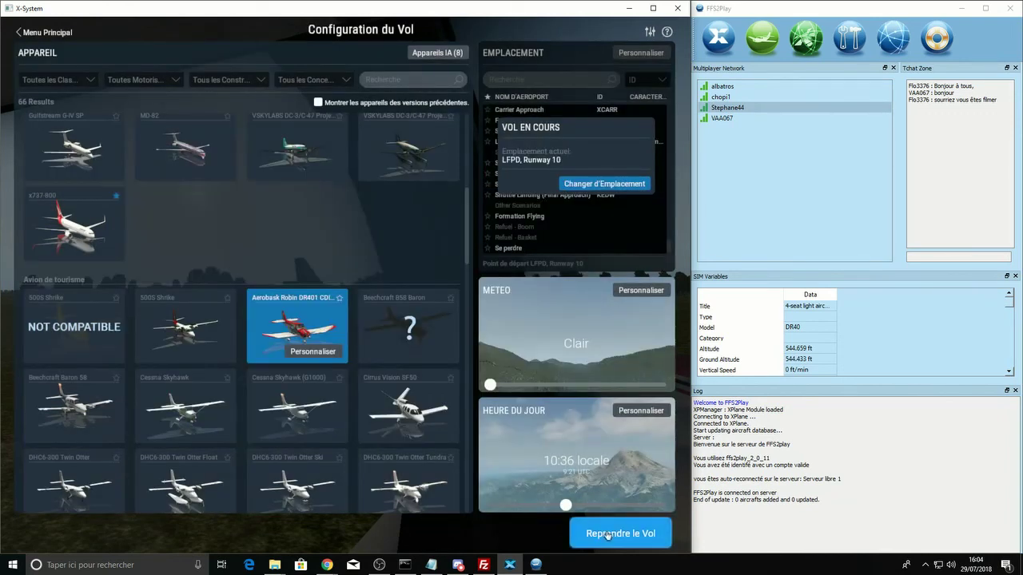
pyautogui.click(606, 536)
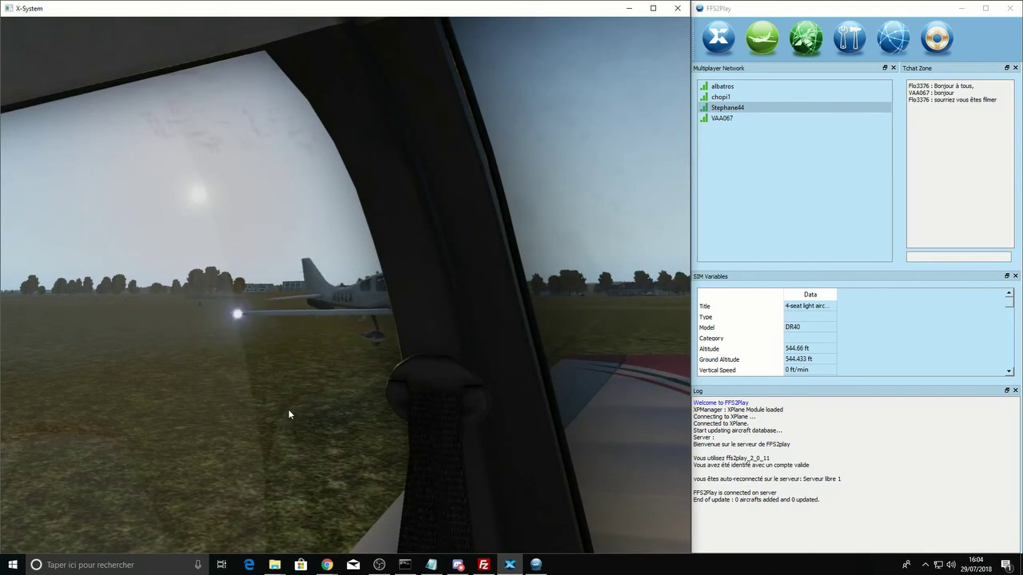